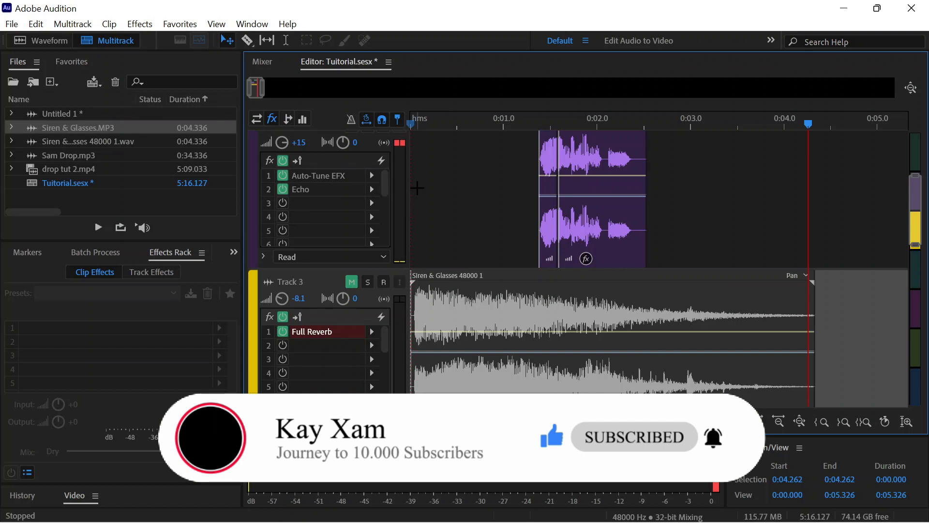
Start Generate Speech in a new 48000 Hz stereo audio file with the text "You are working out with the best dj"
left_click(152, 27)
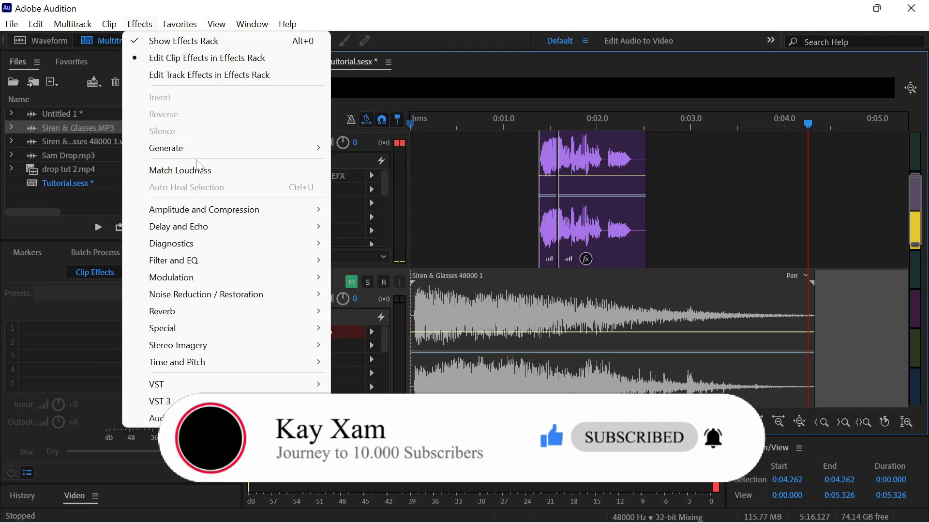
mouse_move(197, 150)
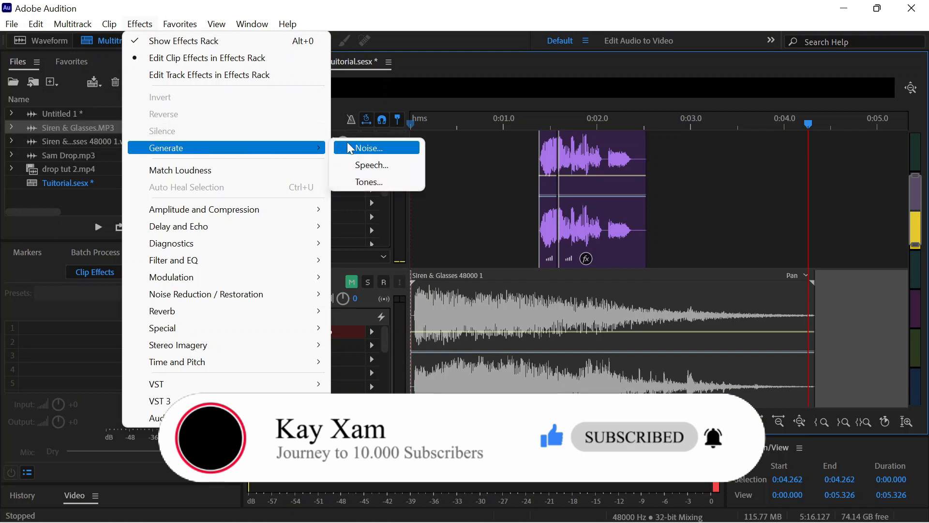
left_click(369, 166)
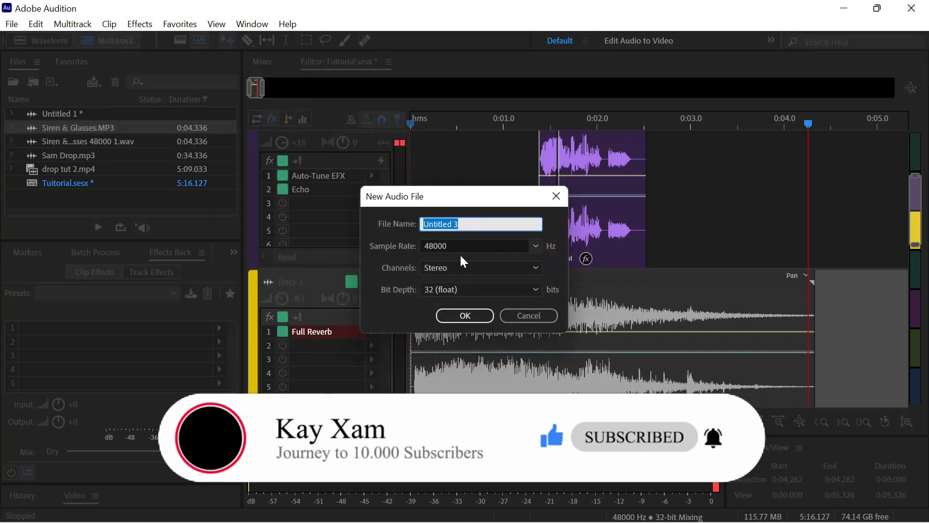
left_click(465, 315)
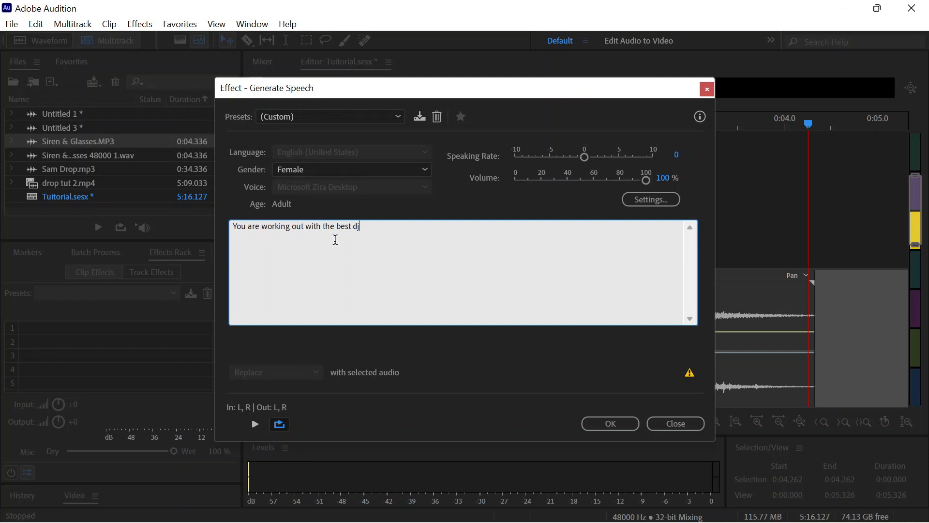
Preview the speech with the gender set to Male, switch it back to Female and generate the audio
left_click(337, 170)
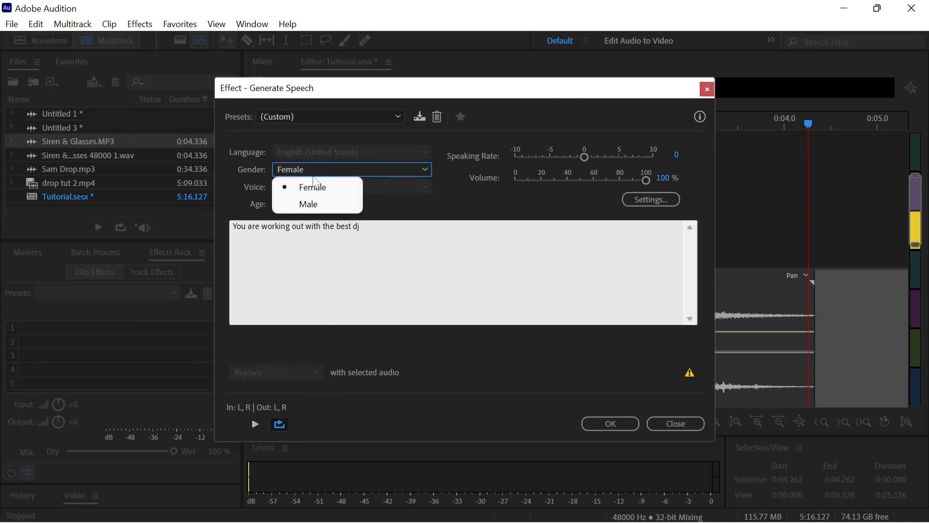
left_click(300, 203)
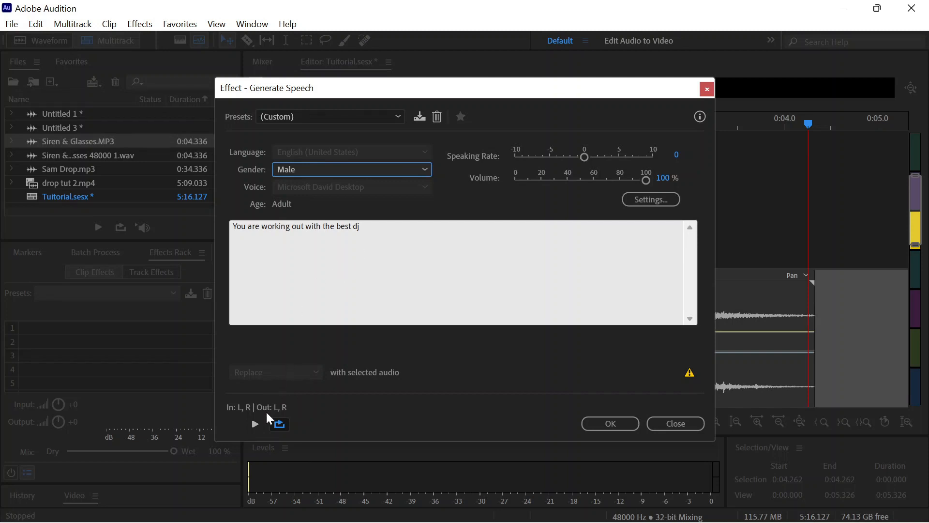
left_click(255, 424)
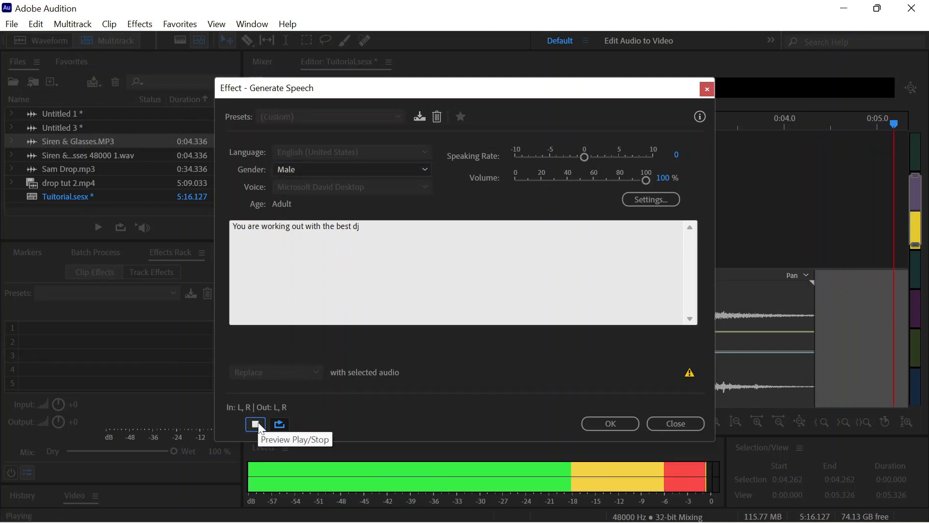
left_click(326, 169)
left_click(331, 184)
left_click(600, 422)
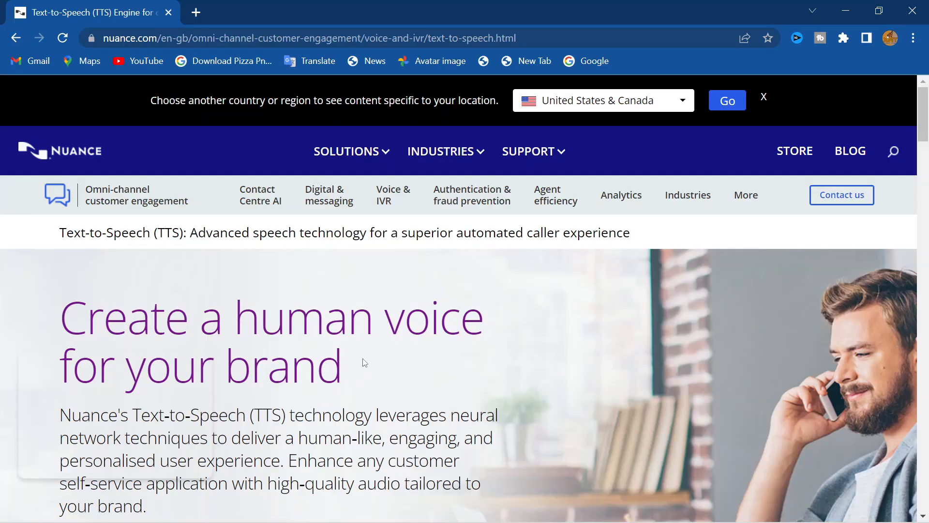
On Nuance's Text-to-Speech web page, replace the sample text for Vocalizer with "this is the hotest dj"
scroll(364, 363, "down", 5)
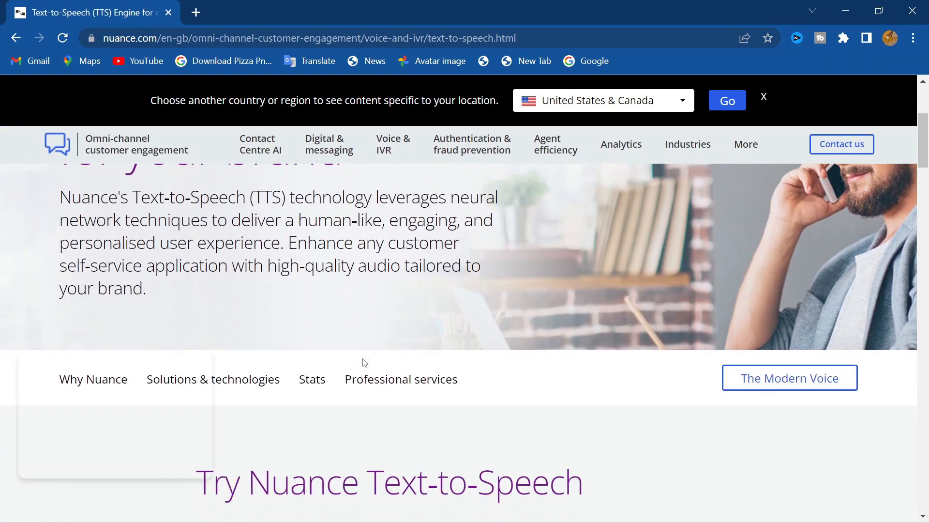
scroll(365, 363, "down", 1)
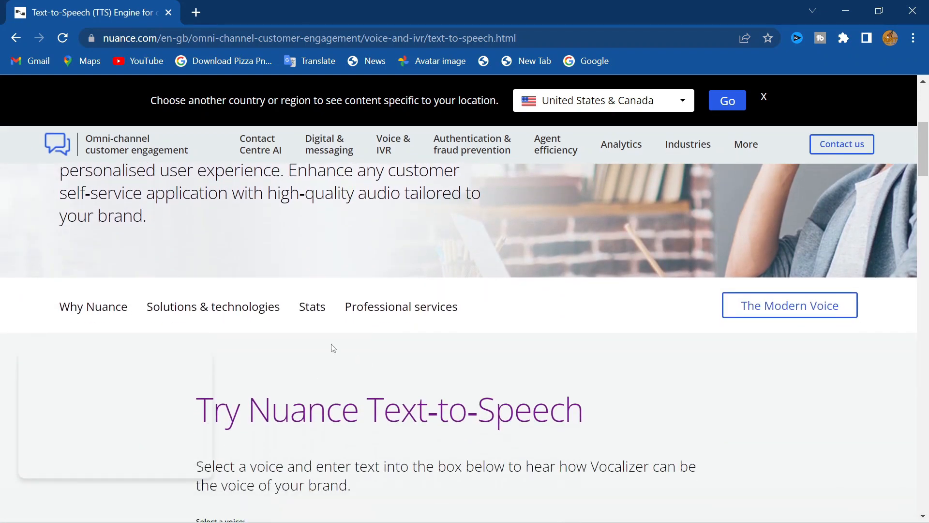
scroll(333, 348, "down", 5)
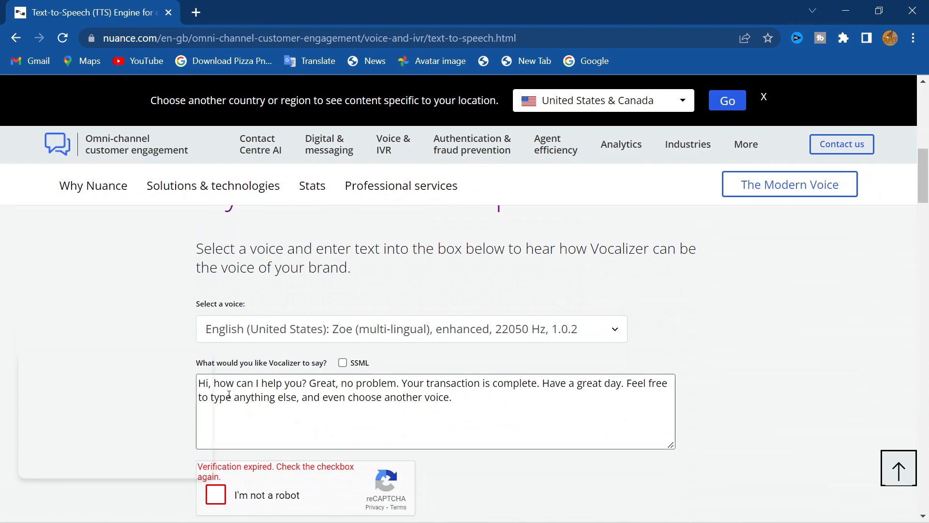
left_click(251, 401)
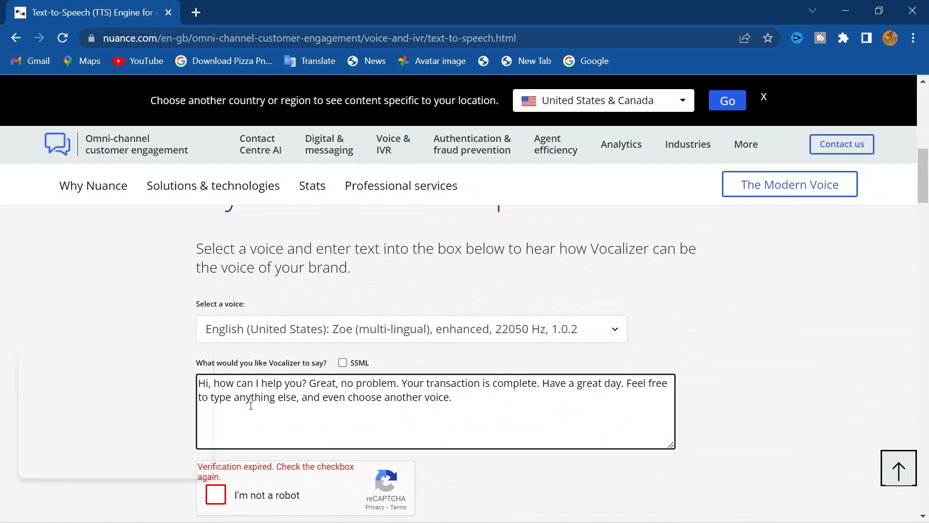
key("ctrl+a")
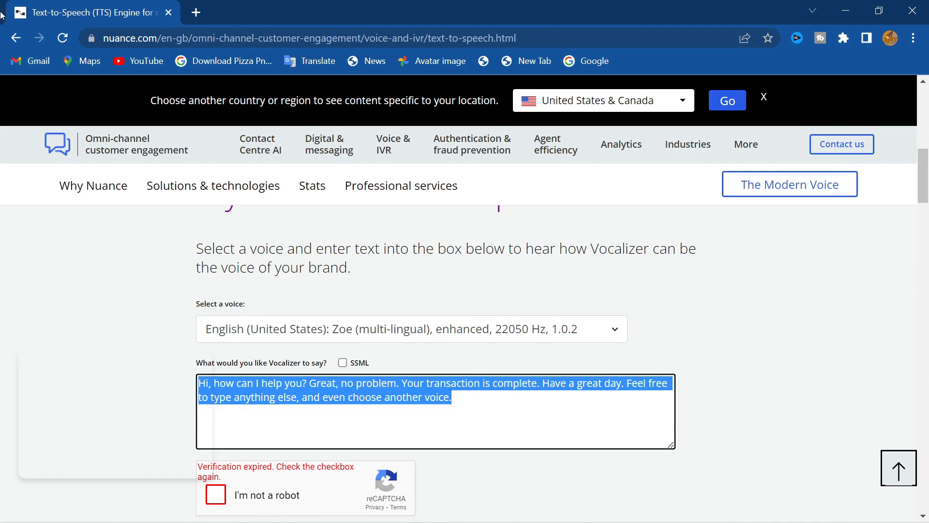
type("thi")
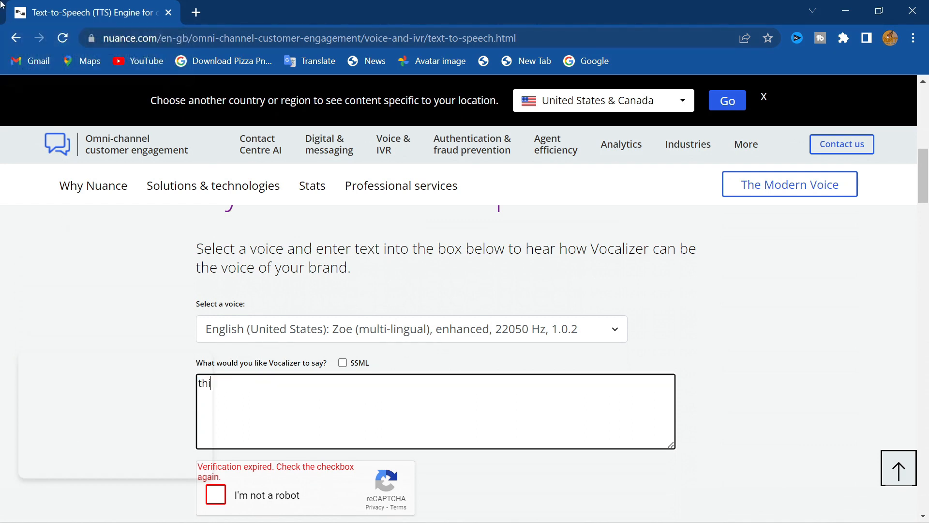
type("s is the hotest dj")
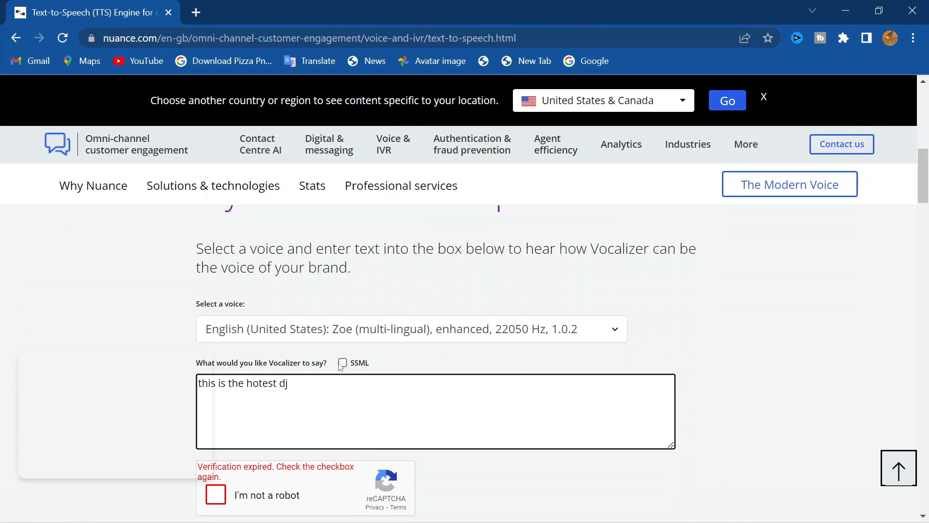
Complete the "I'm not a robot" check and play the entered text in the selected voice
scroll(239, 423, "down", 3)
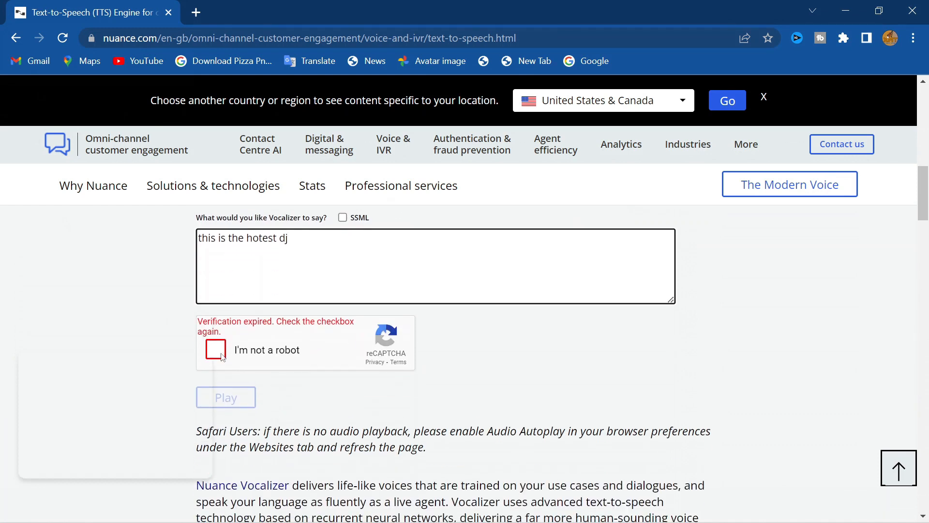
left_click(222, 355)
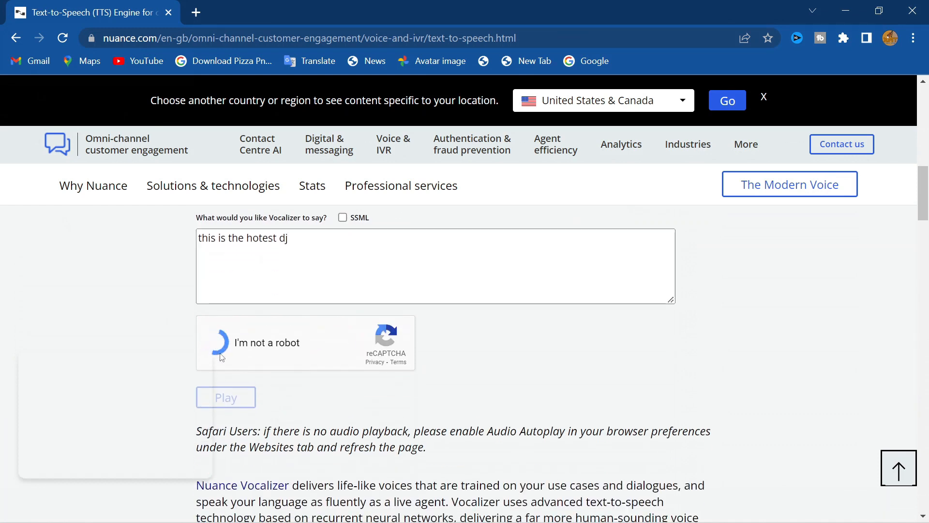
left_click(230, 402)
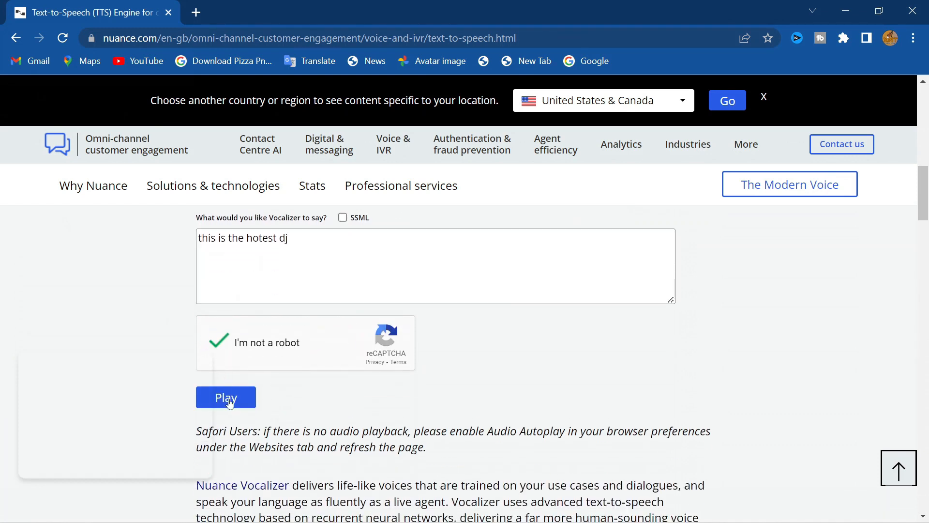
left_click(230, 402)
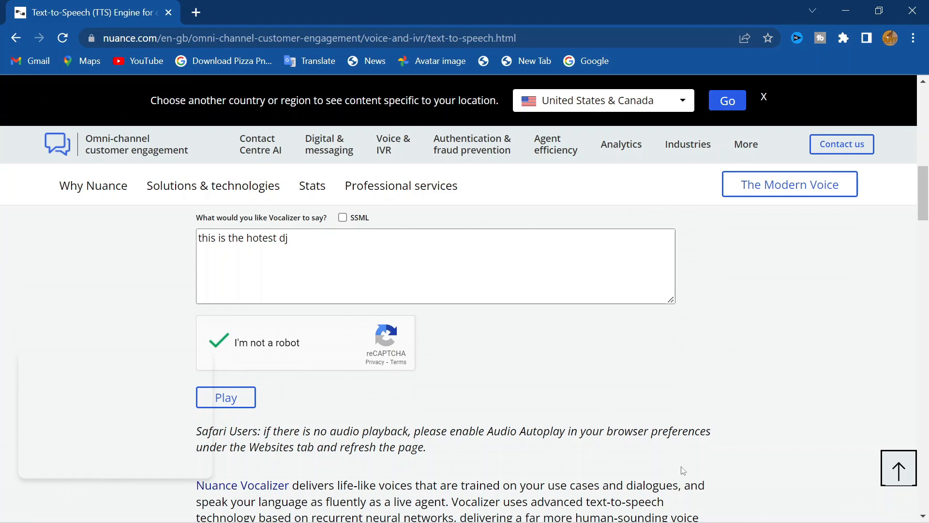
Choose the voice English (Great Britain): Daniel, standard, 22050 Hz, 2.0.1
scroll(425, 340, "up", 3)
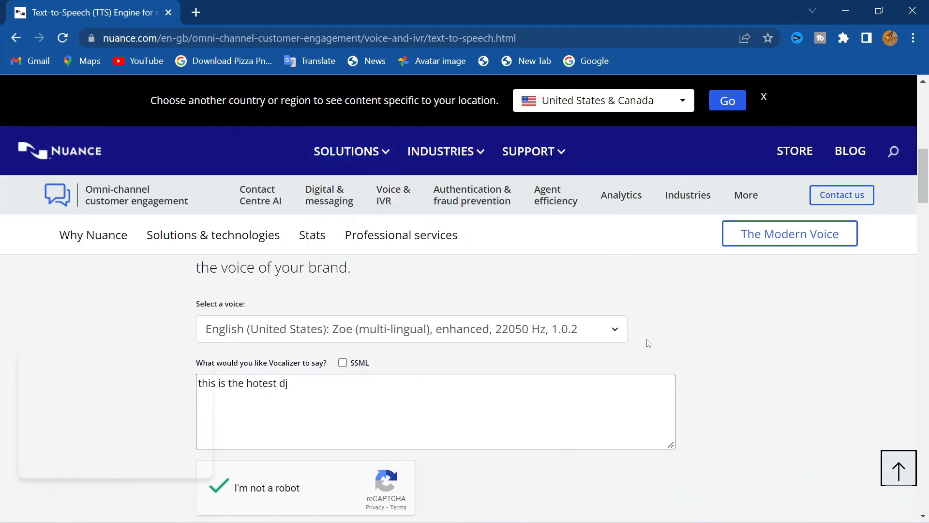
left_click(622, 333)
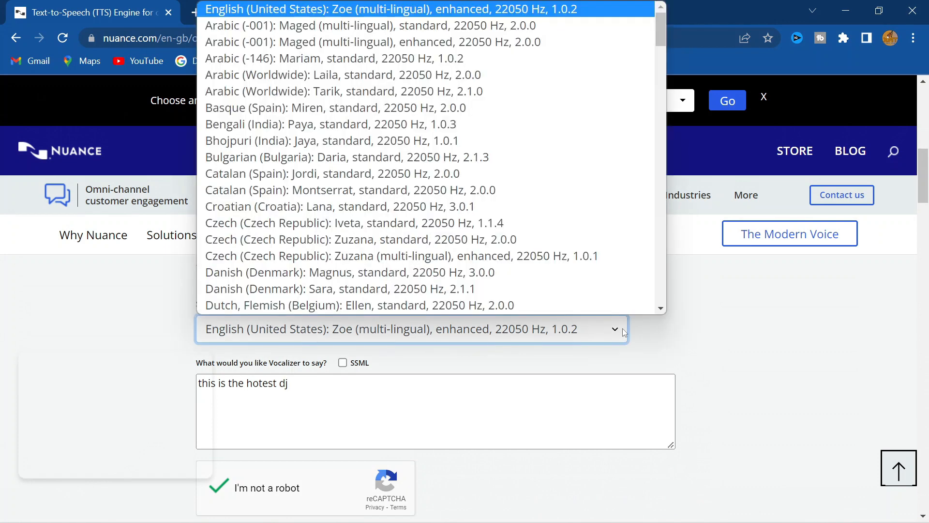
scroll(280, 108, "down", 3)
scroll(281, 107, "down", 6)
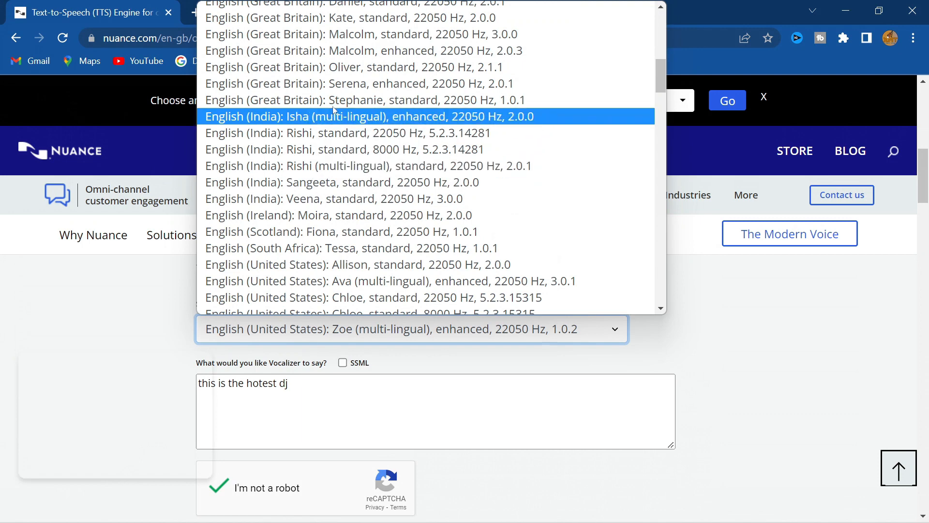
scroll(360, 172, "up", 3)
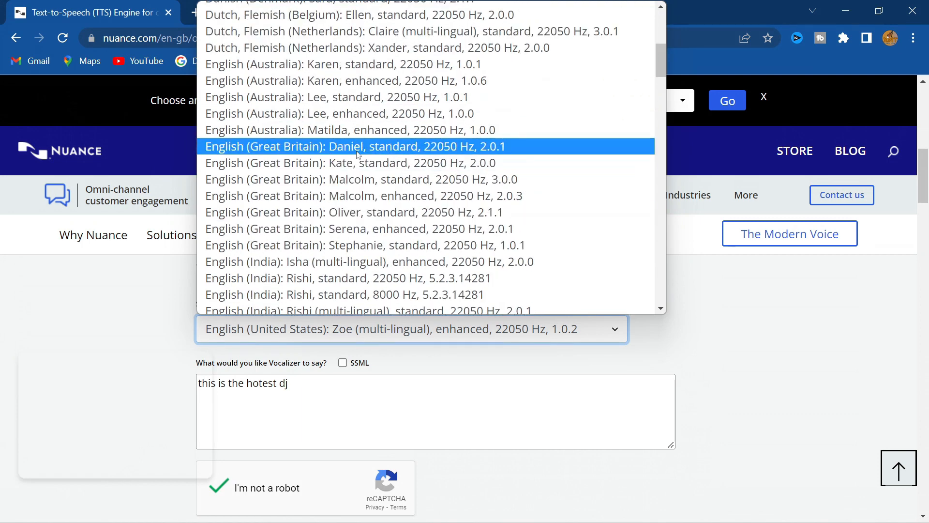
left_click(359, 153)
mouse_move(357, 152)
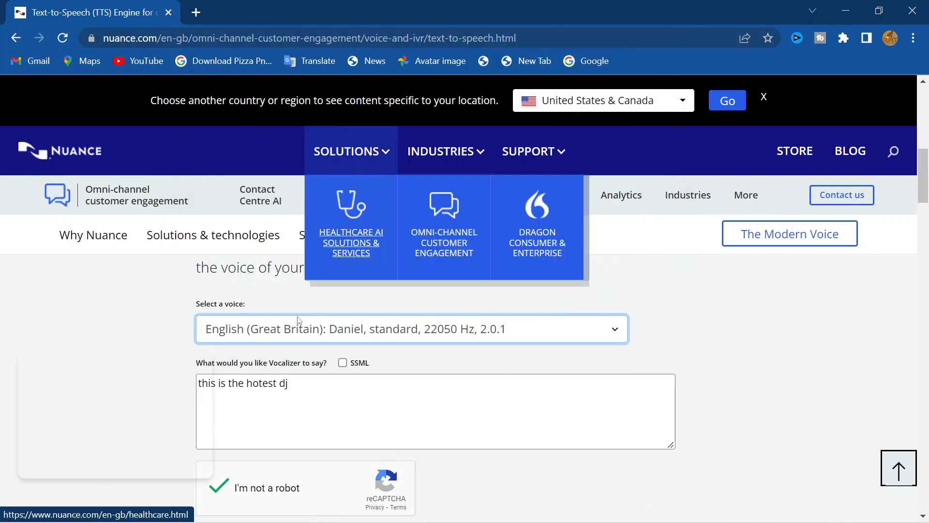
Replace the Vocalizer text with "You're in the mix... with the hottest dee jay."
left_click_drag(289, 401, 2, 318)
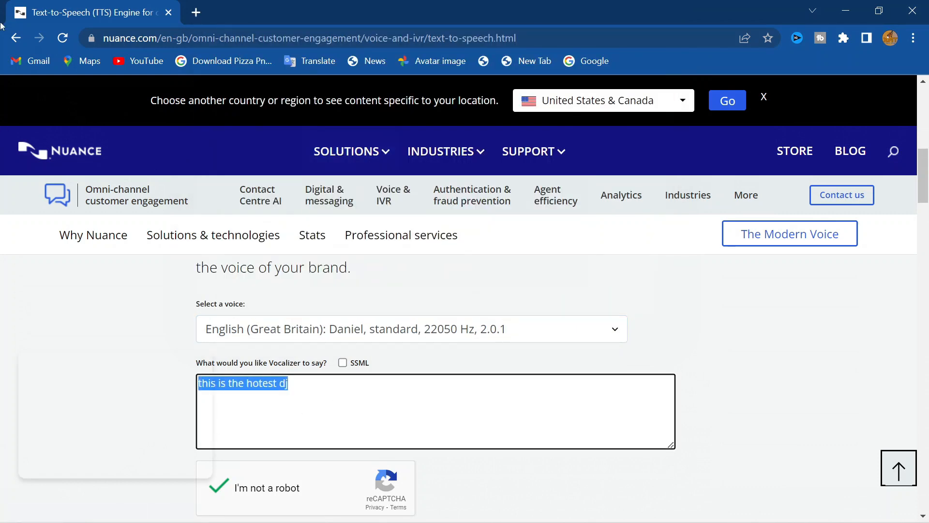
type("You're in the mix... with the hottest dee jay.")
scroll(562, 379, "down", 3)
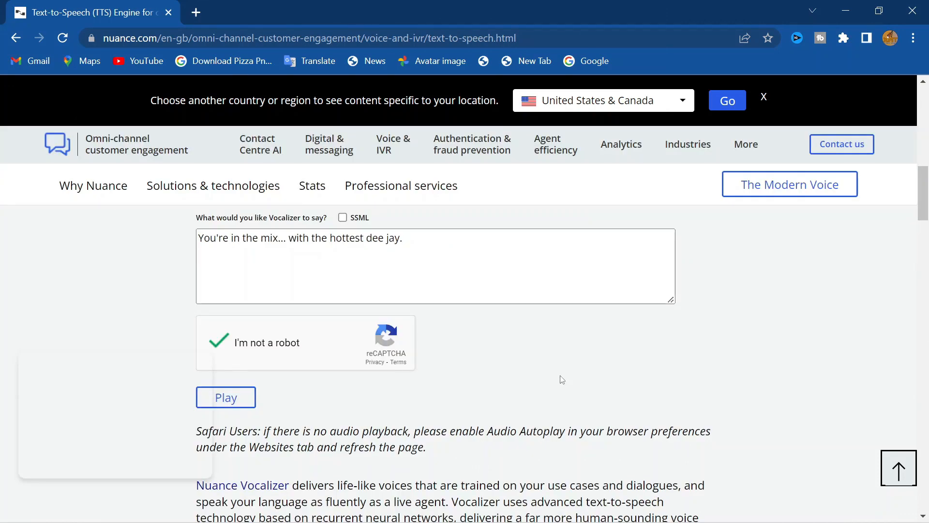
mouse_move(372, 521)
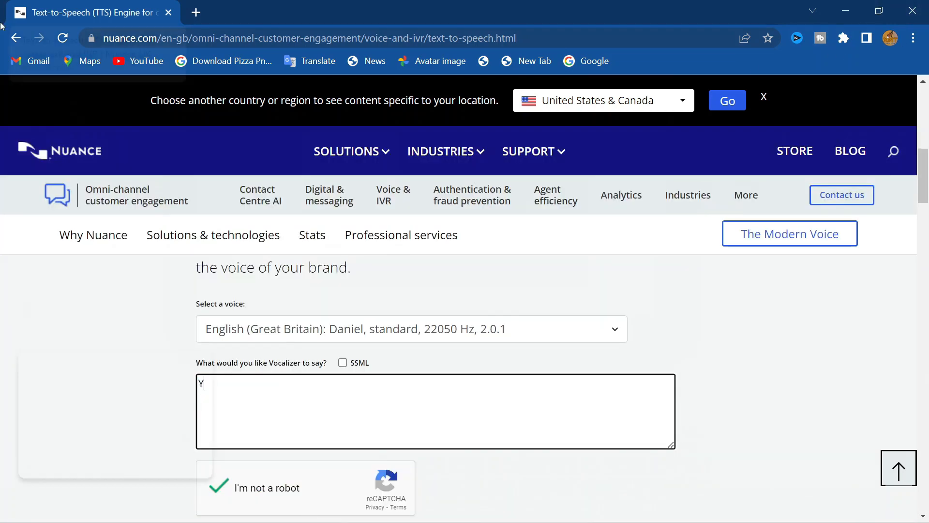
type("ou")
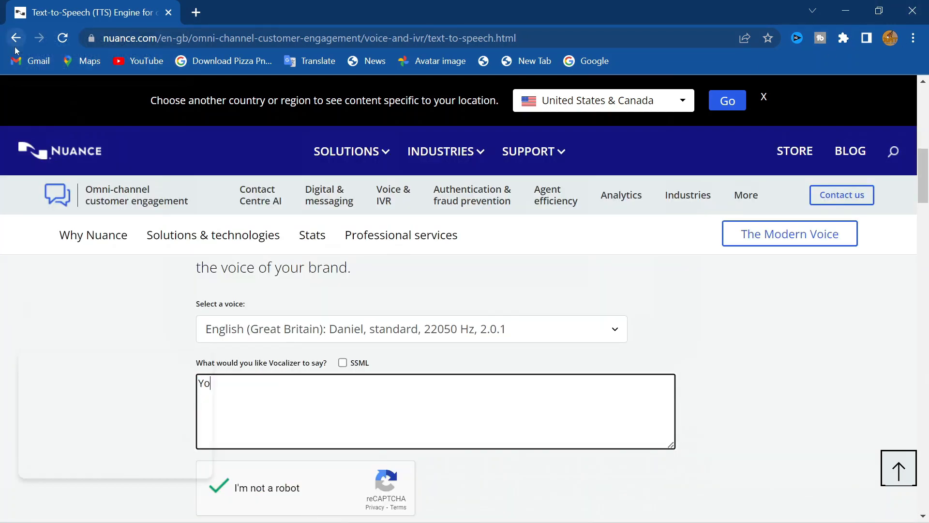
type("'re in thye")
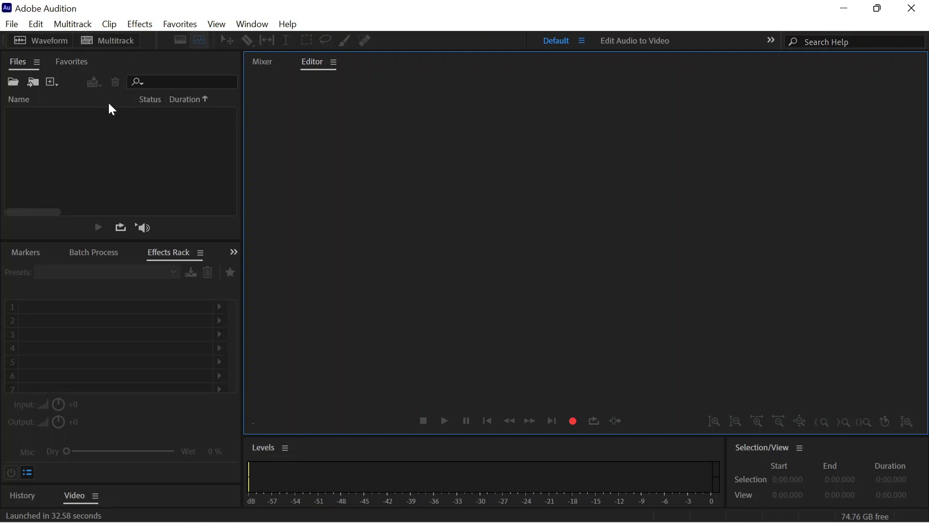
In Adobe Audition, create a new multitrack session named "Tuitorial"
left_click(11, 25)
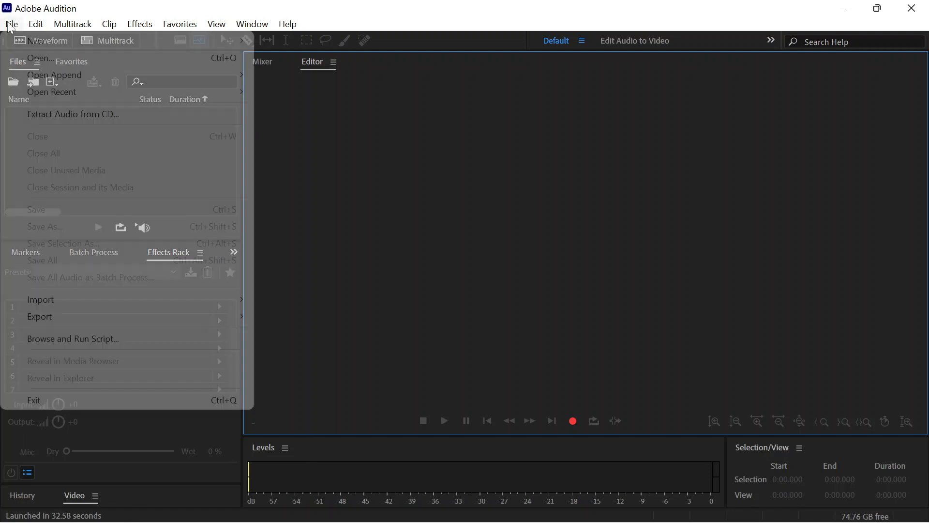
mouse_move(37, 41)
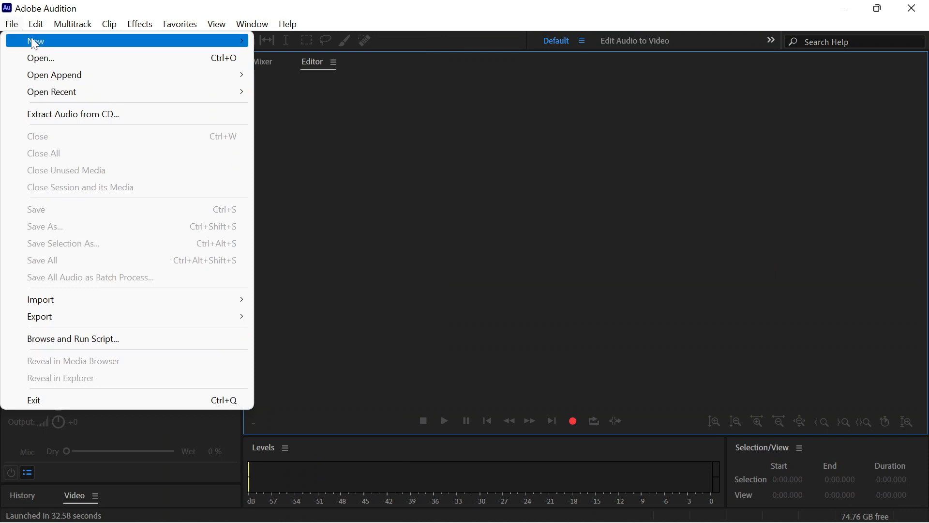
mouse_move(124, 35)
left_click(283, 46)
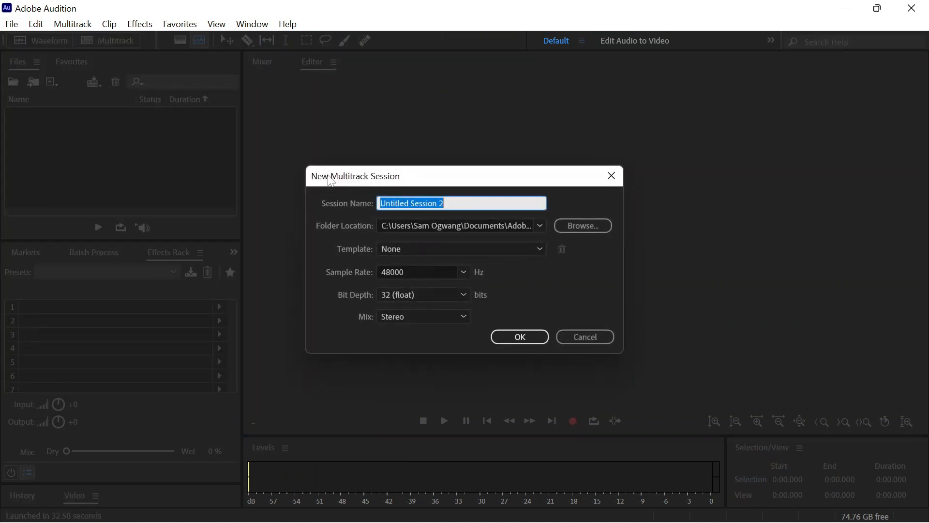
type("Tuitoria")
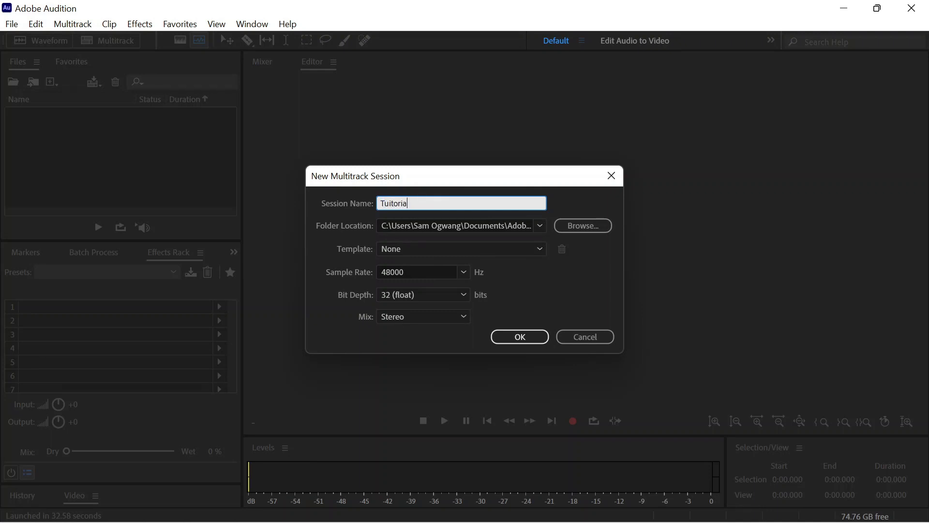
type("l")
key("Return")
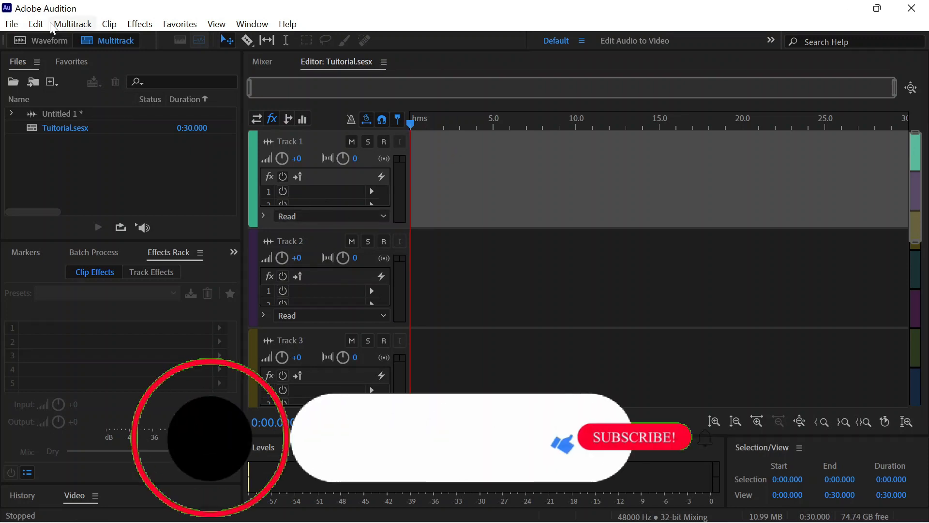
Import the "drop tut 2" video file from the Videos folder into the session's files
left_click(15, 25)
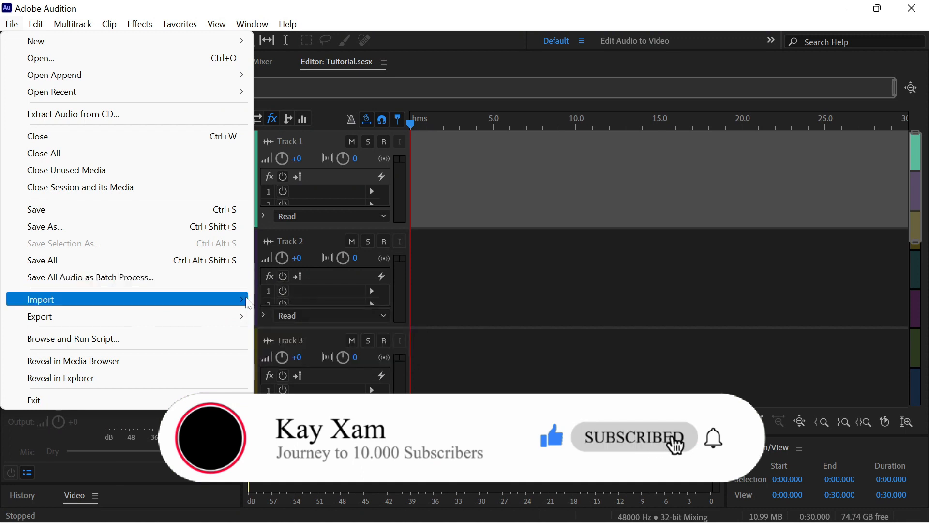
mouse_move(240, 300)
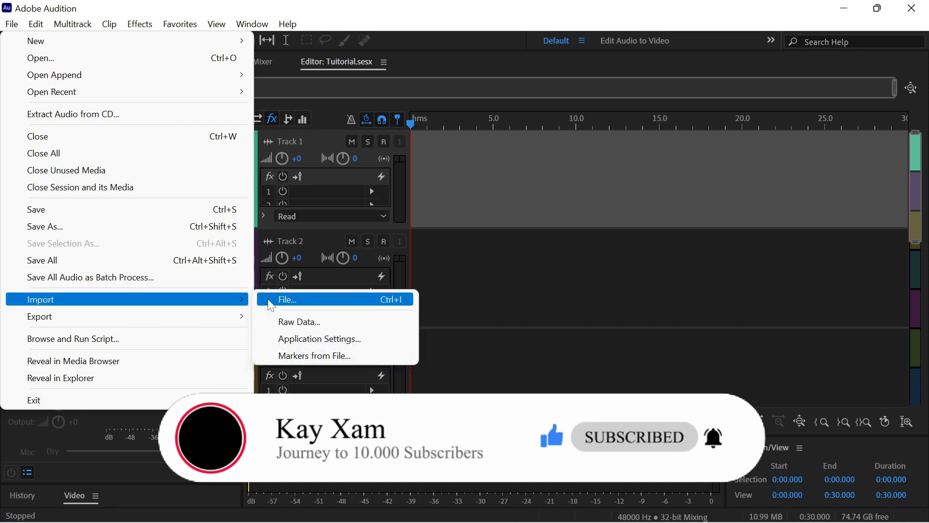
left_click(269, 298)
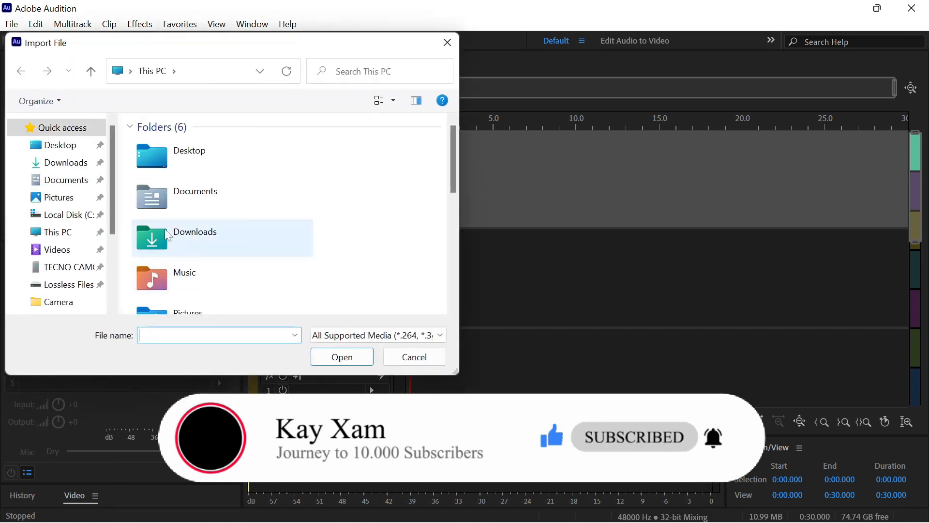
left_click(70, 251)
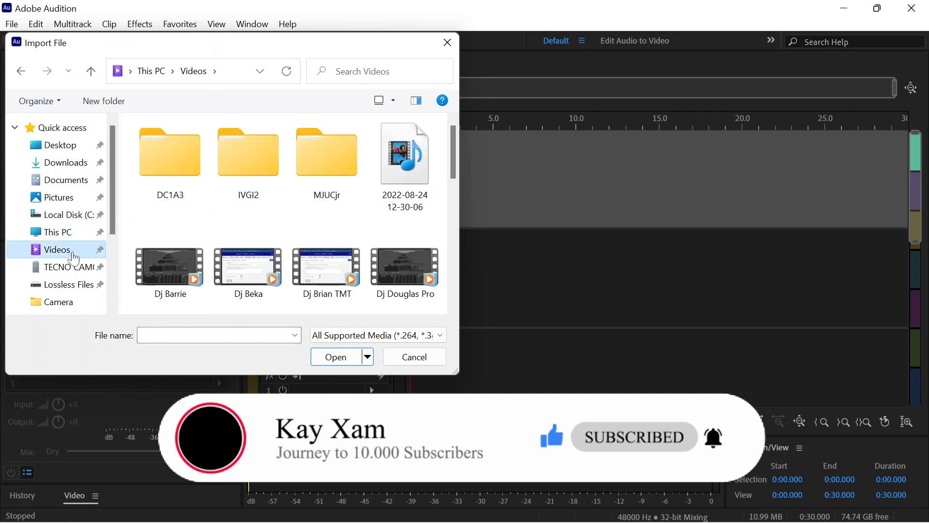
scroll(193, 211, "down", 3)
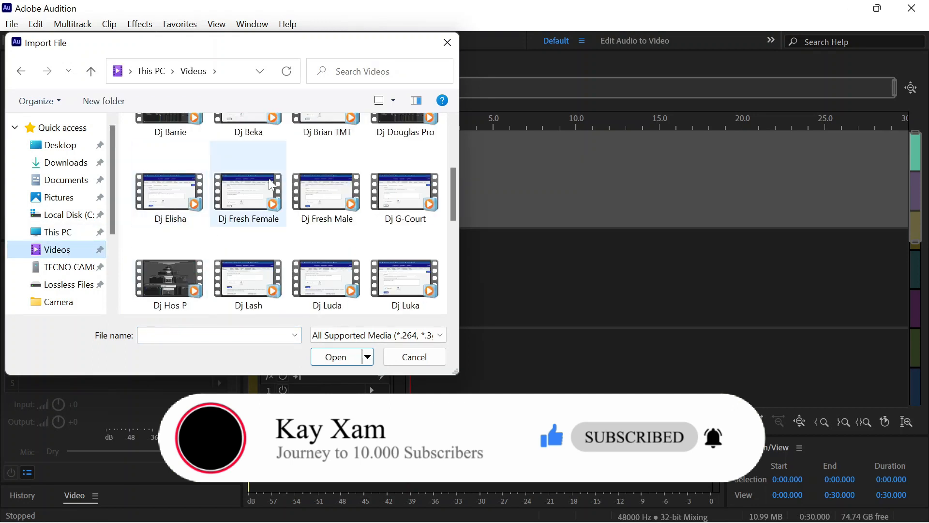
scroll(279, 183, "down", 3)
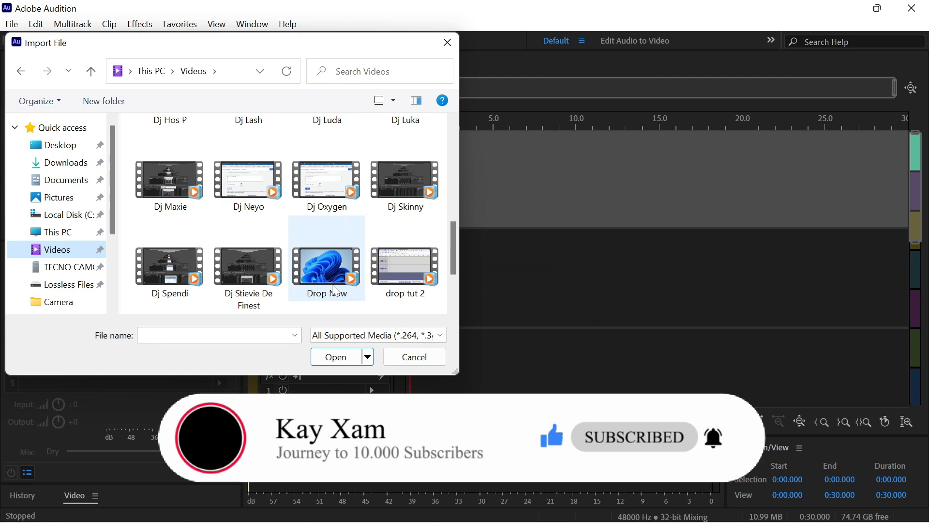
double_click(385, 272)
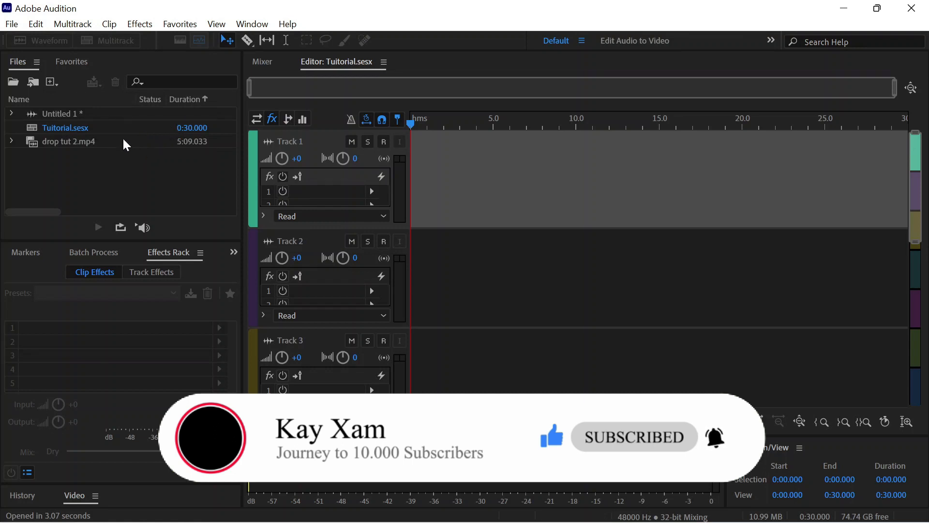
Place the audio part of drop tut 2.mp4 at the start of Track 1
left_click(11, 141)
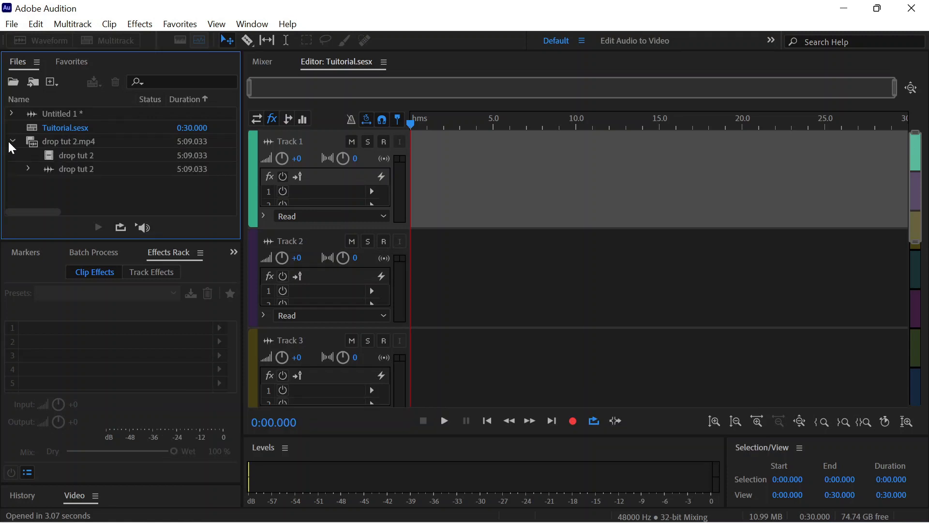
left_click(73, 152)
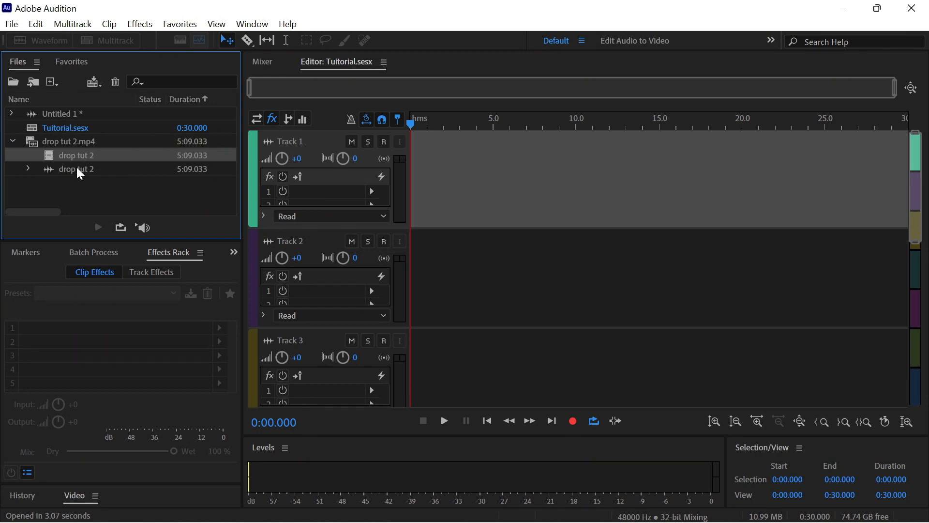
left_click(78, 170)
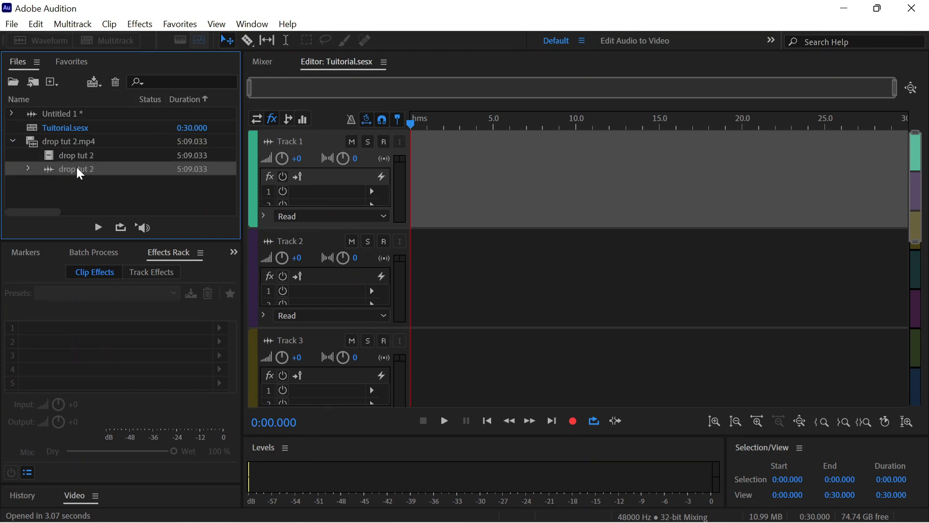
left_click_drag(77, 168, 414, 160)
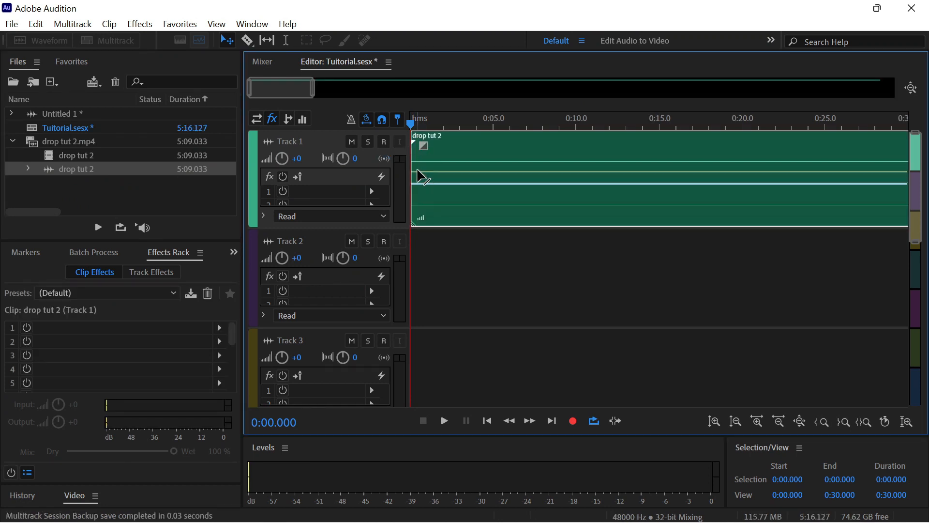
Listen to the voice lines on Track 1 near 3:01 and 4:40 to identify the one to keep
left_click_drag(269, 87, 605, 103)
left_click(657, 127)
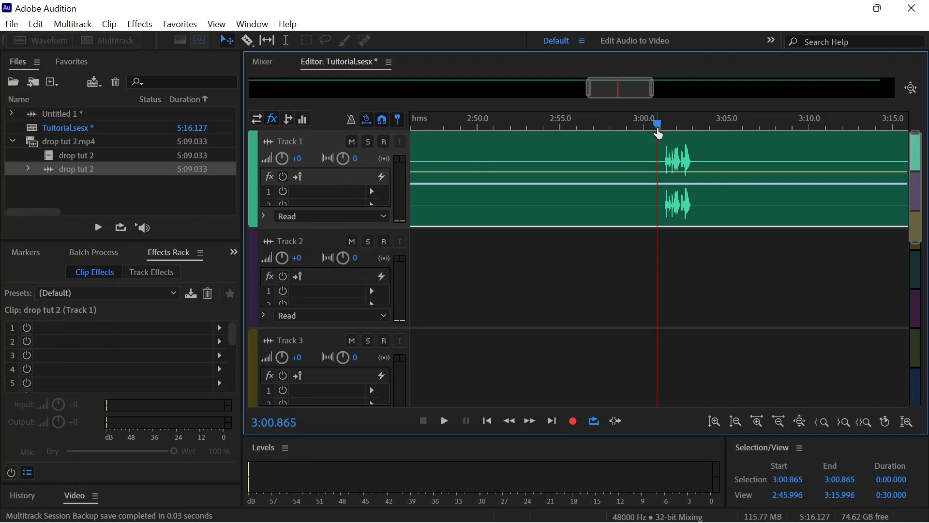
key("space")
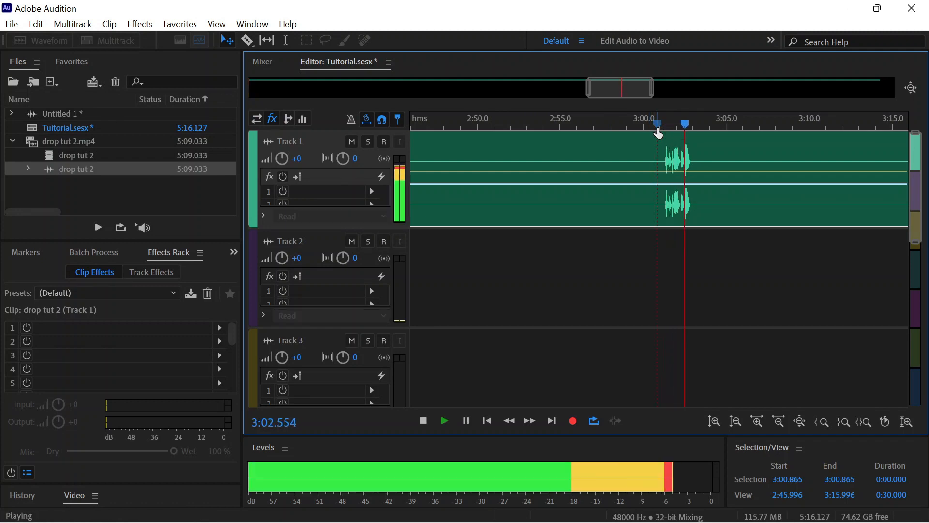
key("space")
left_click_drag(617, 90, 816, 85)
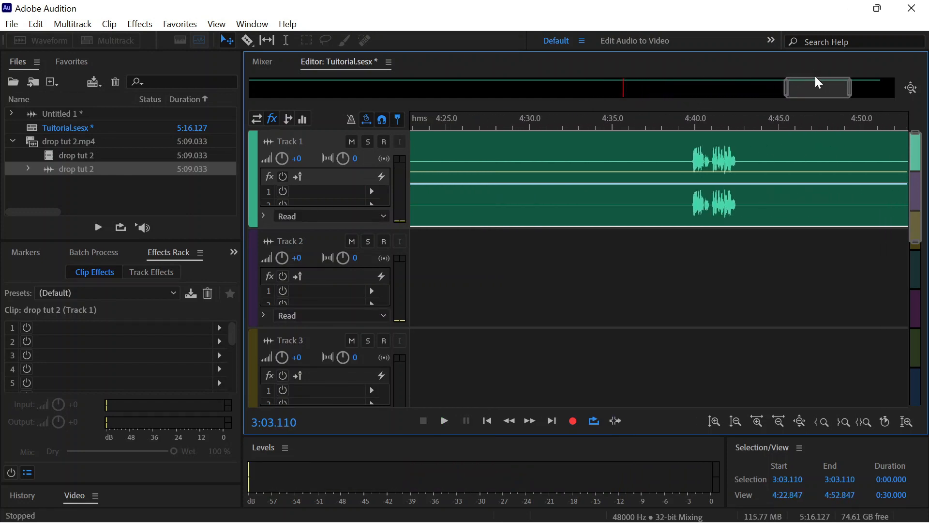
left_click(691, 127)
key("space")
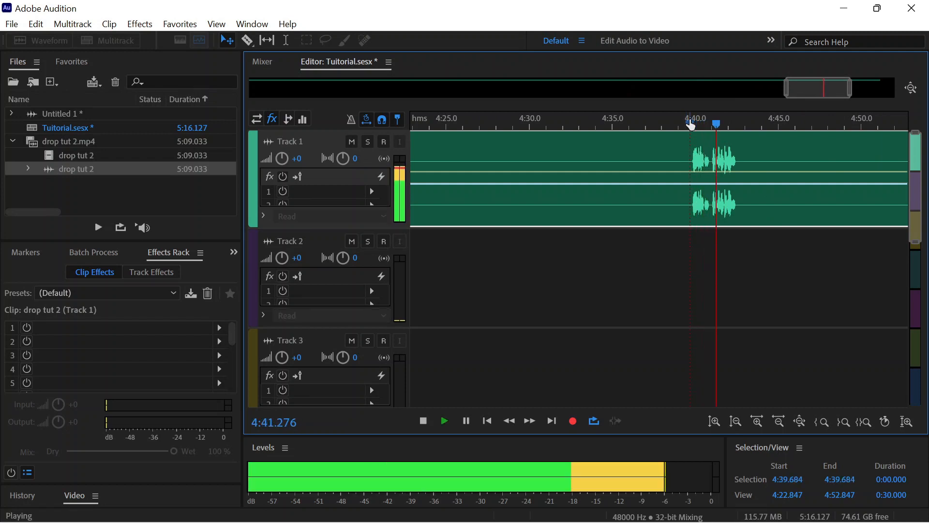
key("space")
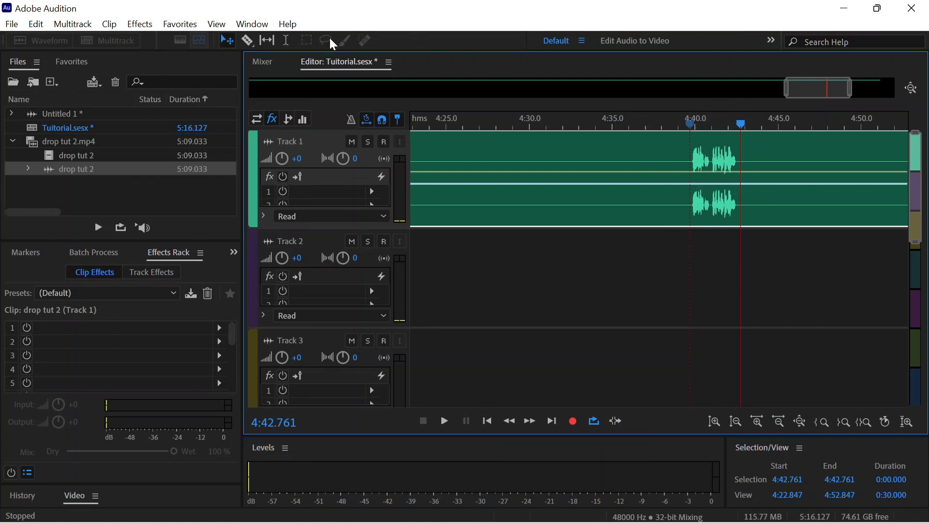
Split the Track 1 clip with the Razor tool just before and just after the voice line near 4:40
left_click(248, 45)
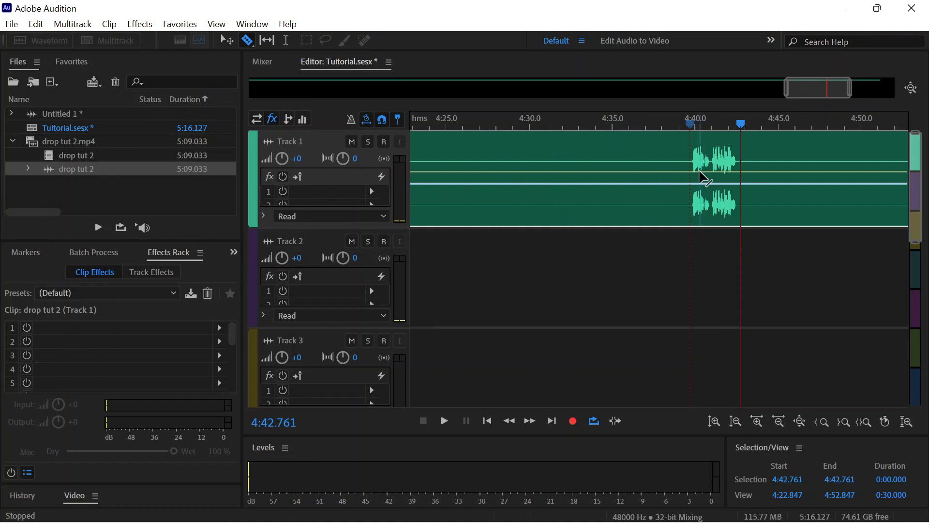
left_click(698, 178)
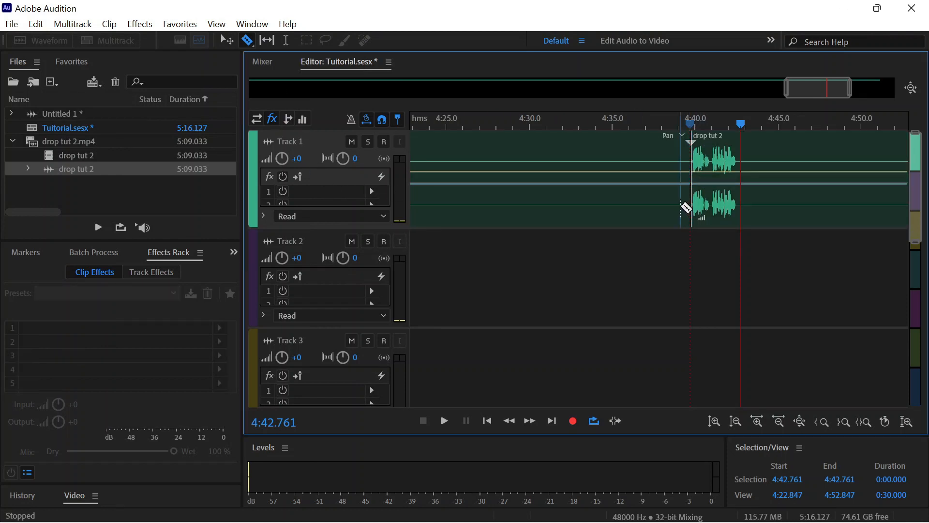
left_click(738, 194)
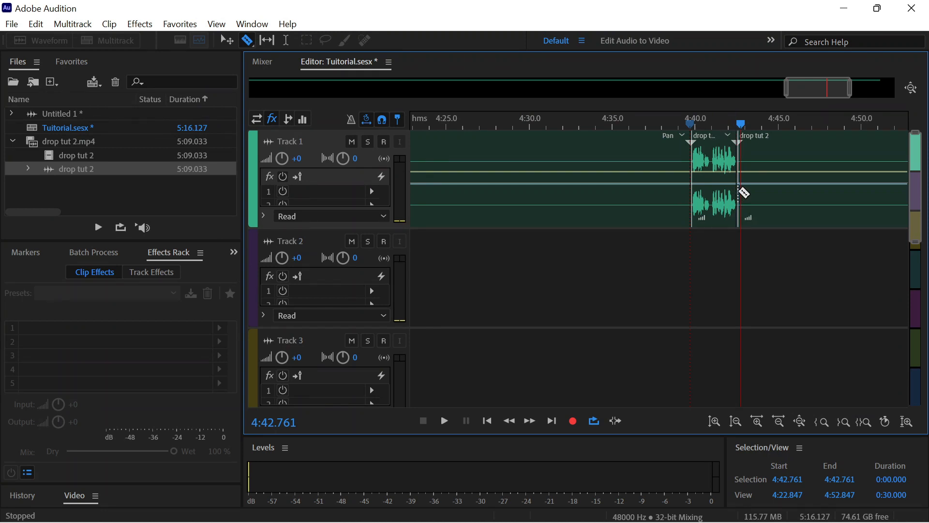
Delete the leftover clip sections before and after the isolated voice line on Track 1
left_click(227, 42)
left_click(647, 124)
left_click(645, 172)
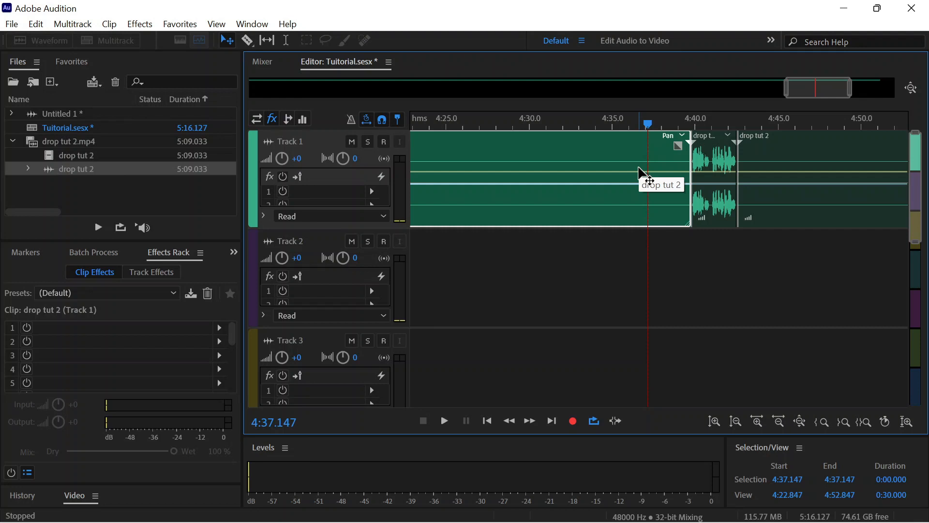
key("Delete")
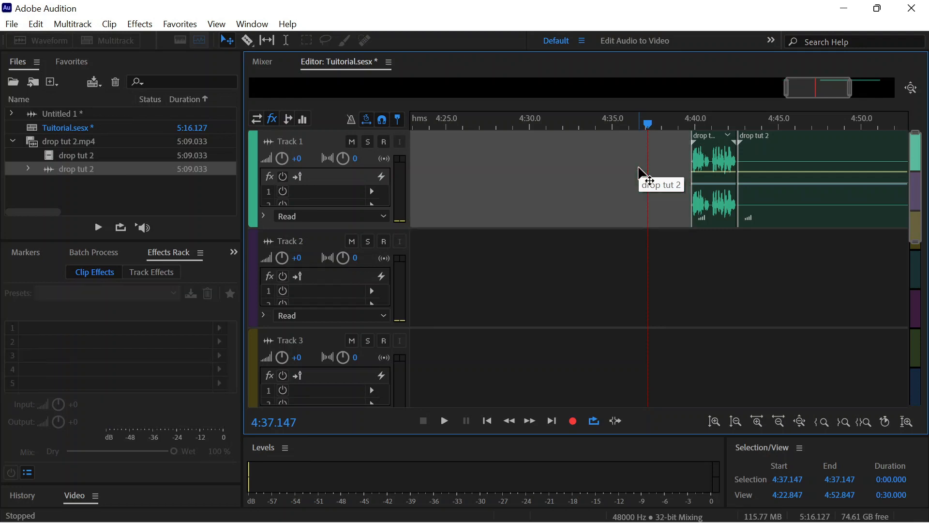
left_click(764, 172)
key("Delete")
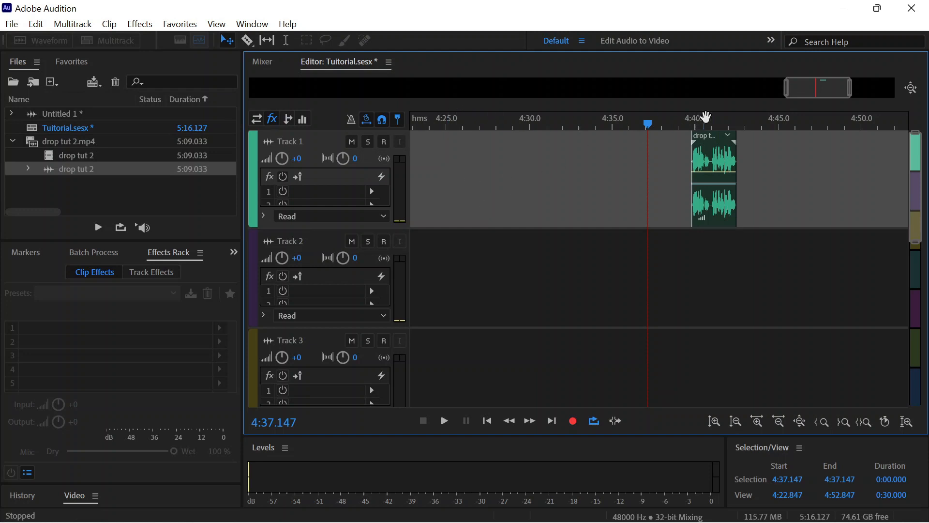
Move the isolated voice clip to the start of Track 1 and play it from the beginning
mouse_move(815, 93)
left_mouse_down()
mouse_move(695, 103)
mouse_move(703, 88)
mouse_move(824, 88)
left_mouse_up()
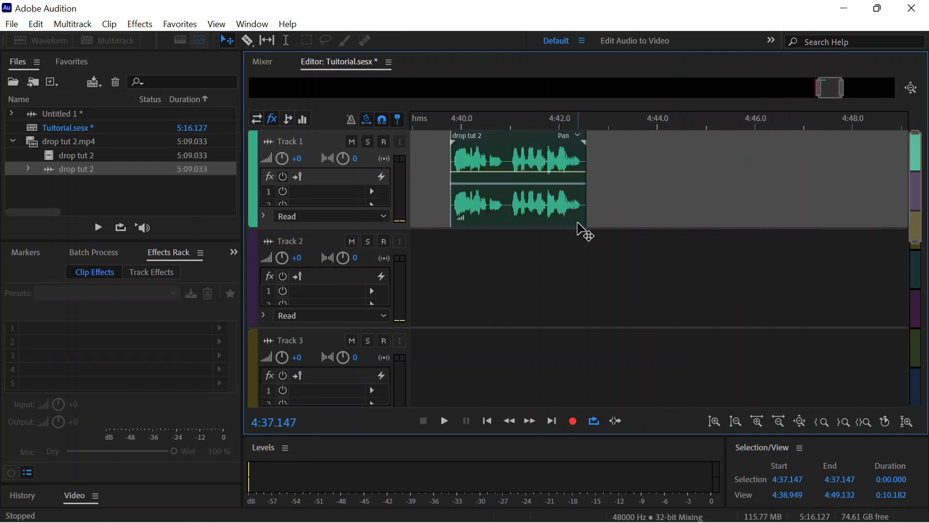
left_click_drag(581, 225, 255, 158)
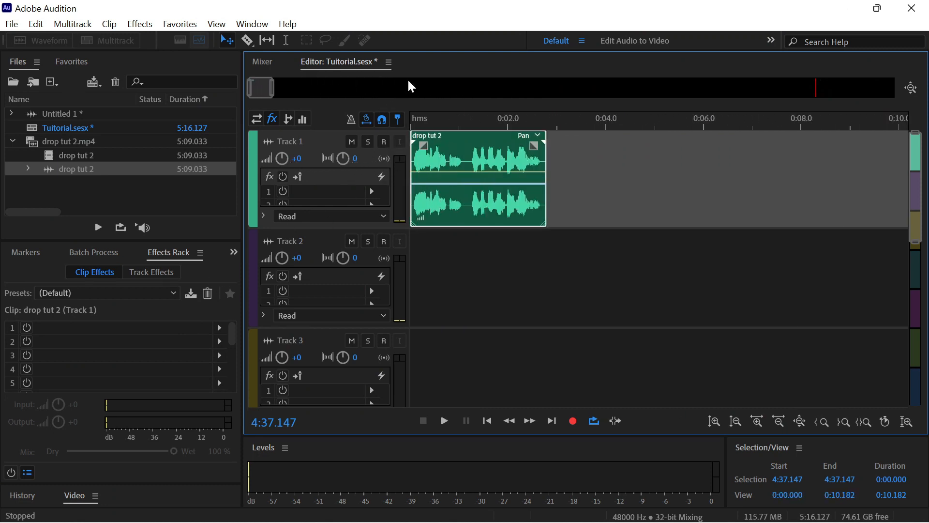
left_click(419, 120)
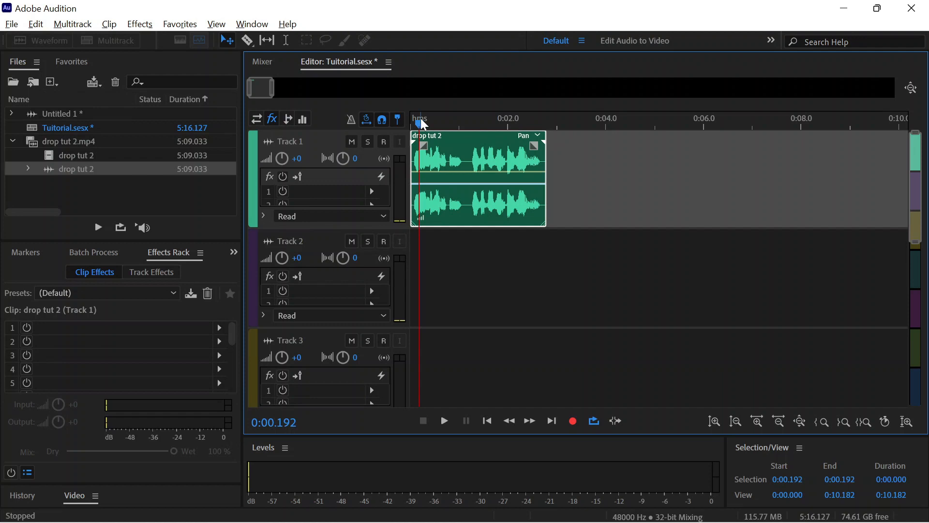
key("Home")
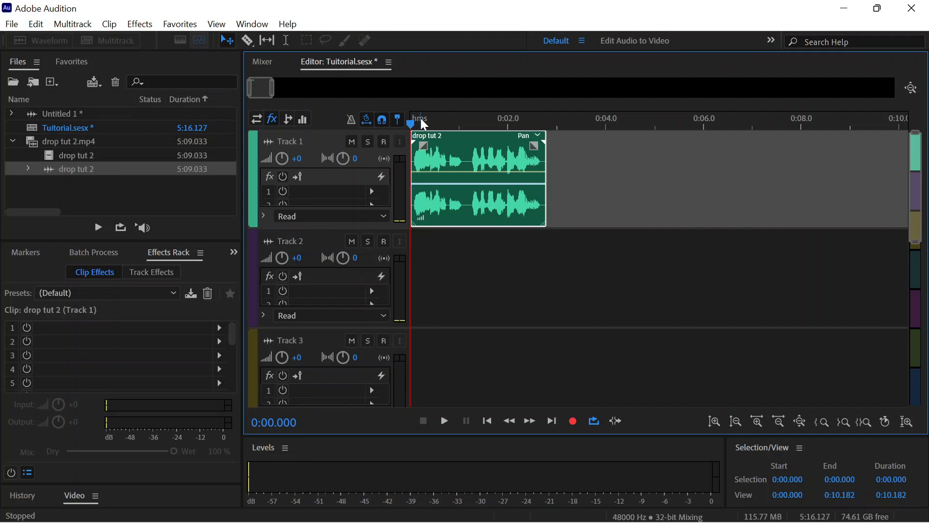
key("space")
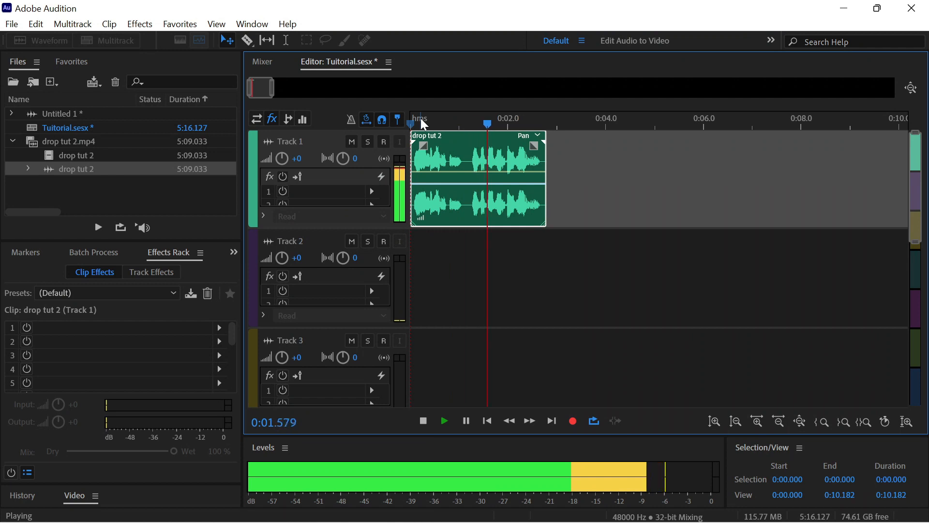
key("space")
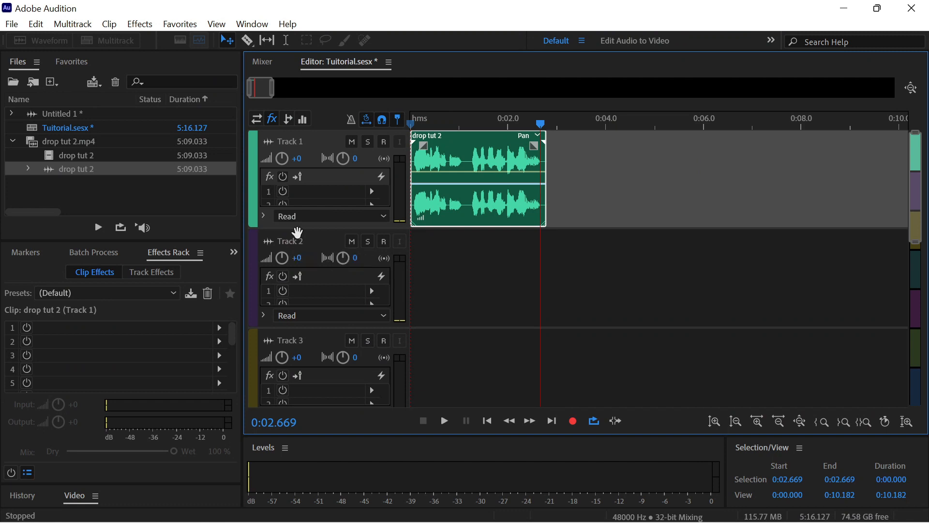
Add two pan envelope keyframes to the voice clip at about 0.8 s and 1.1 s, and set Track 1's volume to +0.3
left_click(448, 185)
left_click(466, 184)
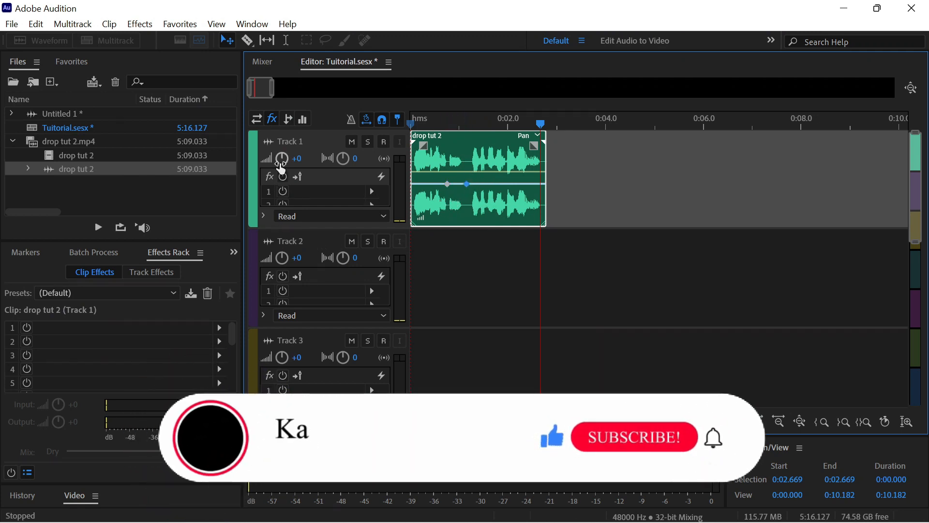
left_click_drag(282, 159, 298, 148)
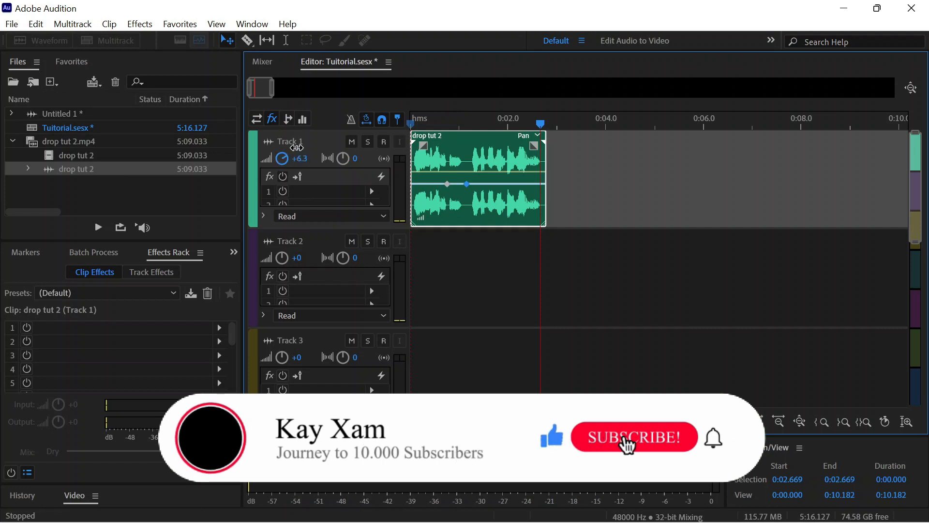
left_click_drag(297, 148, 292, 175)
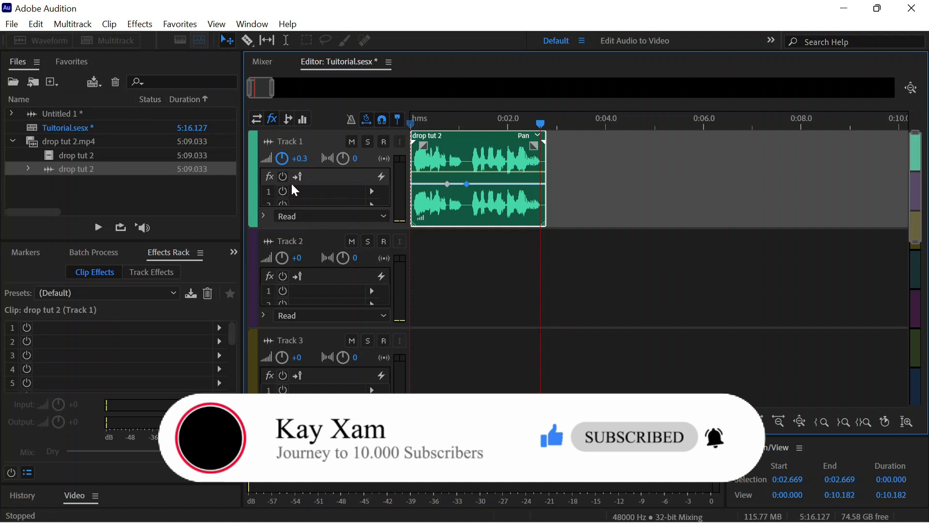
scroll(294, 196, "up", 2)
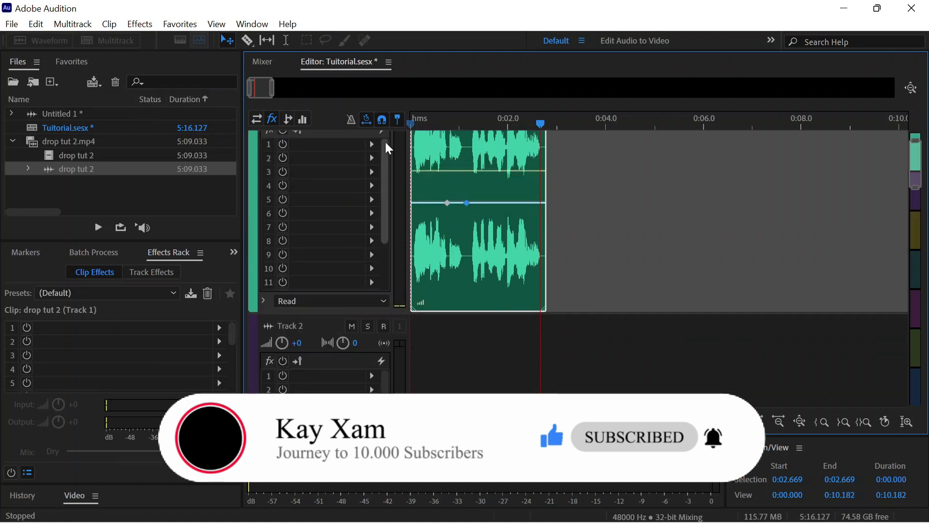
scroll(312, 178, "down", 3)
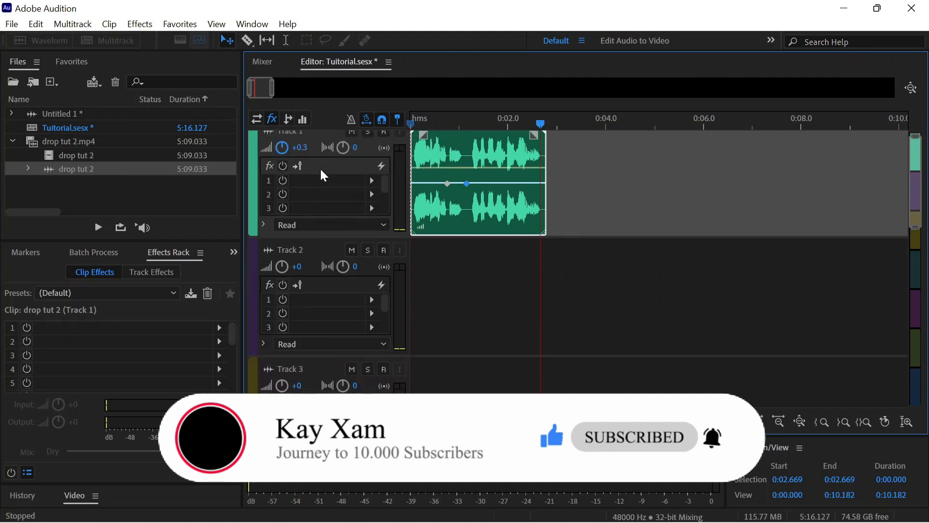
scroll(340, 167, "up", 2)
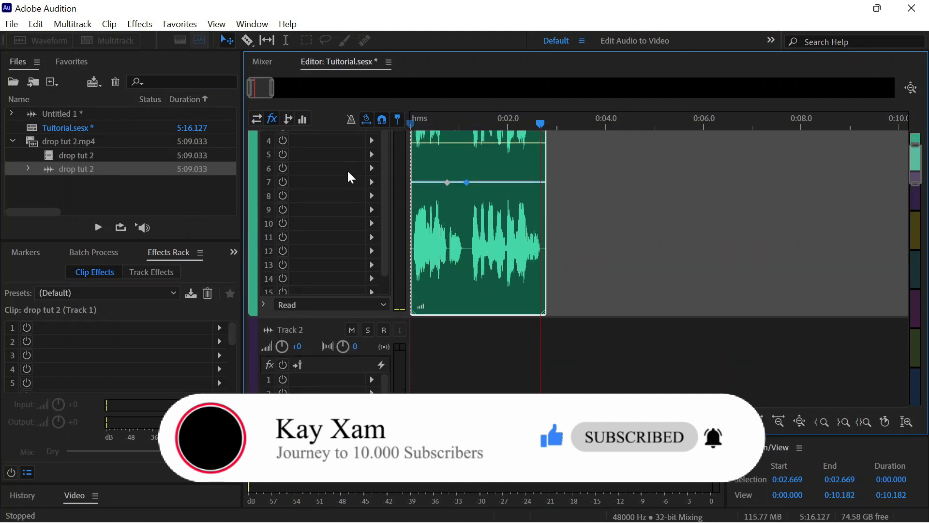
scroll(351, 178, "down", 3)
scroll(351, 177, "up", 2)
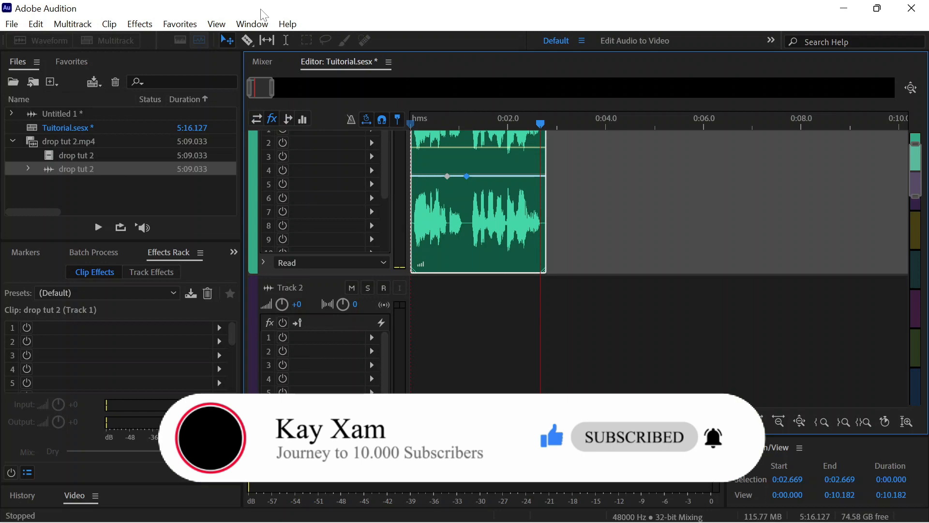
Hide the Effects Rack panel and show it again
left_click(261, 24)
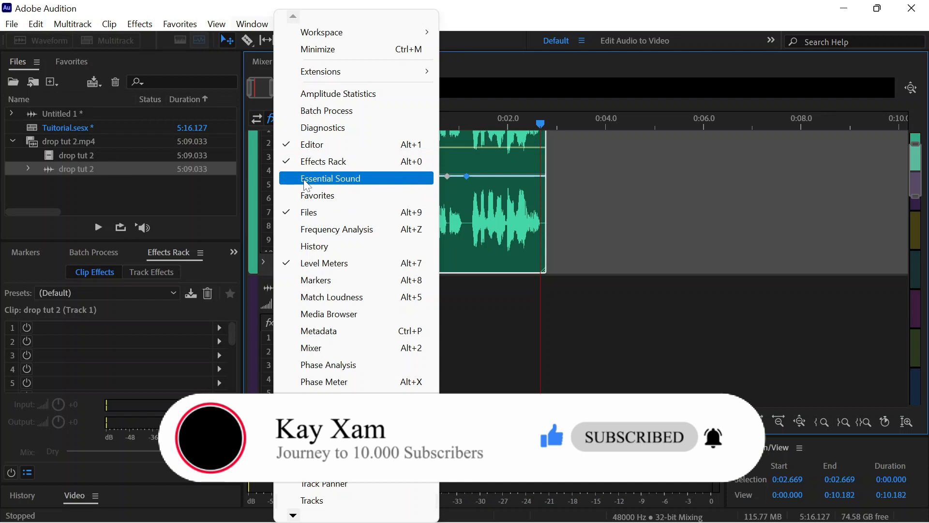
left_click(286, 159)
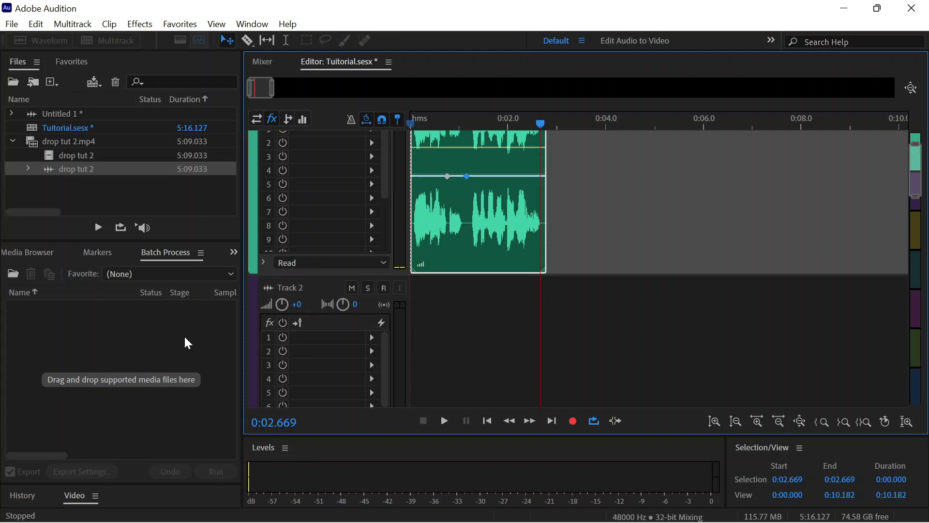
left_click(252, 23)
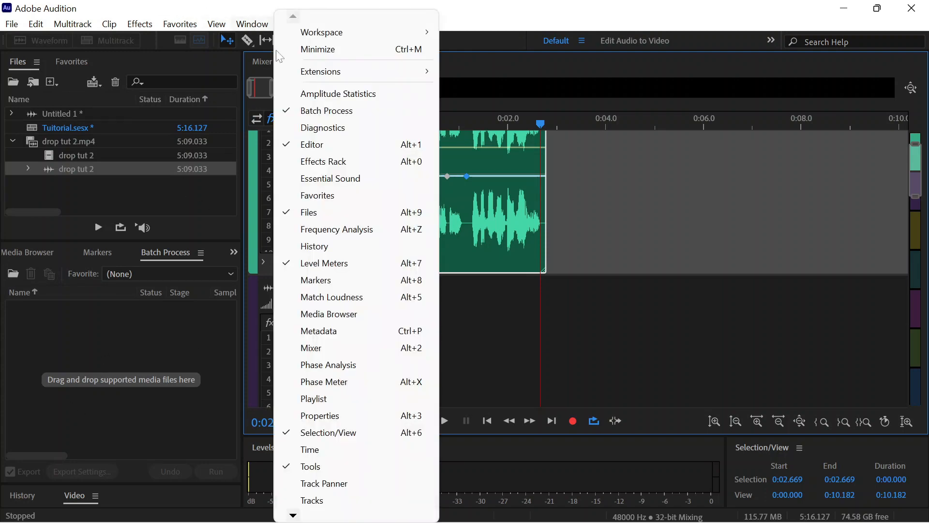
left_click(298, 167)
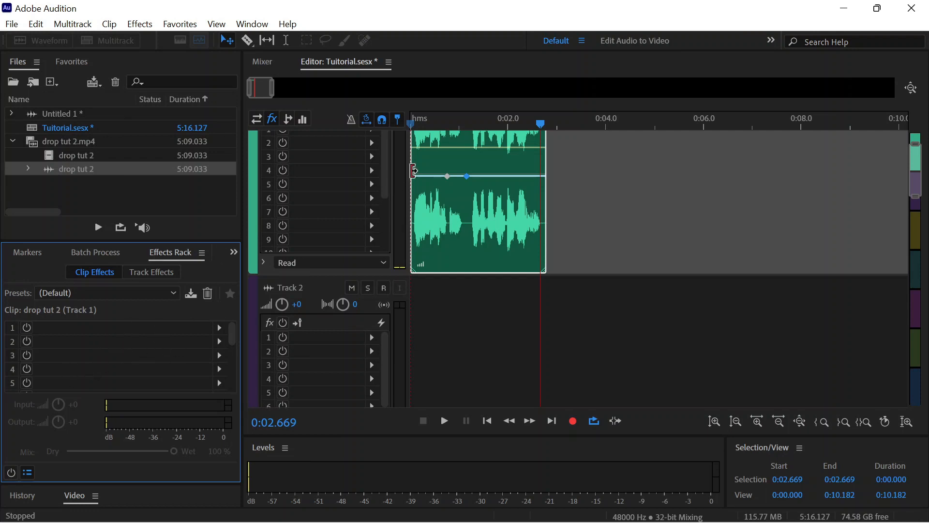
Select Track 1 and add the Amplify effect to the first slot of its effects list
left_click(249, 226)
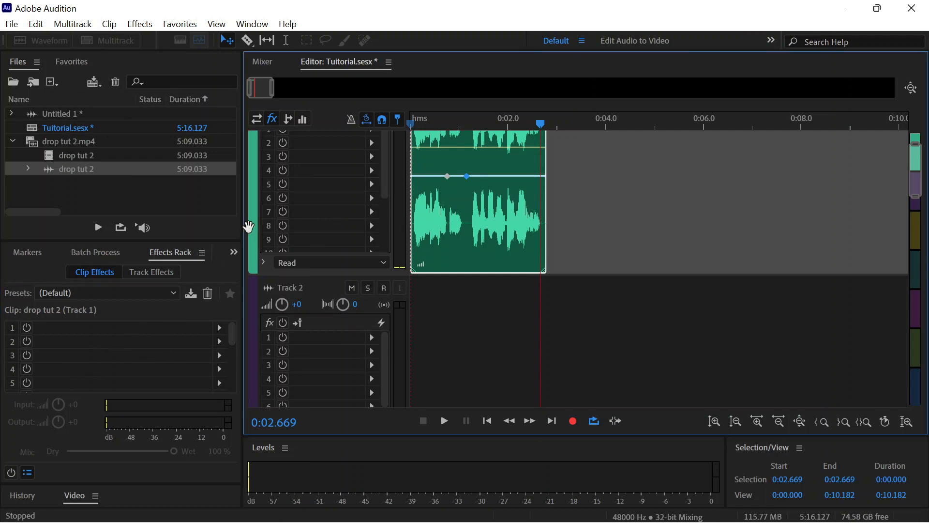
left_click(249, 303)
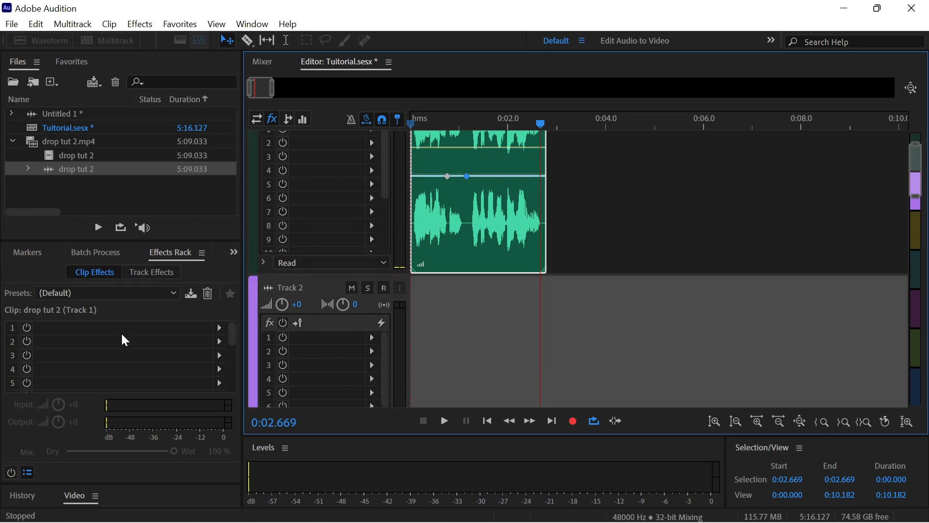
left_click(254, 234)
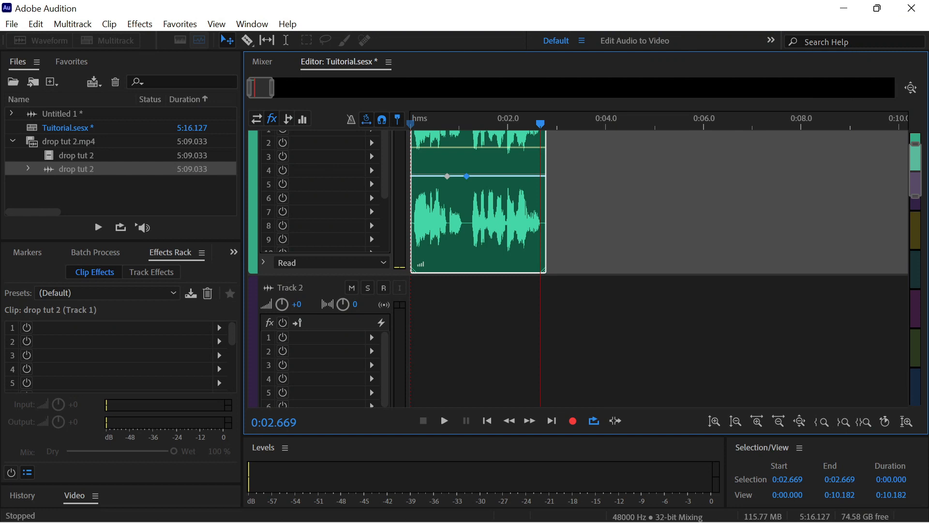
left_click_drag(913, 185, 913, 176)
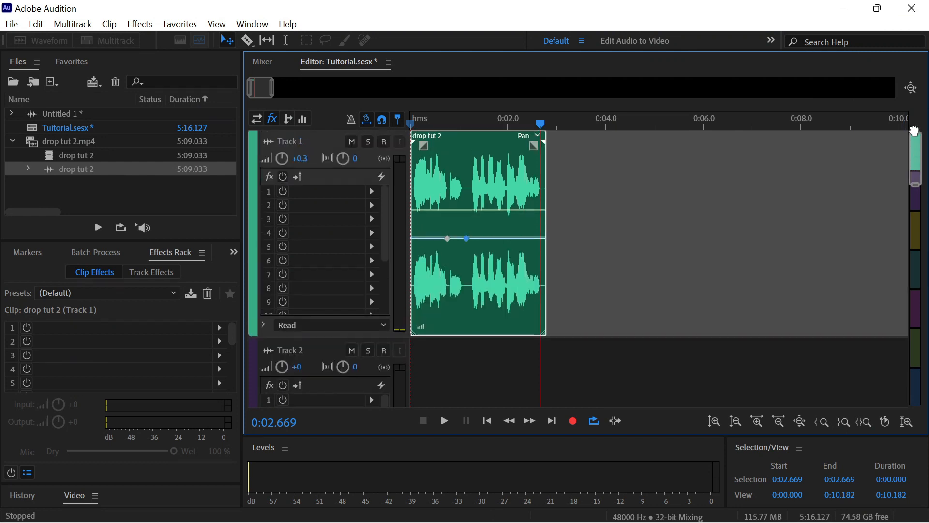
left_click(372, 194)
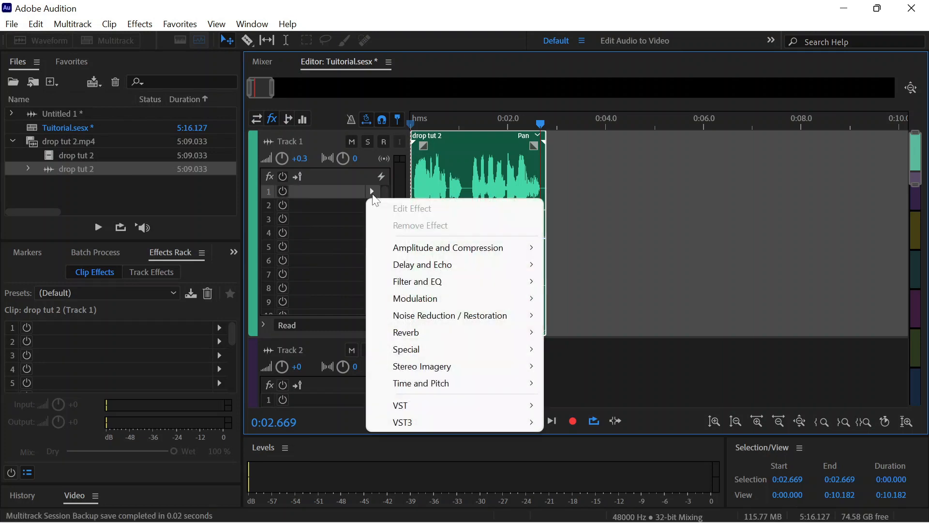
mouse_move(412, 256)
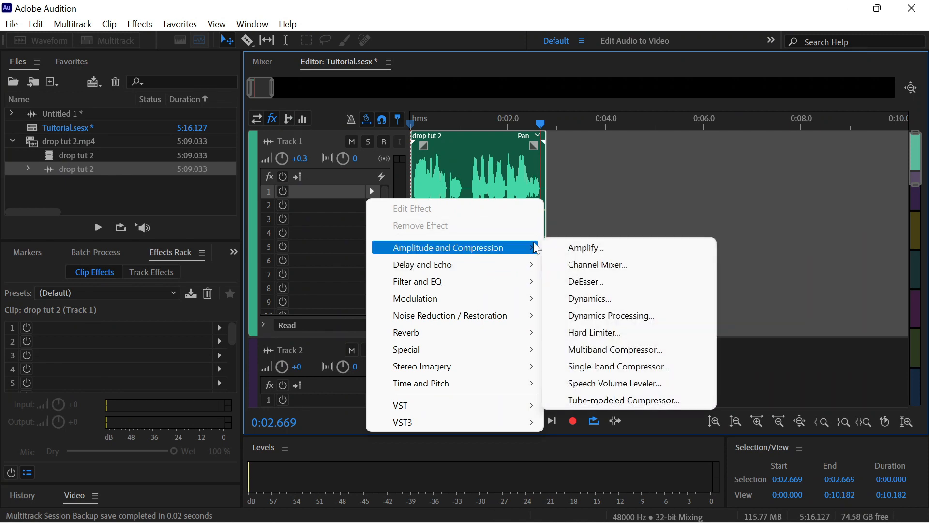
left_click(569, 247)
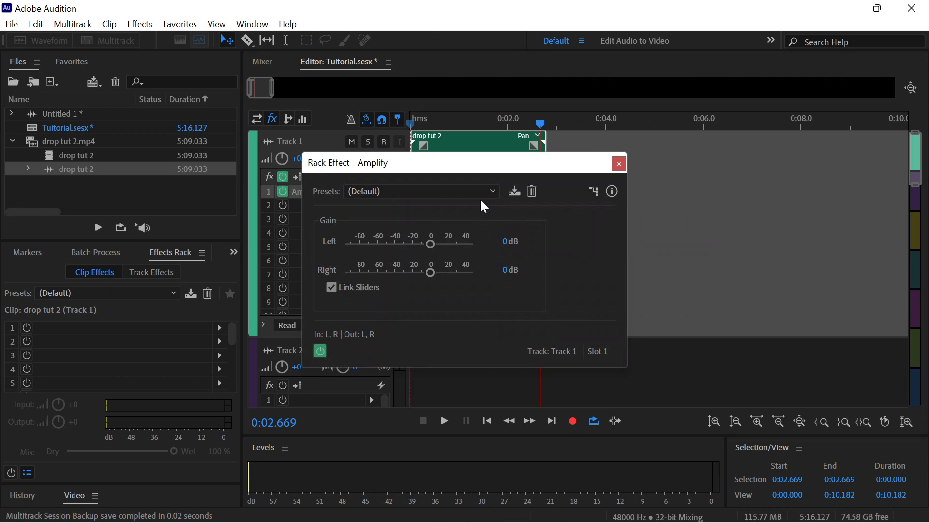
Apply the +10dB Boost preset to Track 1's Amplify effect, preview the voice line, and close the effect settings
left_click(478, 190)
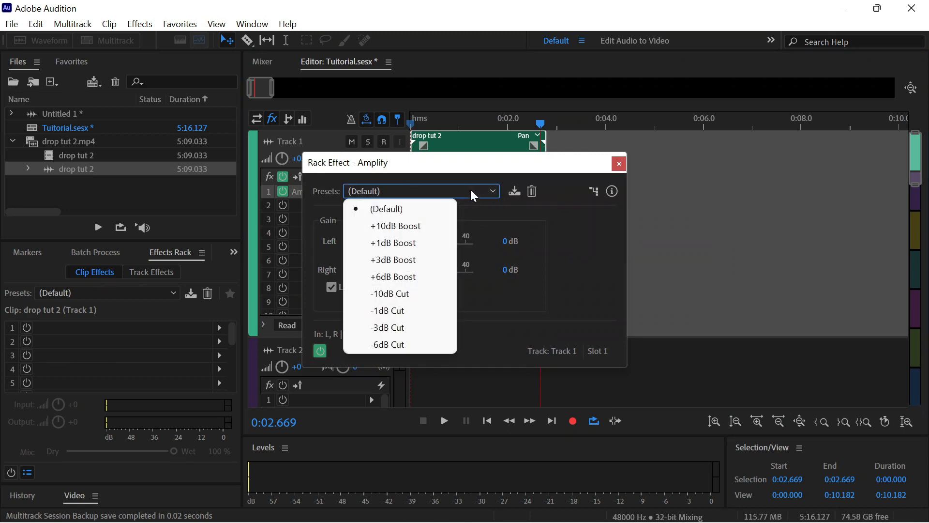
left_click(410, 227)
key("space")
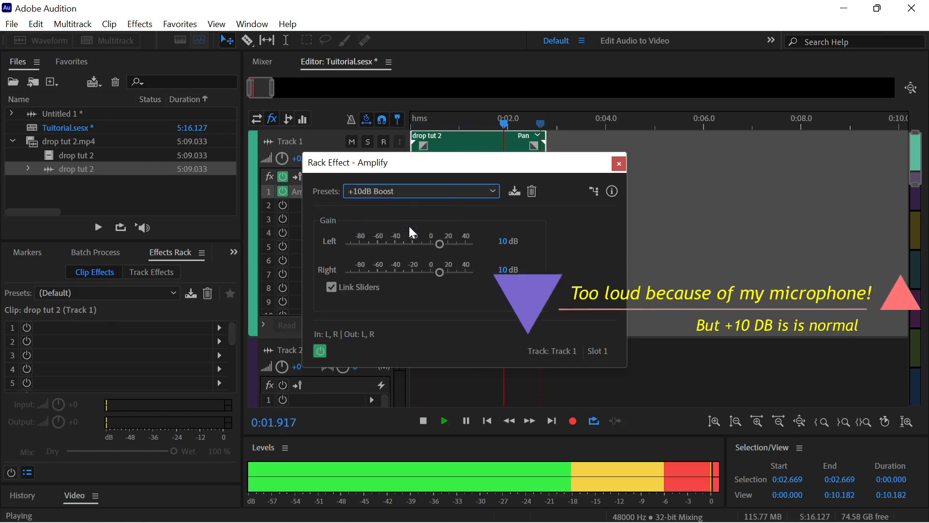
key("space")
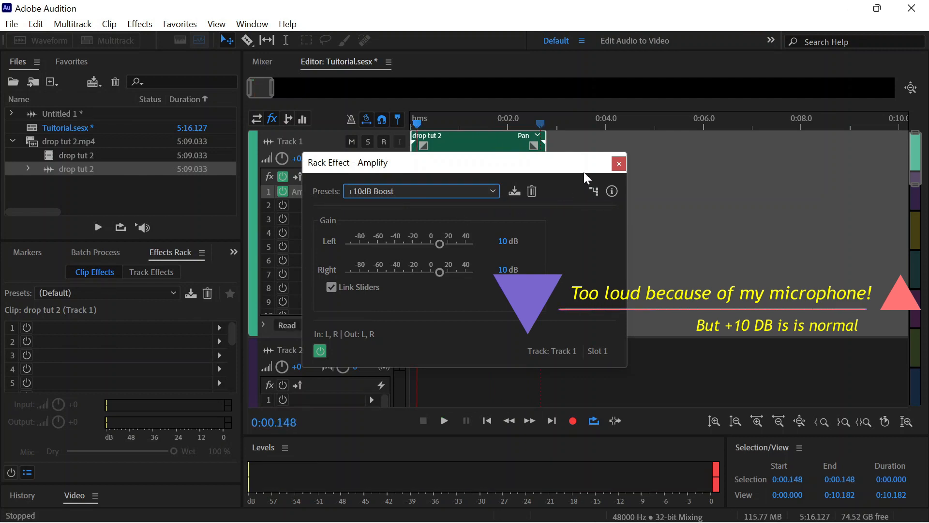
left_click(620, 164)
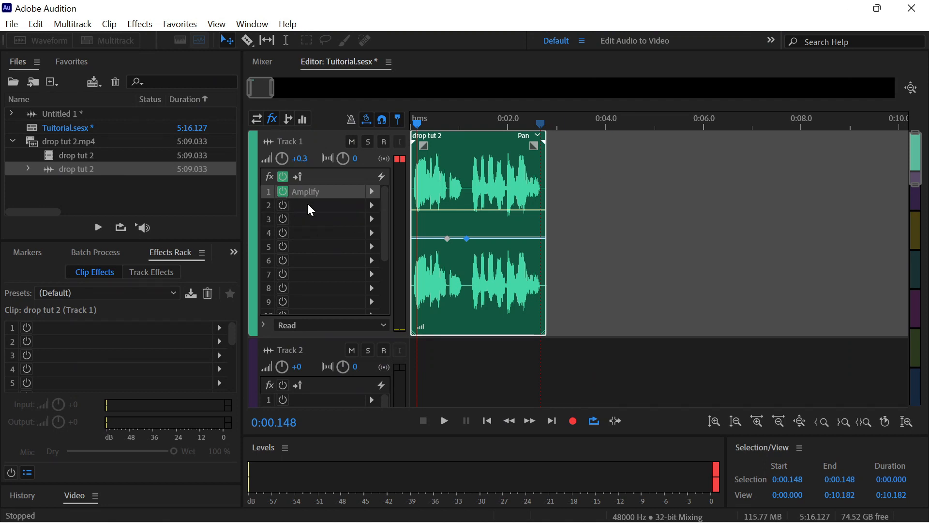
Examine the available effect categories, including the installed VST and VST 3 plug-ins
left_click(373, 205)
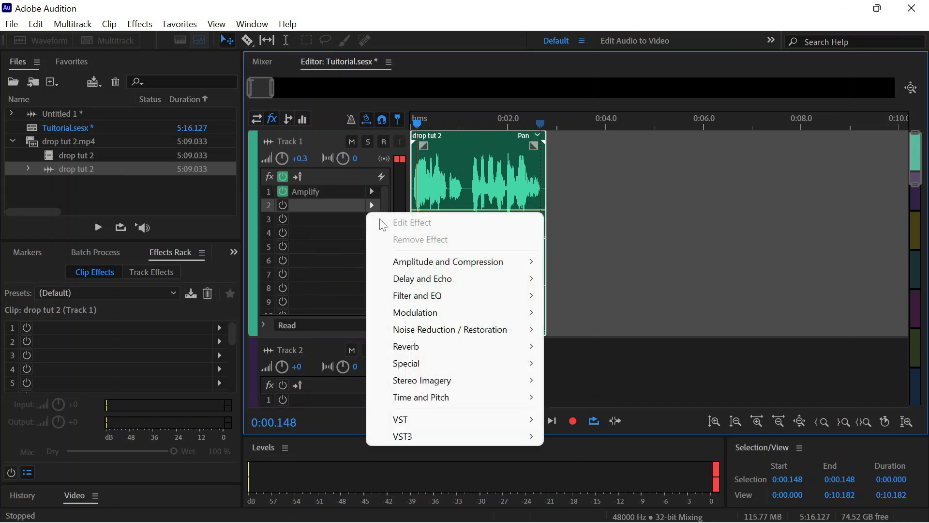
mouse_move(406, 384)
left_click(136, 27)
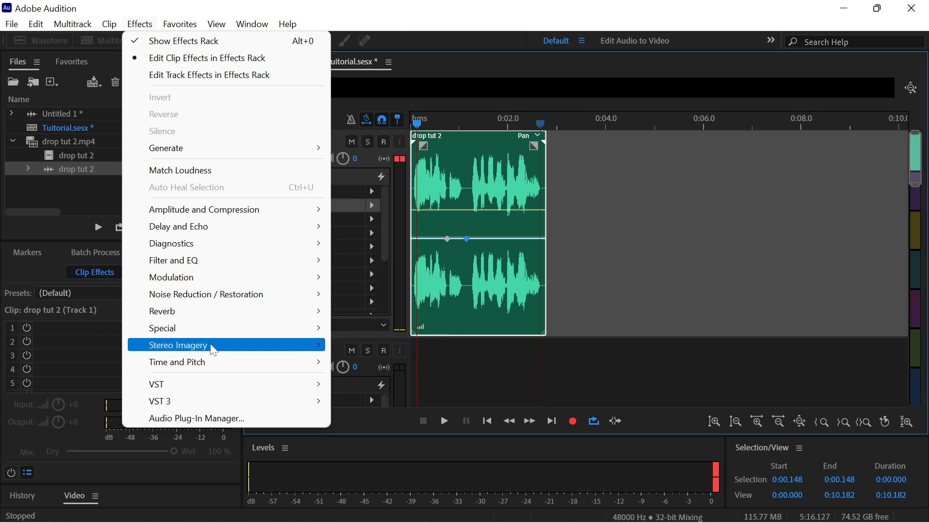
mouse_move(217, 387)
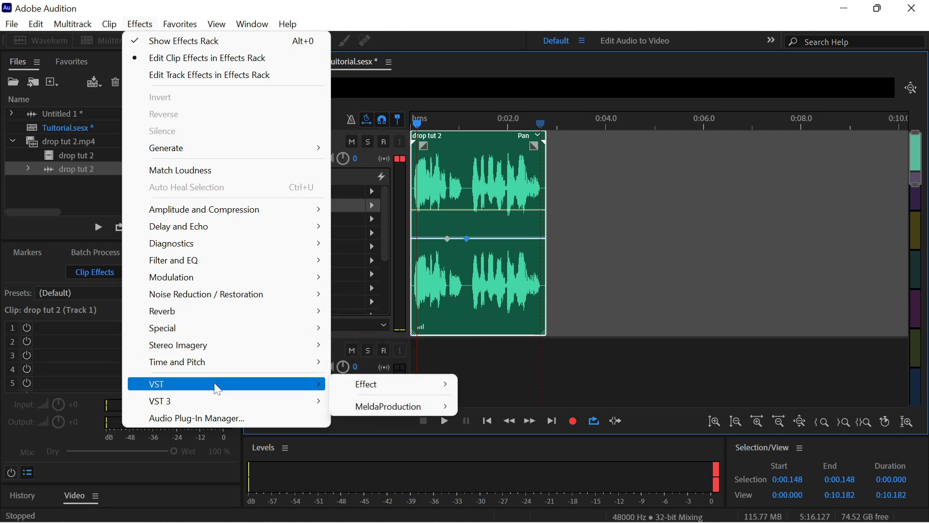
mouse_move(388, 389)
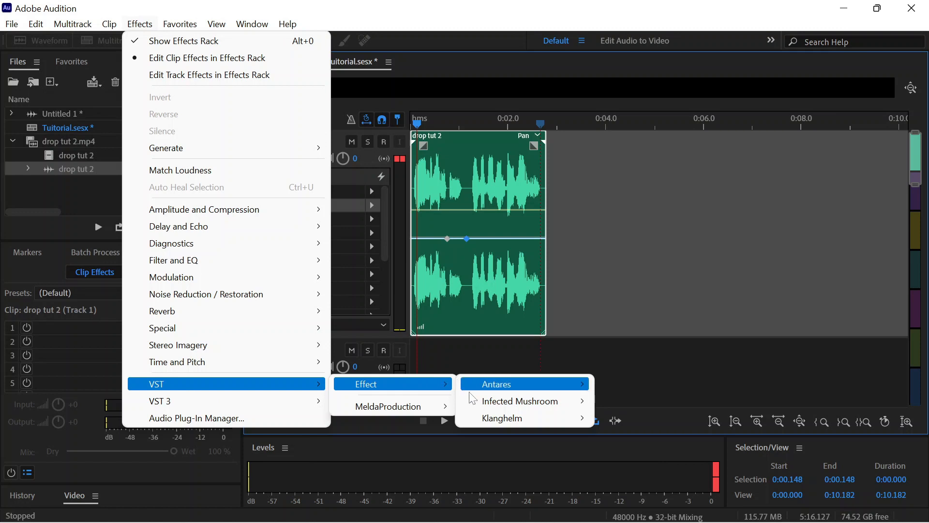
mouse_move(505, 394)
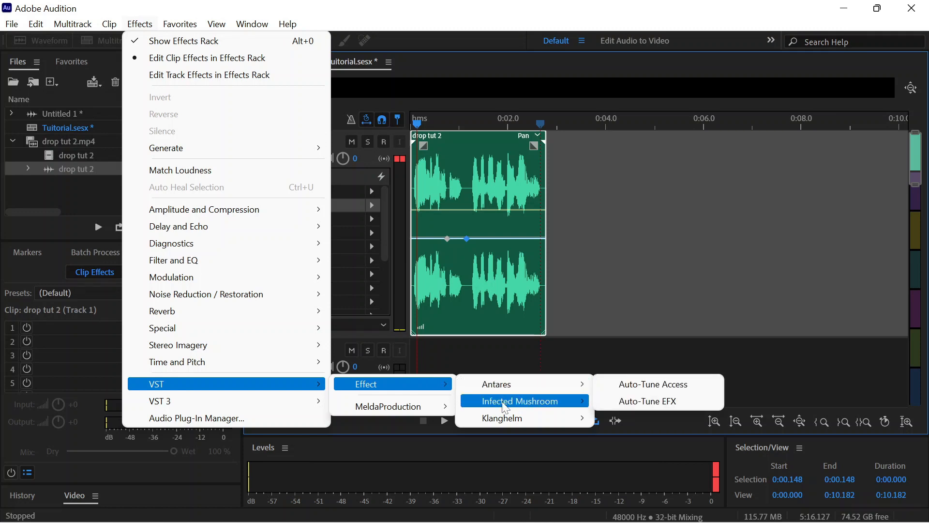
mouse_move(500, 419)
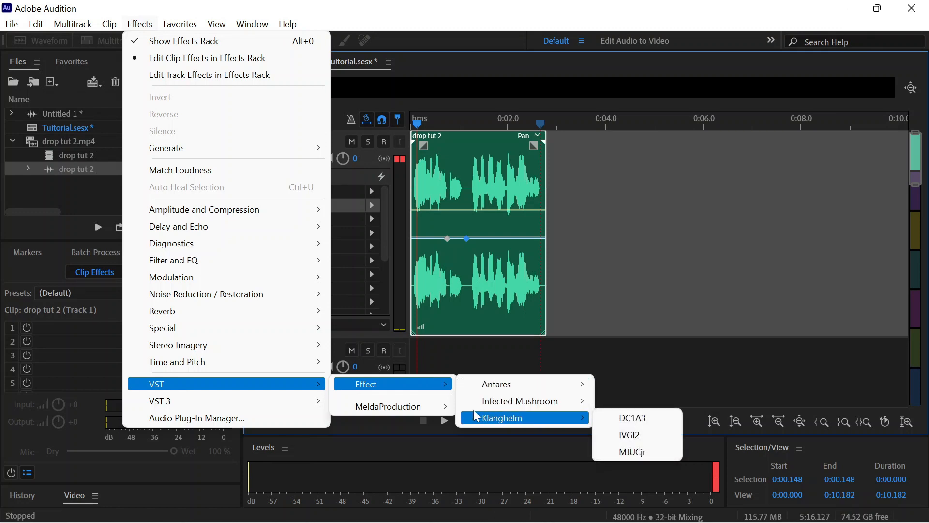
mouse_move(449, 409)
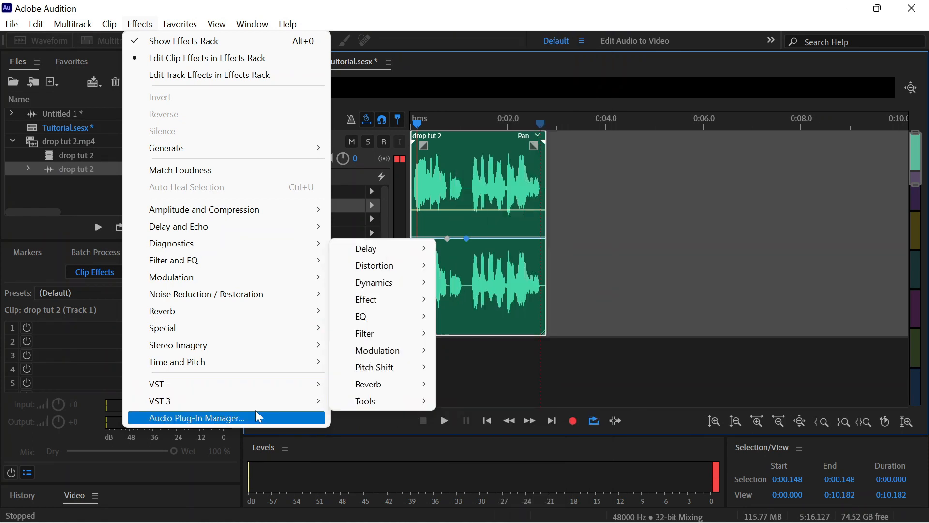
mouse_move(258, 406)
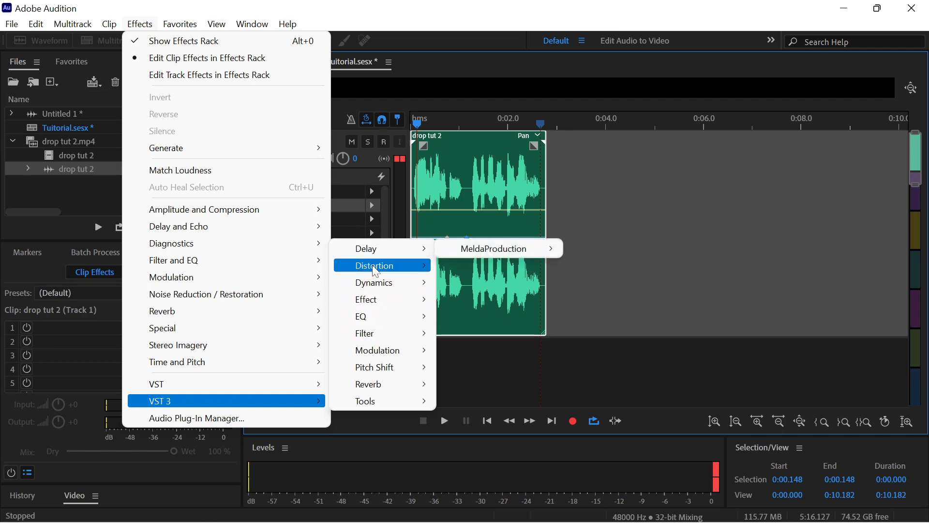
mouse_move(382, 267)
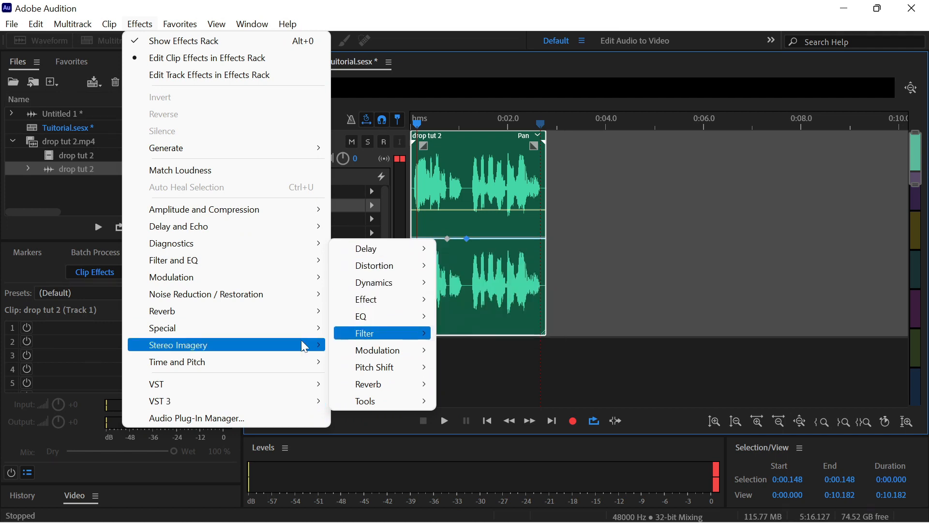
mouse_move(305, 346)
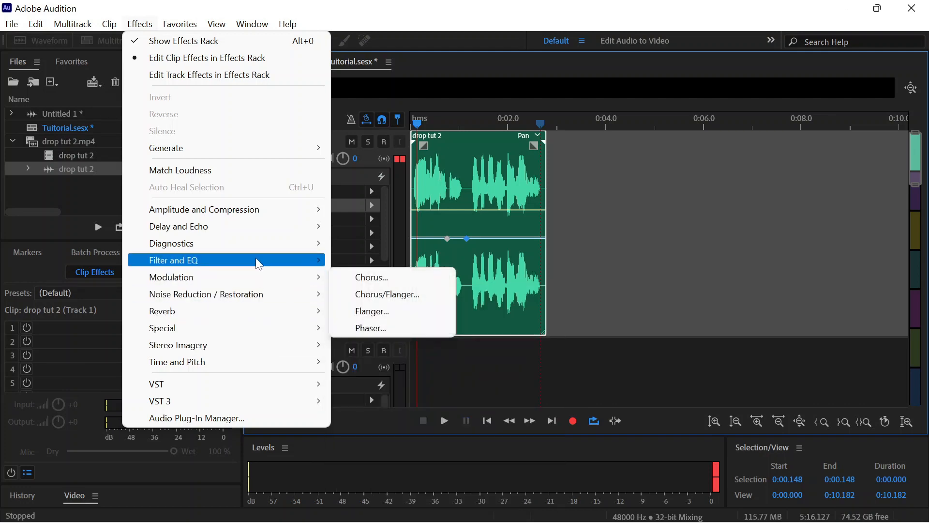
mouse_move(196, 30)
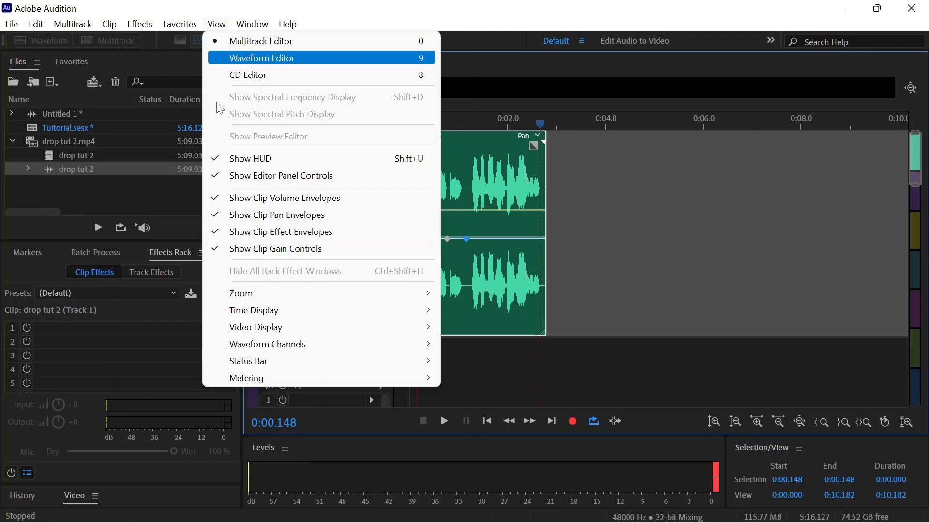
Add the Studio Reverb effect to the voice clip on Track 1 and preview it with the default settings
left_click(139, 31)
left_click(141, 32)
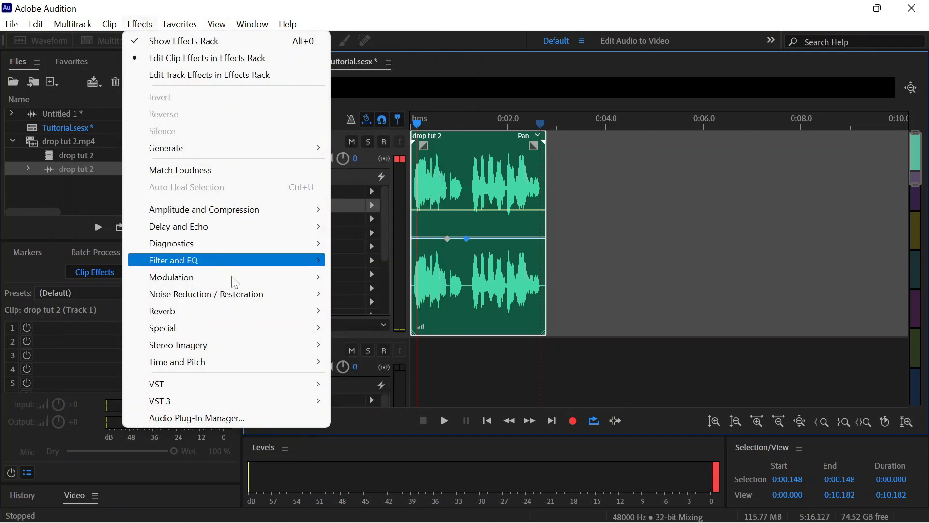
mouse_move(254, 314)
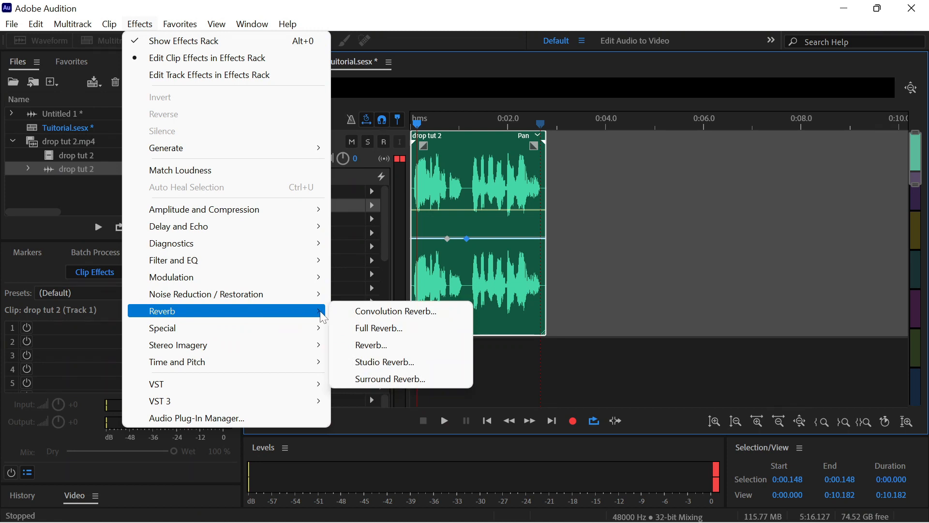
left_click(381, 362)
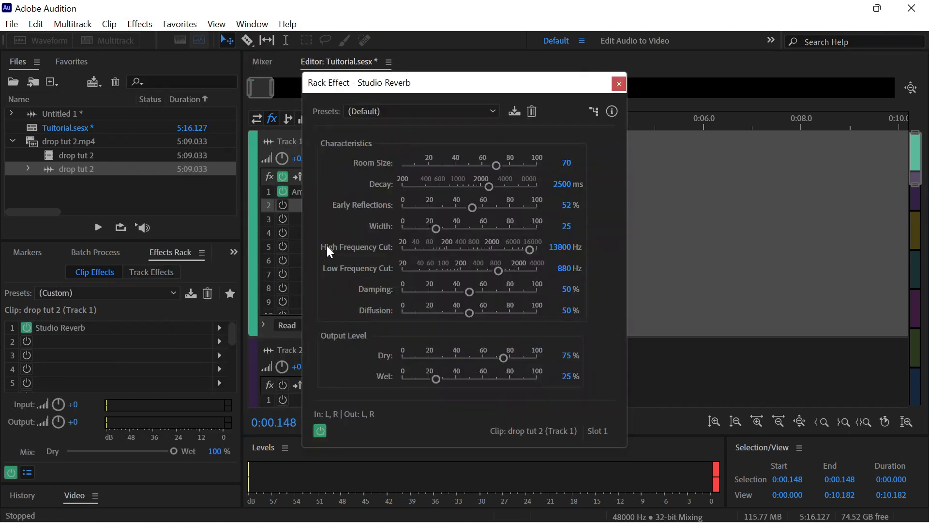
key("space")
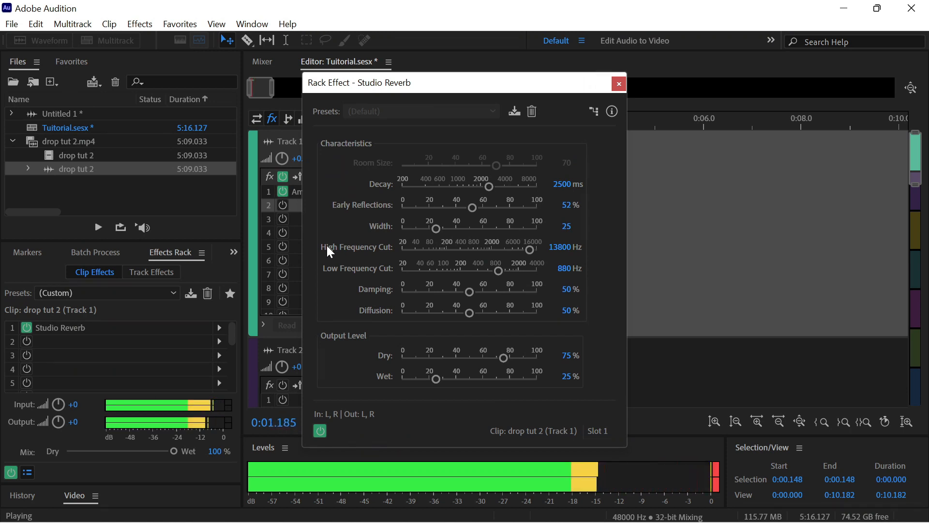
key("space")
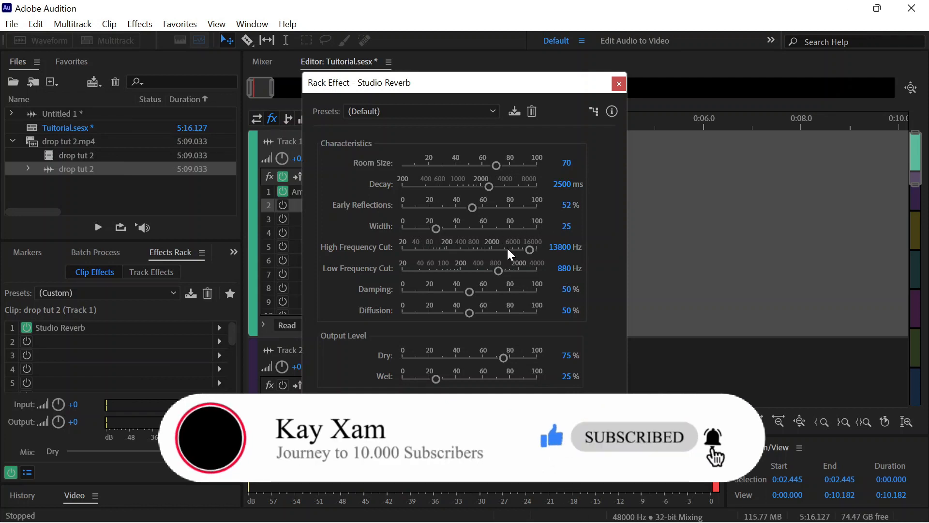
Review the Studio Reverb presets, keep the default one, and close the effect settings
left_click(446, 110)
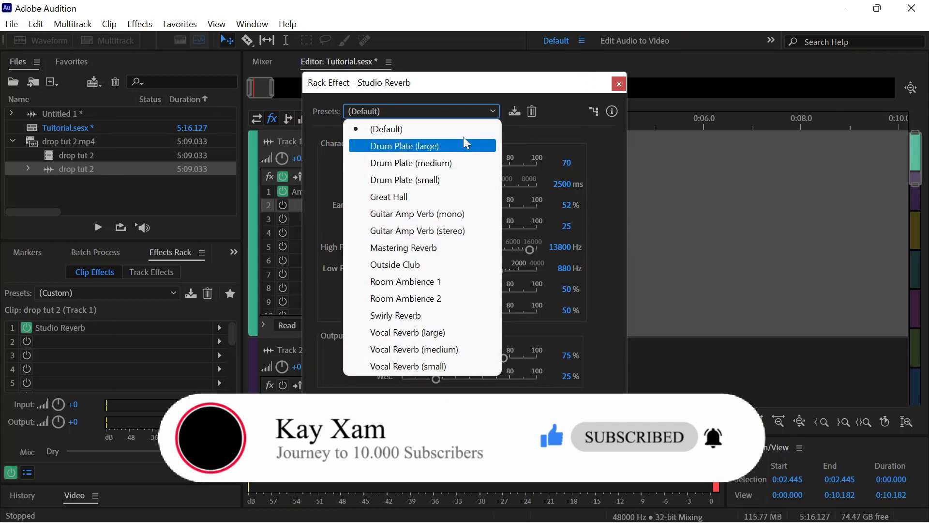
left_click(468, 92)
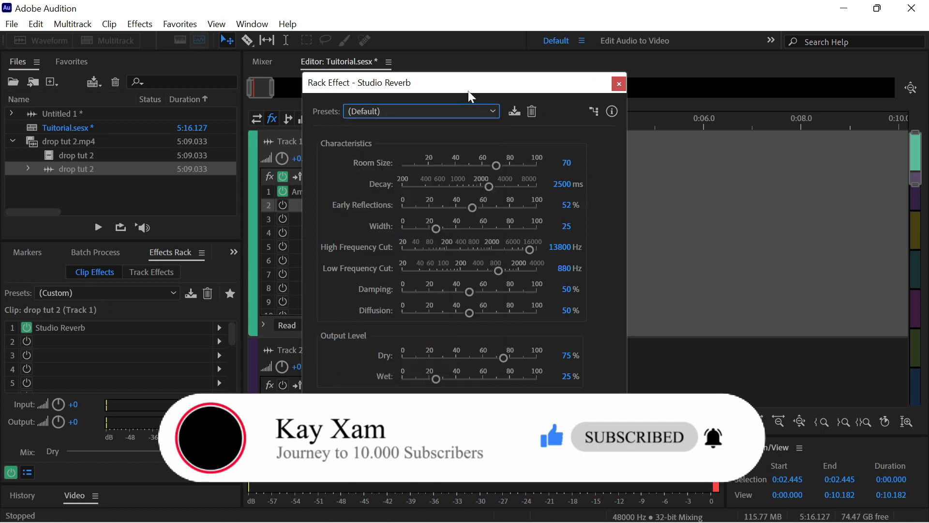
left_click(620, 86)
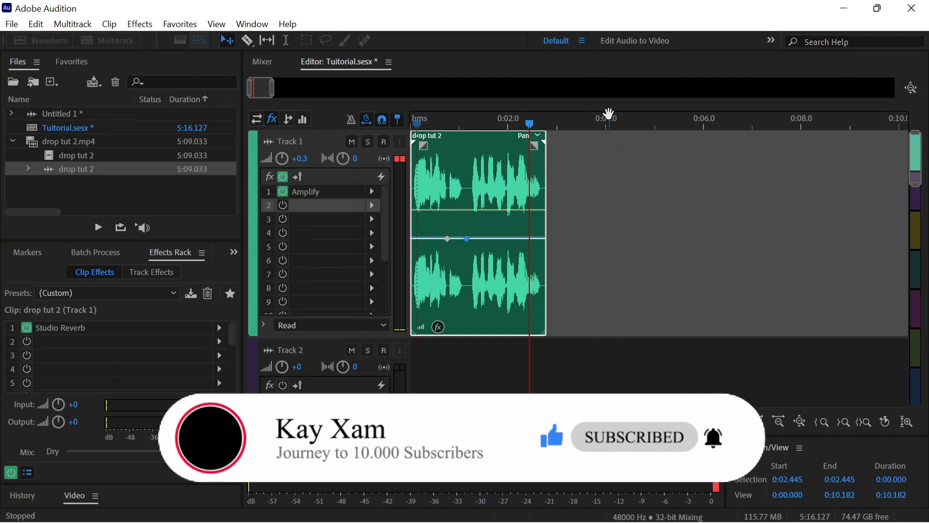
Save the multitrack session, copying its external media files into the session folder, and preview the voice line
key("ctrl+s")
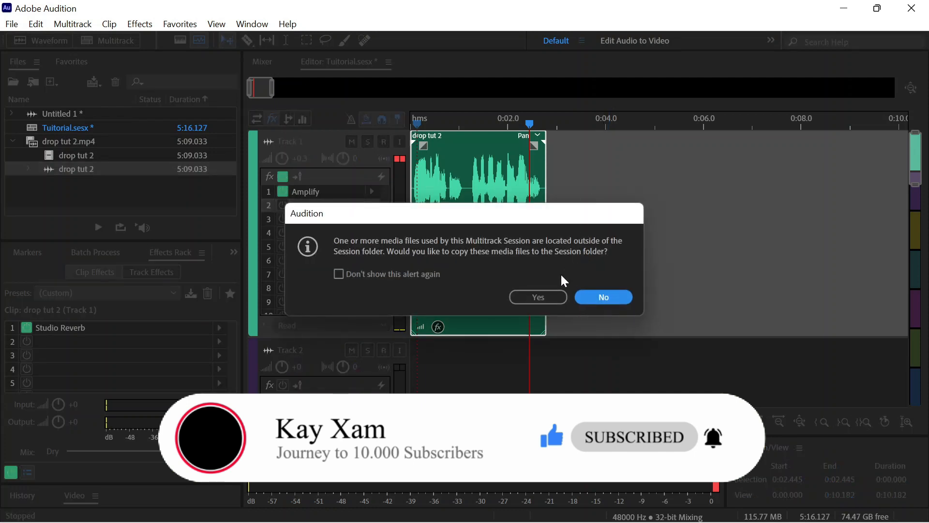
left_click(554, 296)
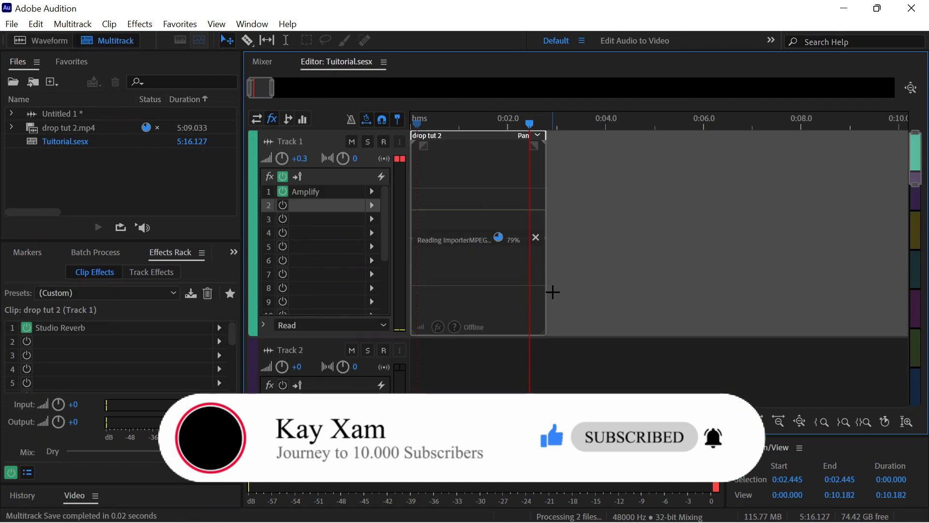
key("space")
key("space")
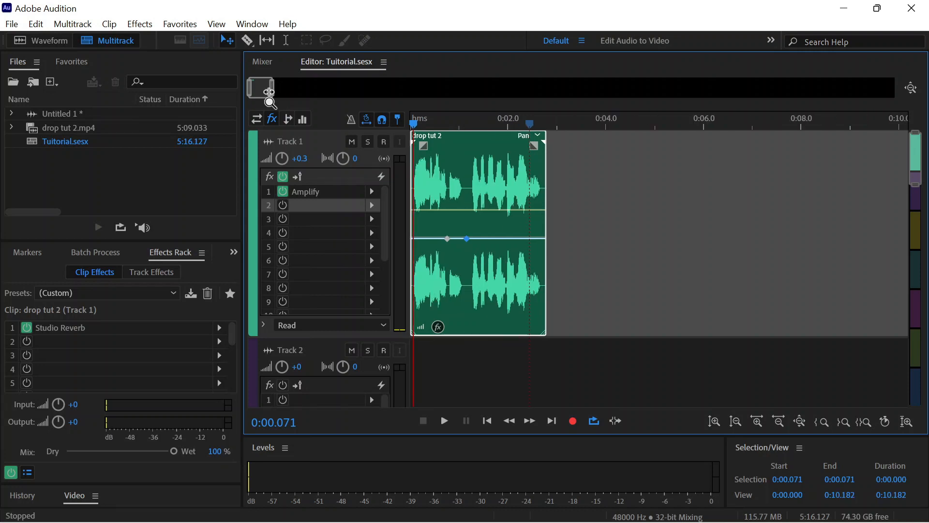
Split the Track 1 voice clip at 0:00.071 and delete the silent piece before the voice starts
left_click_drag(266, 92, 255, 87)
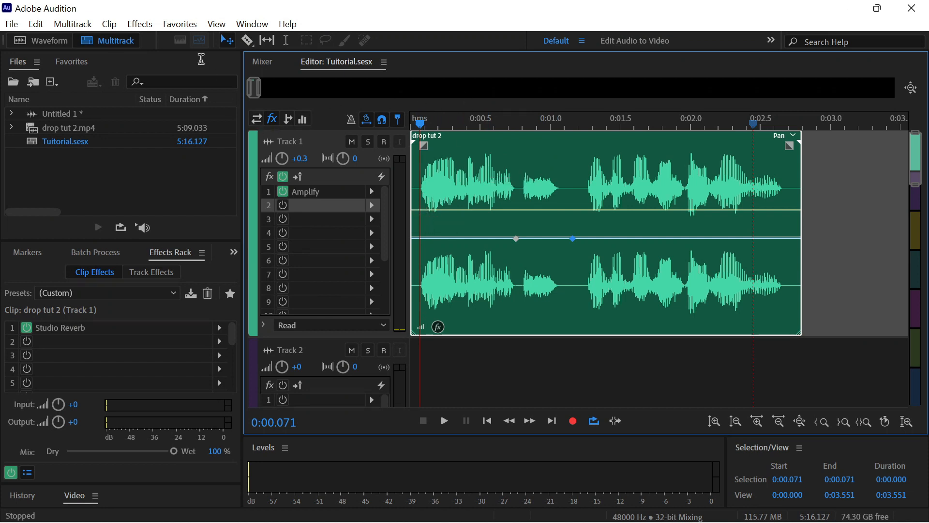
left_click(247, 39)
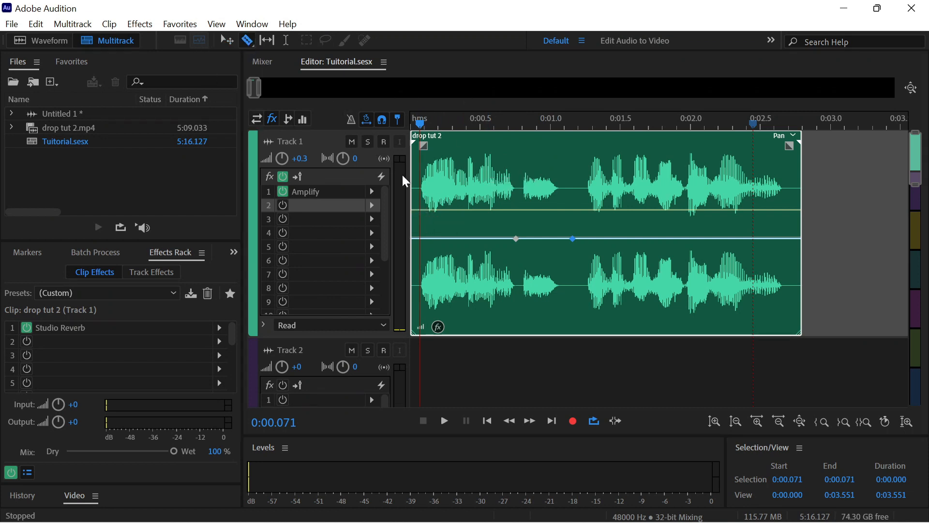
left_click(420, 191)
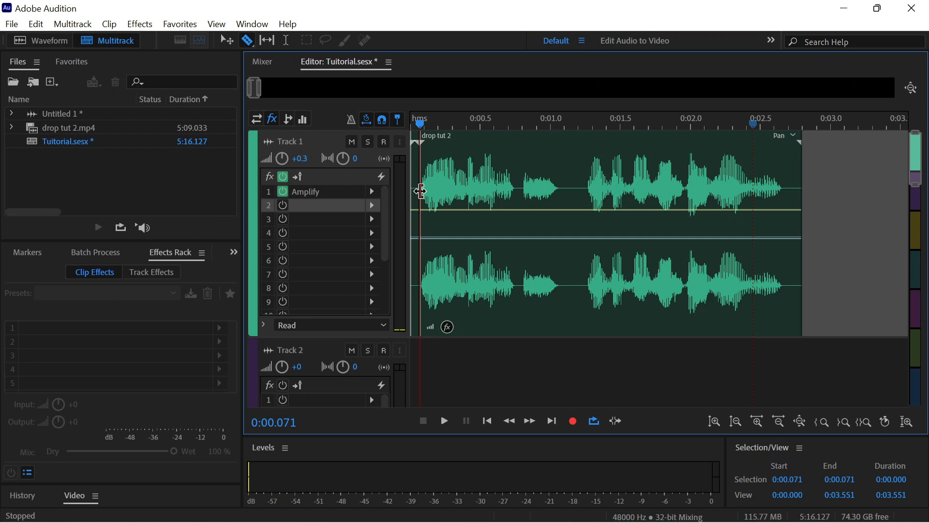
key("v")
left_click(414, 197)
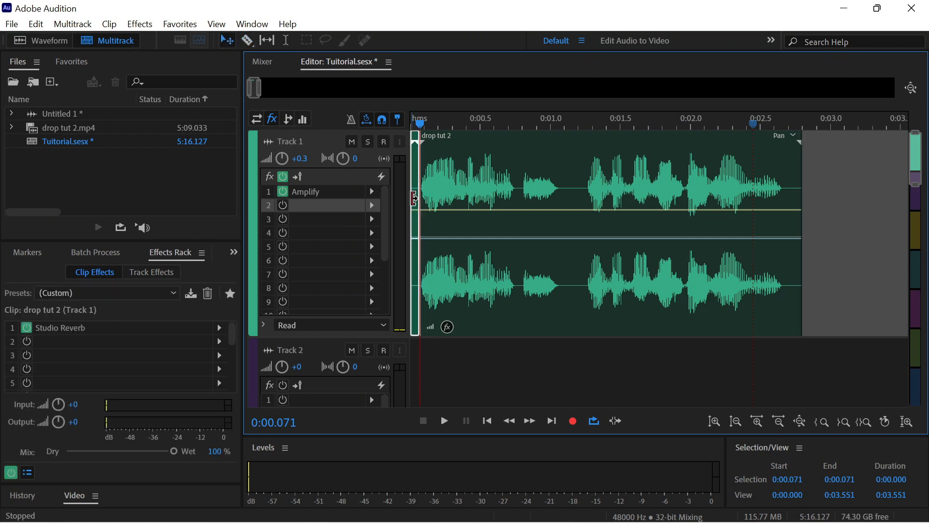
key("Delete")
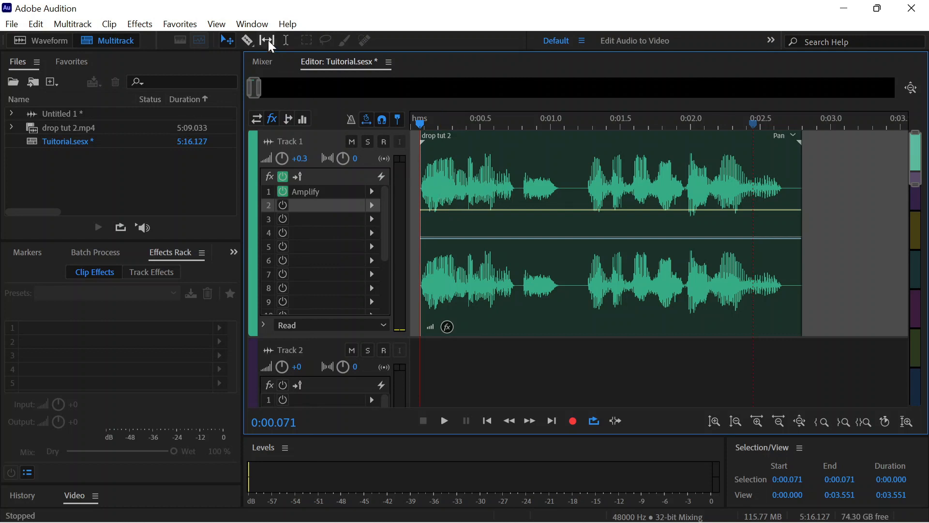
Split off about the first 0.2 s of the voice clip, shift the remainder later, and move the short piece to the track start
left_click(252, 38)
left_click(449, 191)
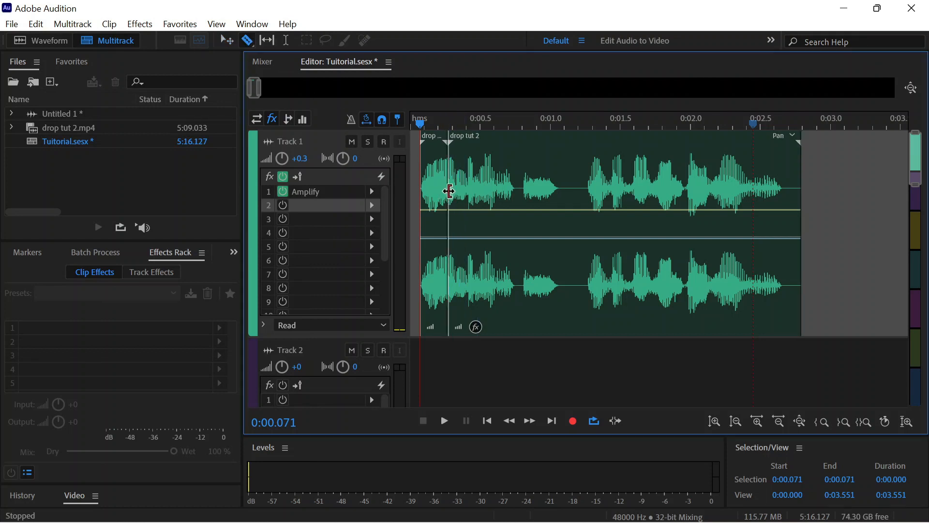
key("v")
left_click(434, 207)
left_click_drag(545, 274, 693, 290)
left_click_drag(434, 233, 423, 232)
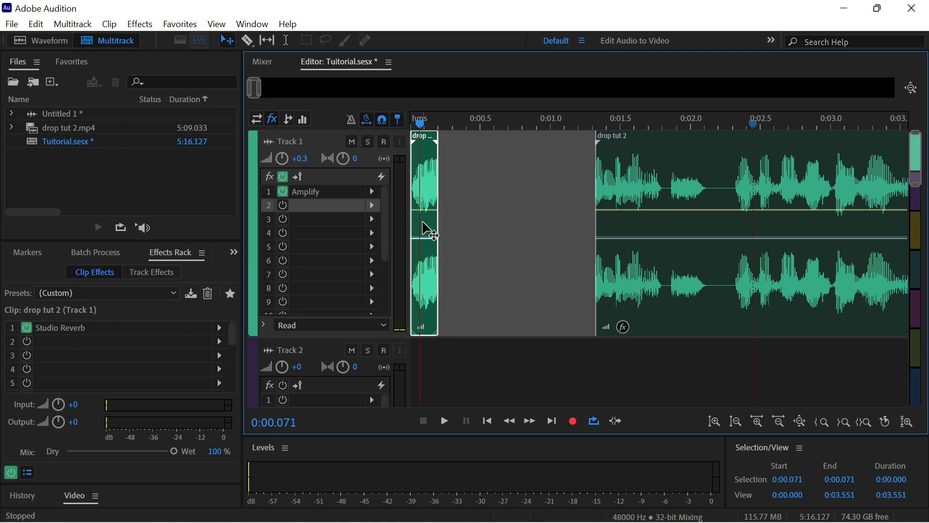
Duplicate the short opening piece directly after itself and move the remaining voice clip up against the copy, previewing from the start
right_click(423, 223)
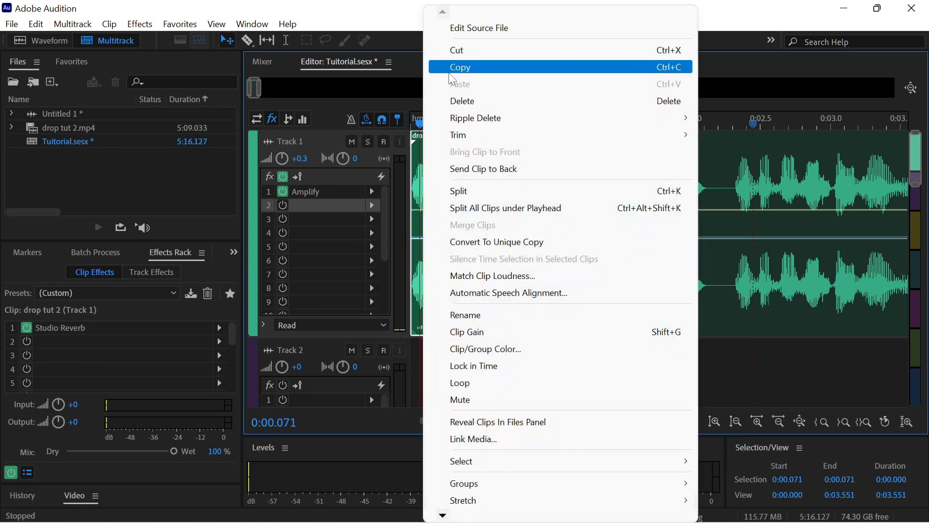
left_click(449, 68)
left_click(452, 122)
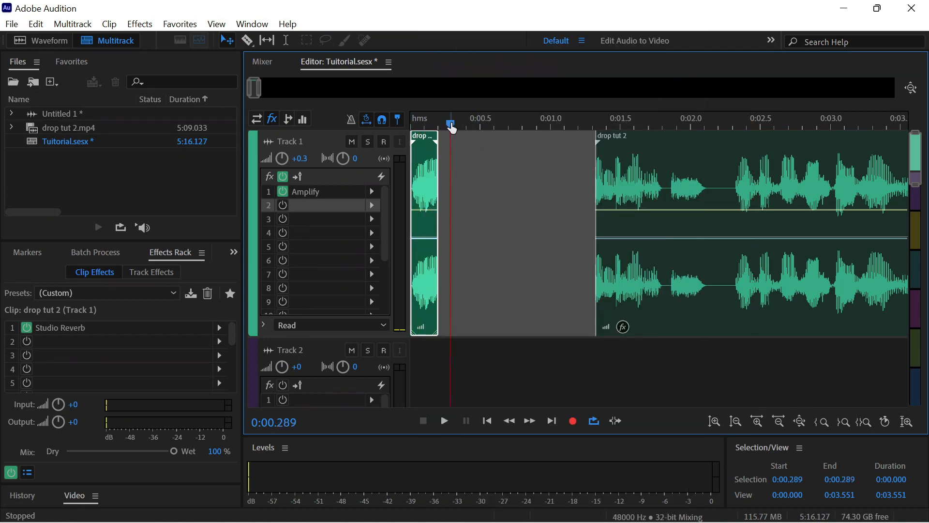
right_click(453, 233)
left_click(457, 234)
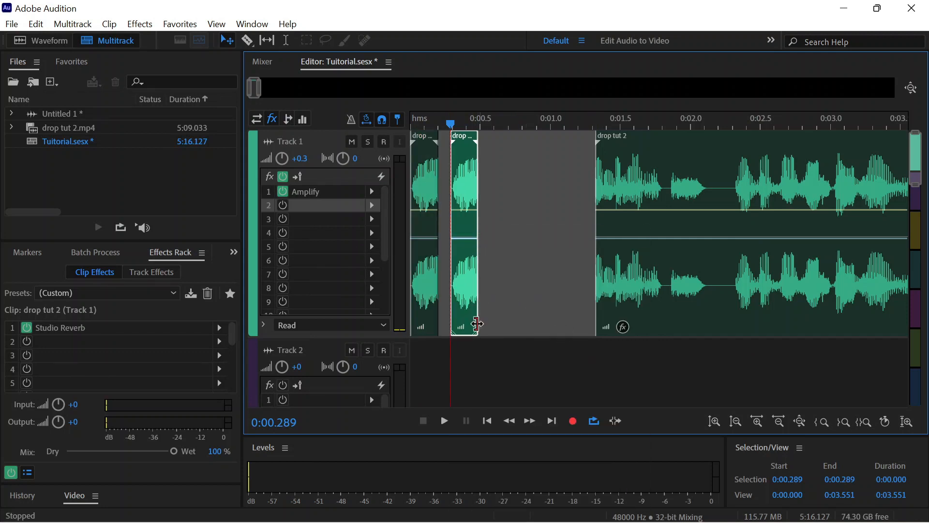
left_click_drag(474, 328, 465, 331)
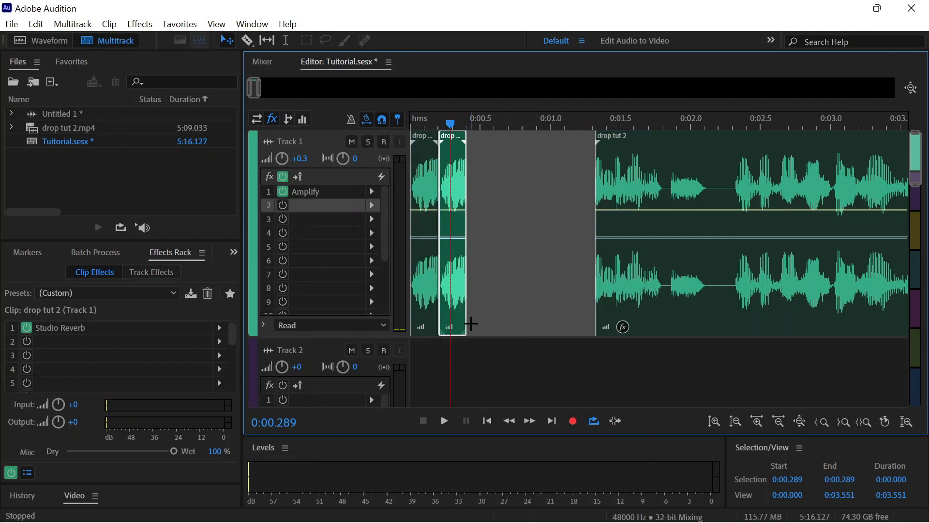
left_click_drag(711, 317, 582, 315)
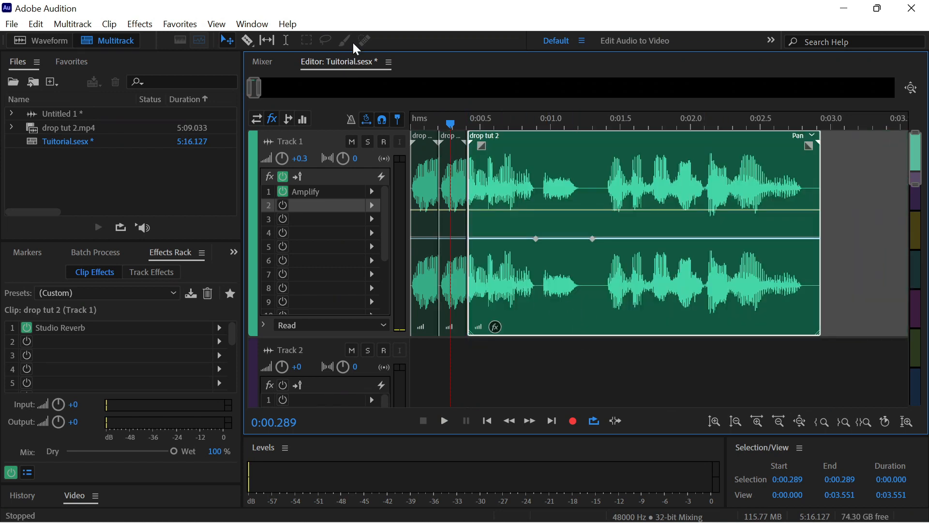
left_click_drag(446, 125, 332, 166)
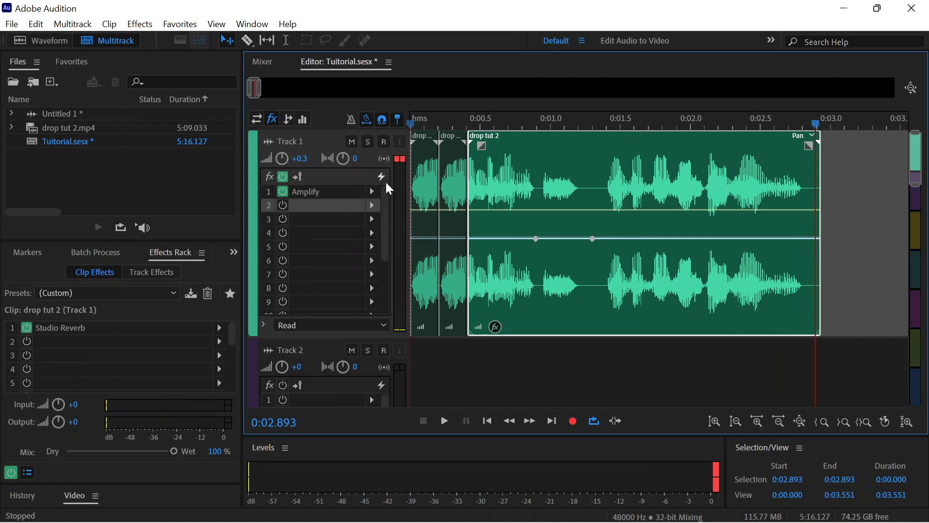
Add the Pitch Shifter effect to Track 1's second effect slot and preview the voice line with the default settings
left_click(372, 205)
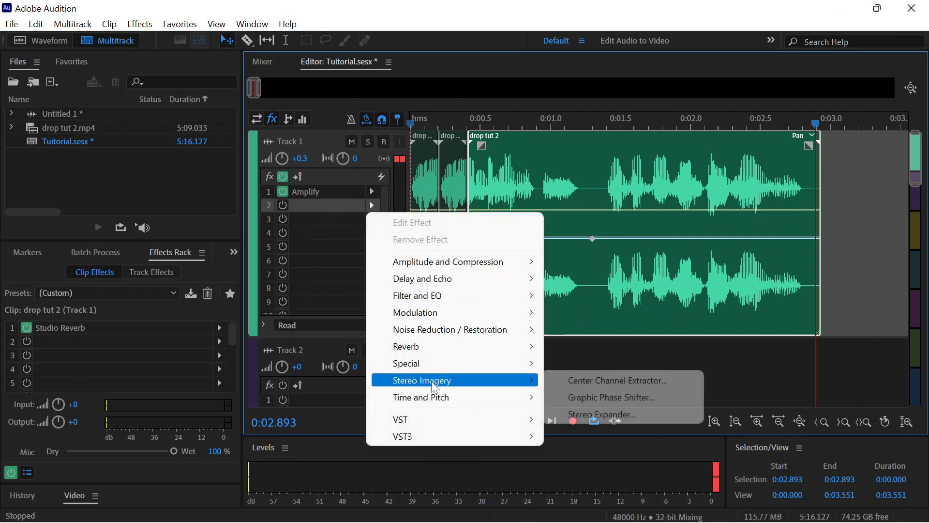
mouse_move(445, 404)
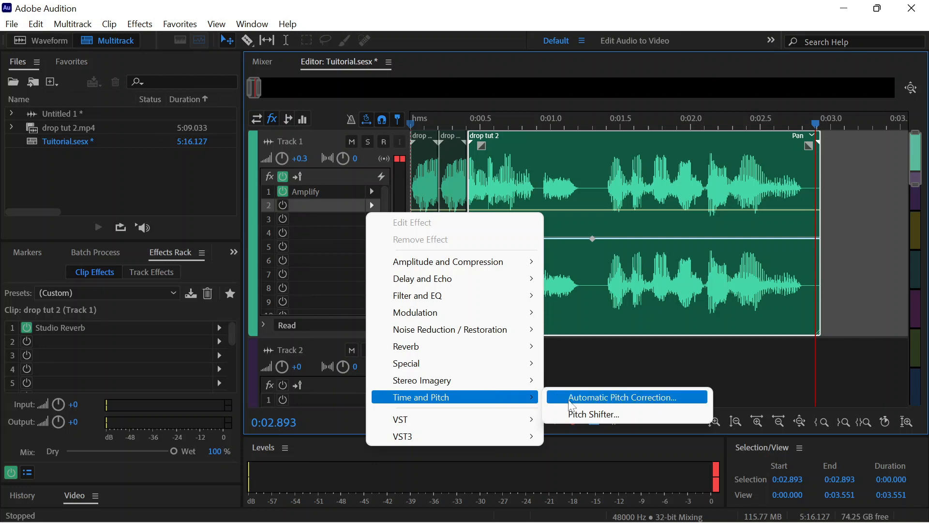
left_click(579, 414)
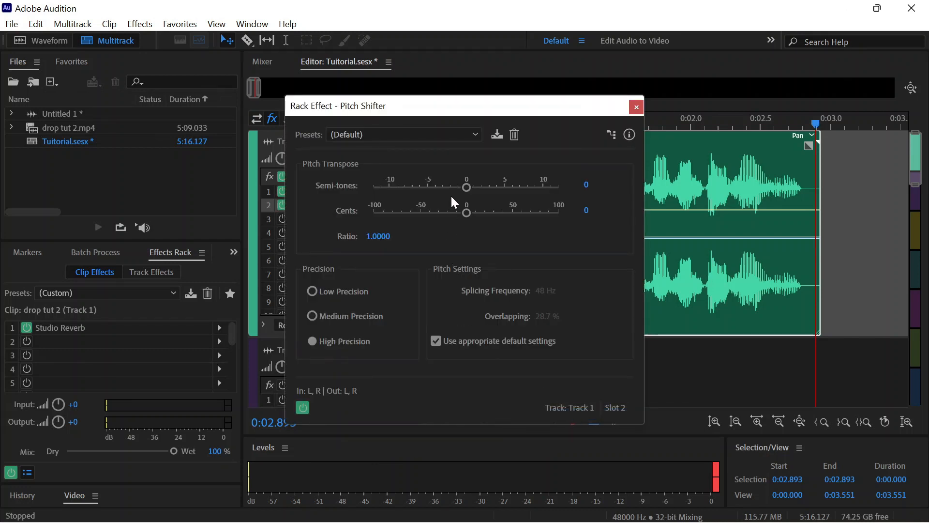
key("space")
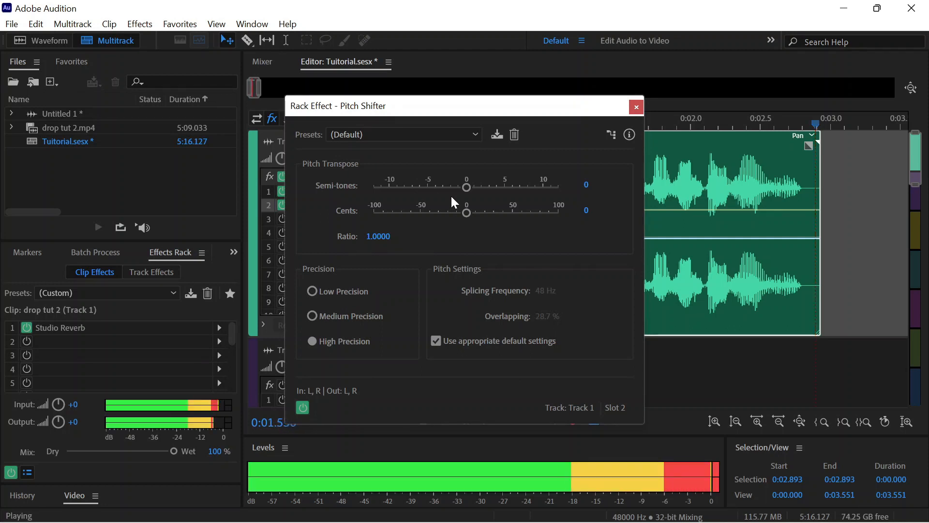
key("space")
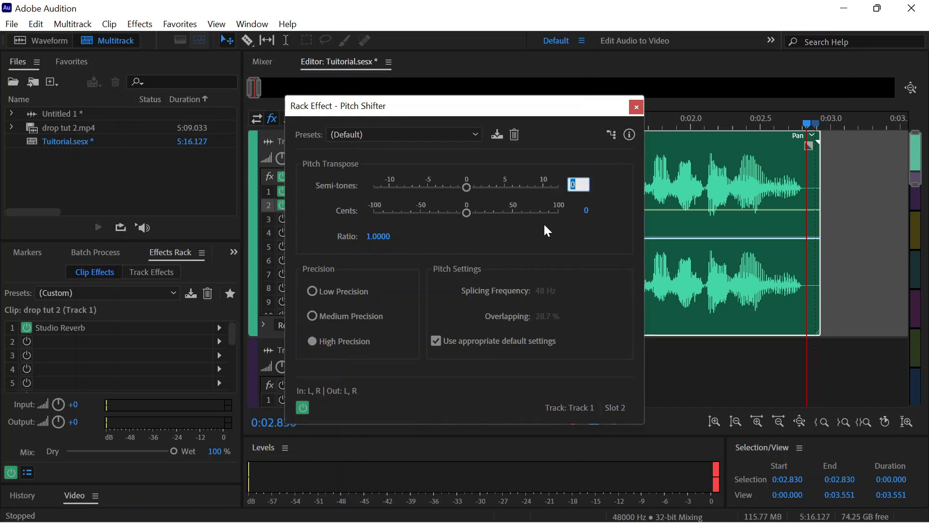
Set the Pitch Shifter's semi-tones to -2, preview the lowered voice, and close the effect settings
type("-2")
key("Return")
key("space")
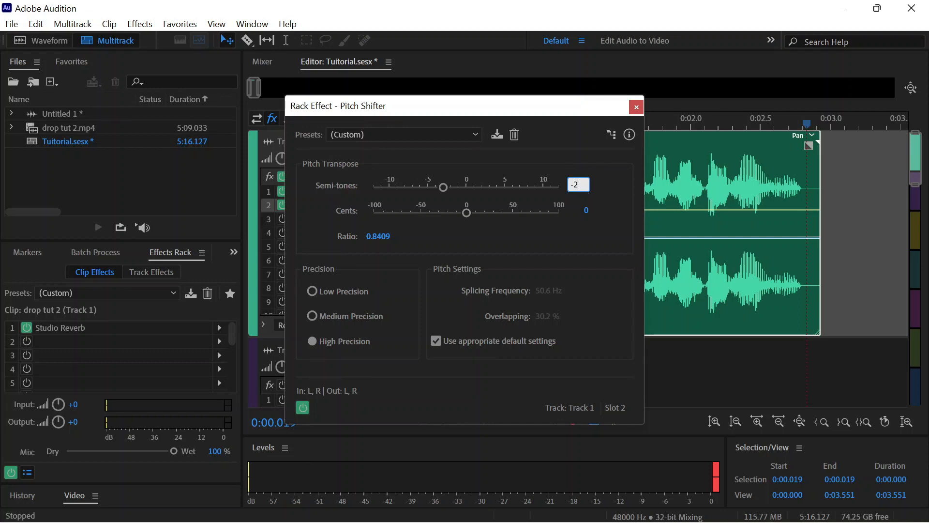
key("Return")
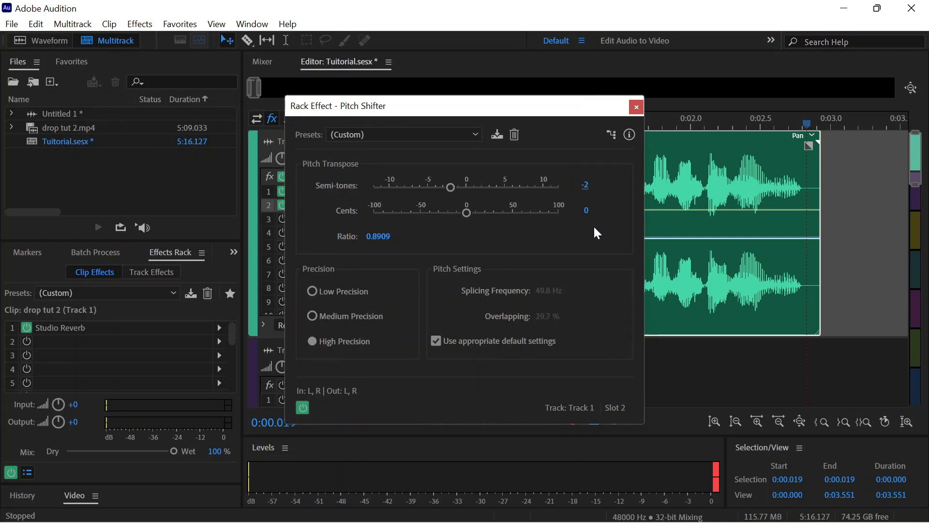
key("space")
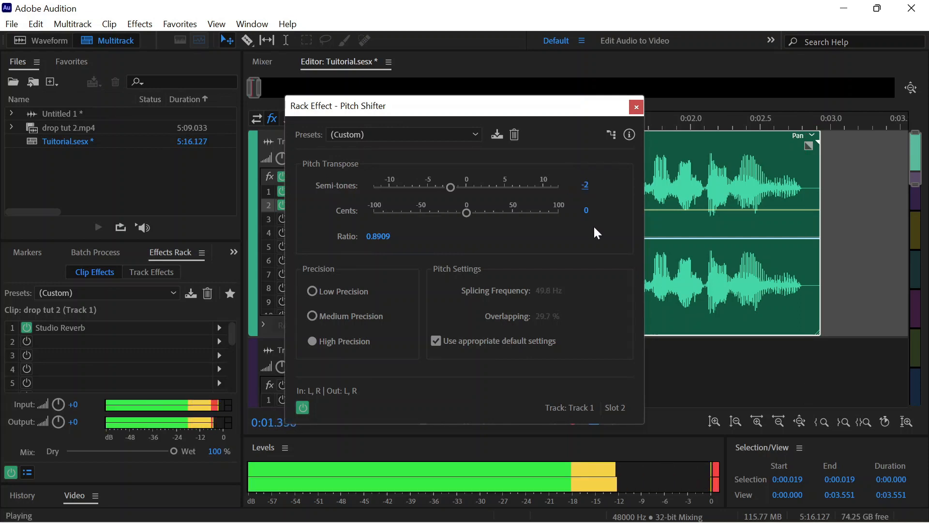
key("space")
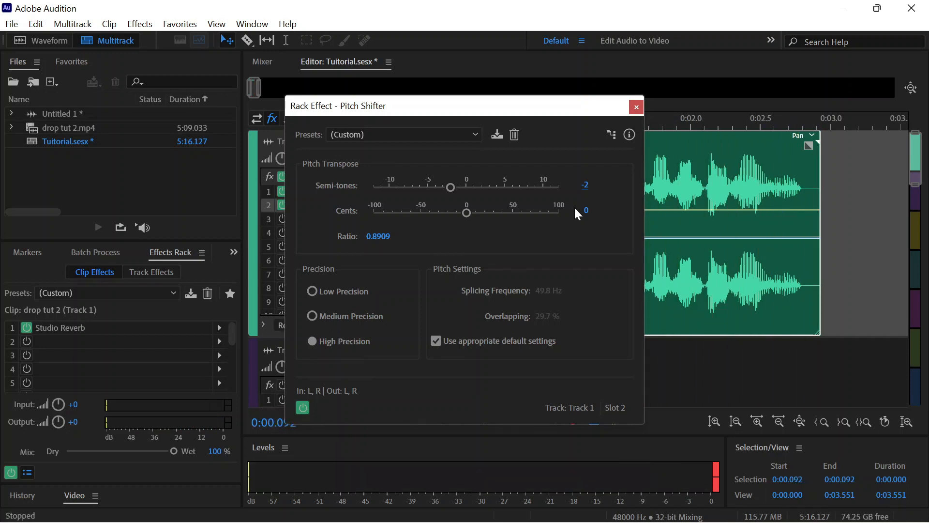
left_click(637, 108)
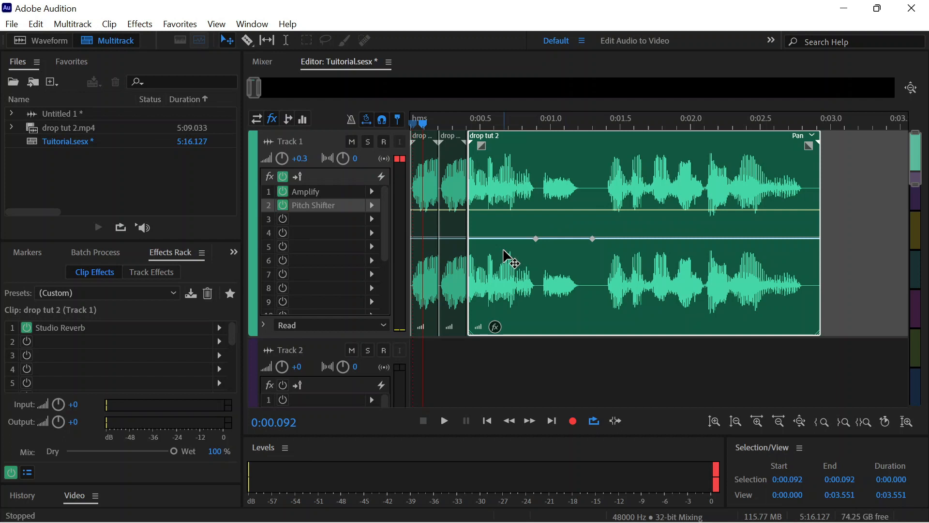
Add the Echo effect to Track 1's third effect slot and preview it with the default settings
left_click(373, 219)
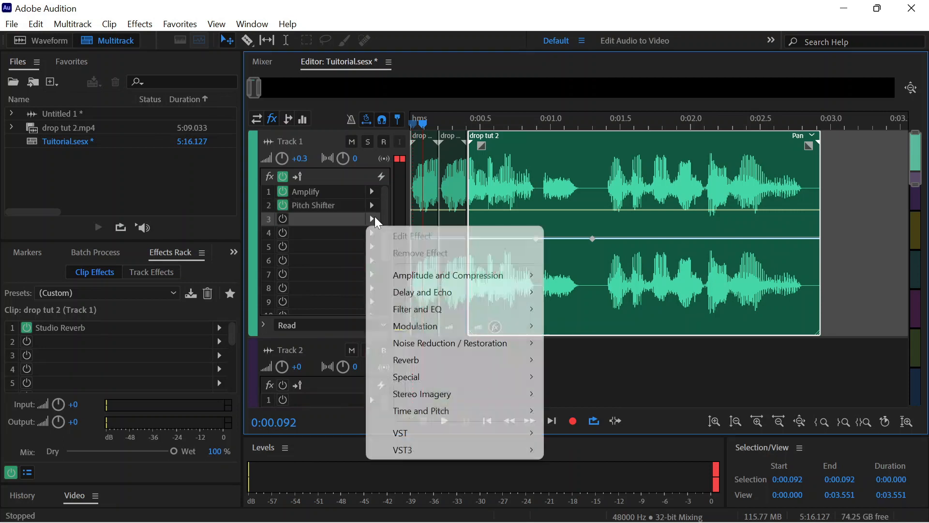
mouse_move(425, 292)
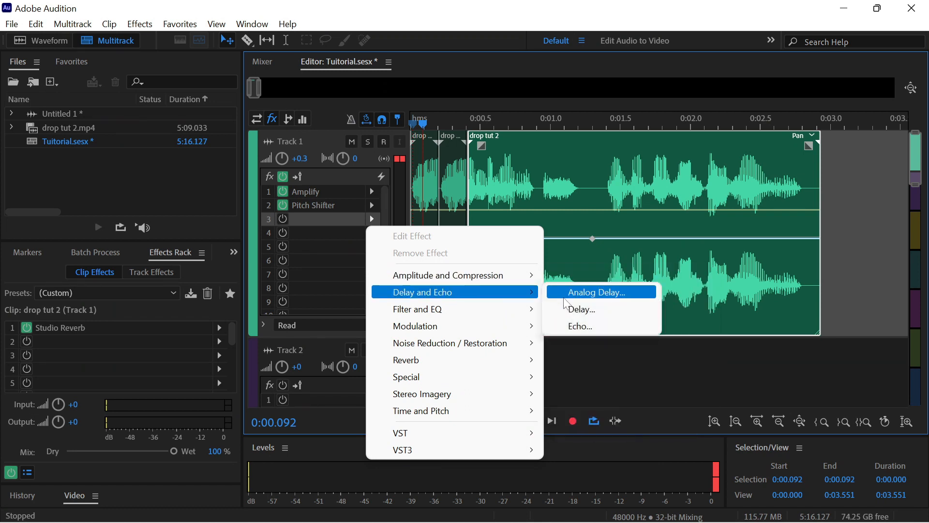
left_click(580, 325)
key("space")
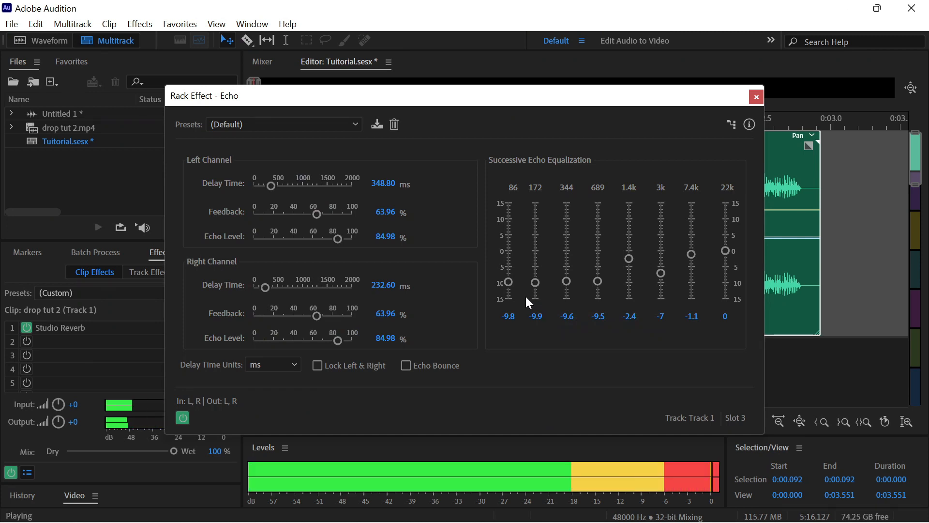
key("space")
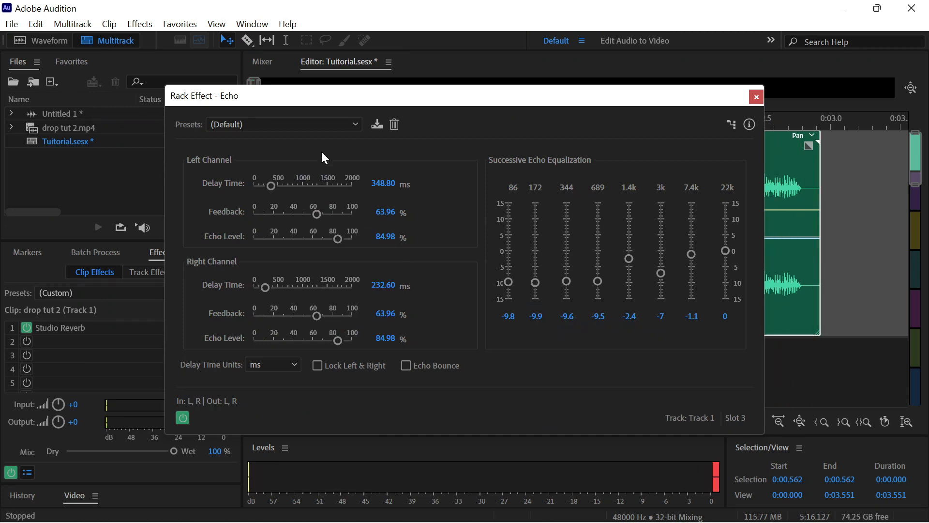
Apply the Delicate Whispers preset to Track 1's Echo effect
left_click(322, 133)
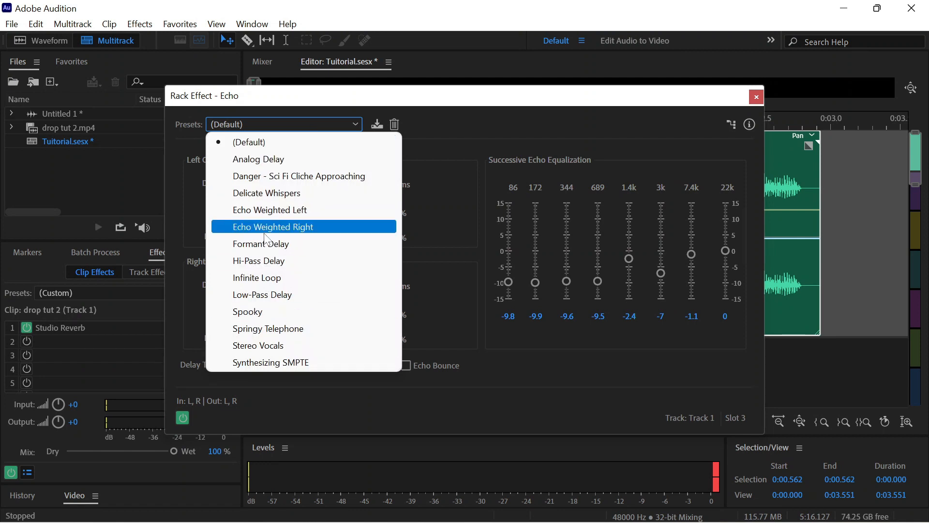
left_click(269, 196)
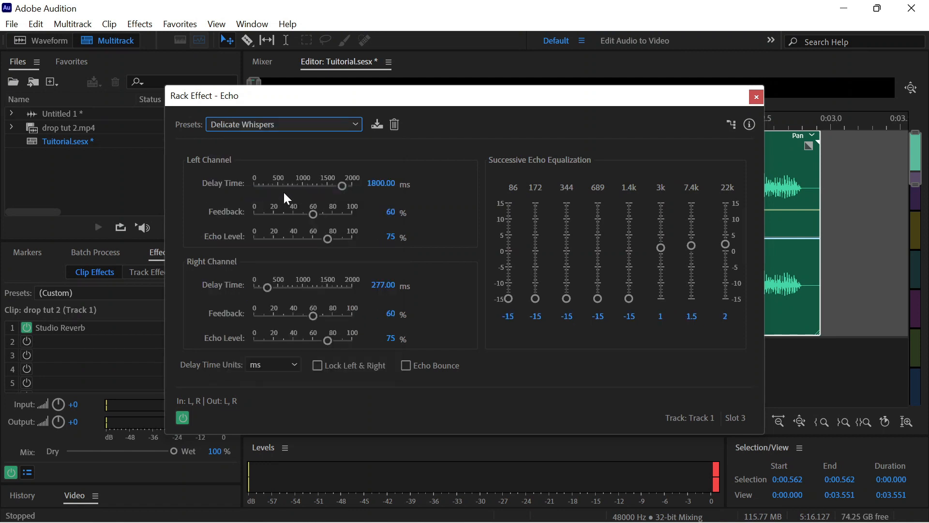
Preview the Delicate Whispers echo, close its settings, and switch off the Echo effect on Track 1
key("space")
left_click(756, 97)
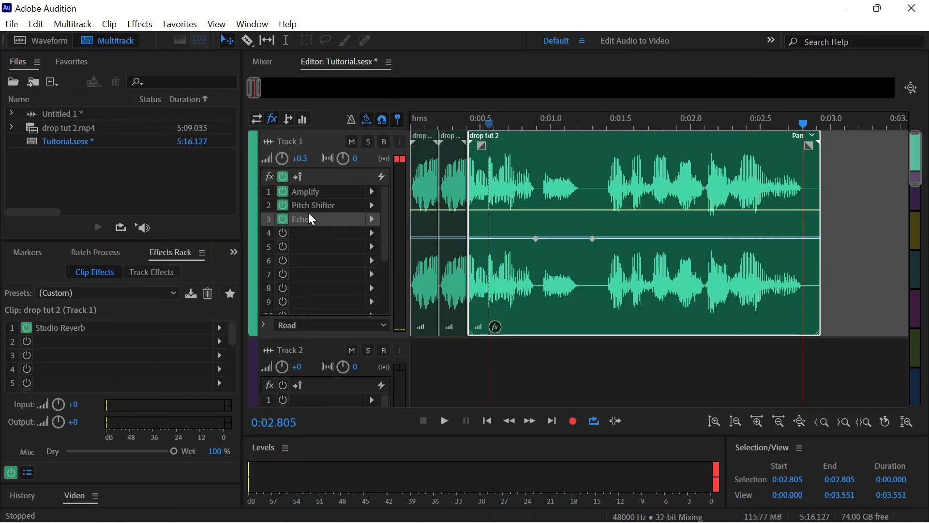
left_click(371, 220)
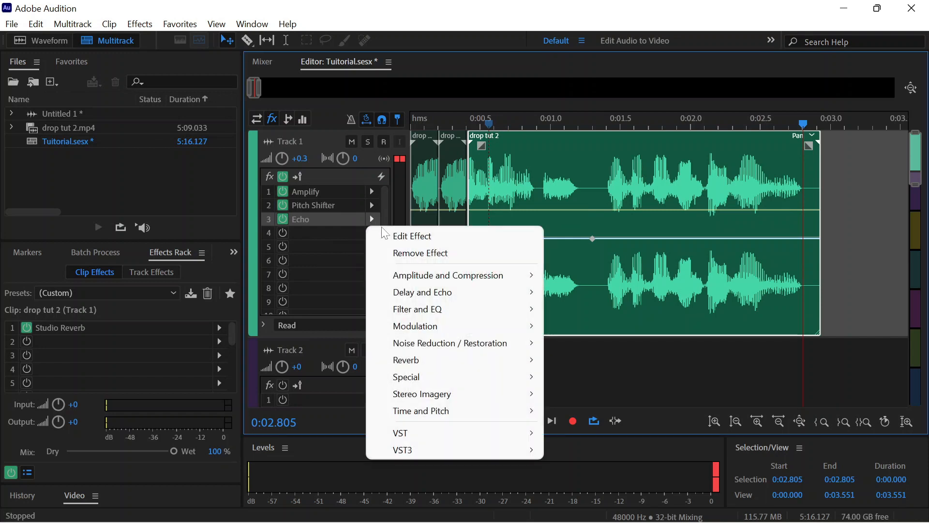
left_click(297, 218)
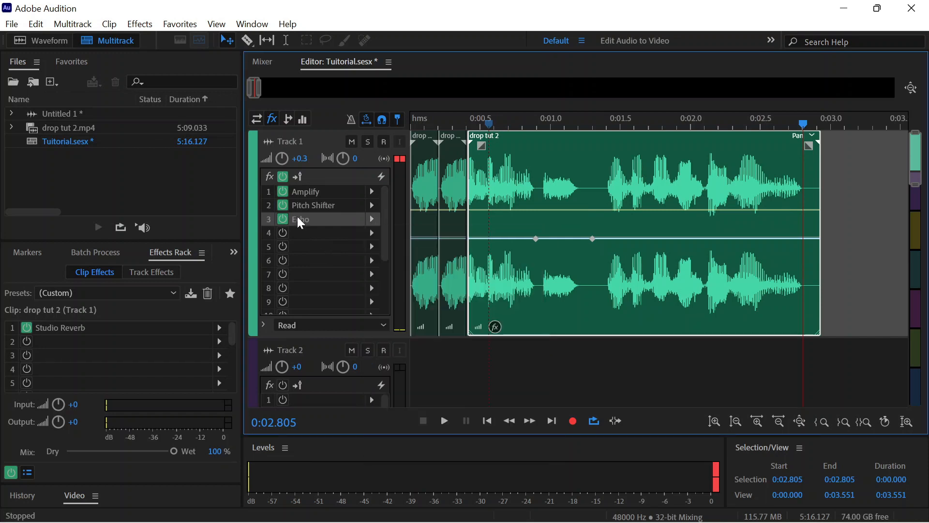
left_click(286, 217)
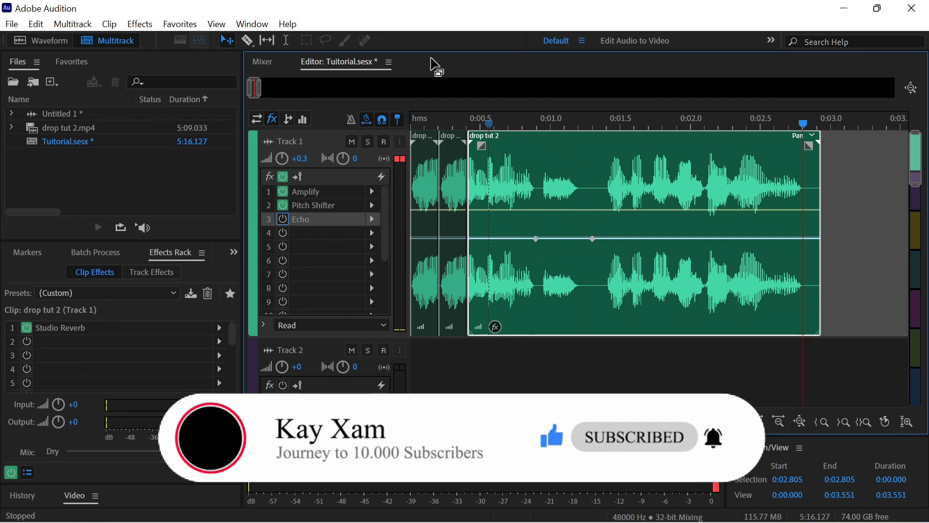
Split the long Track 1 clip in the silent gap at about 0:01.377 with the Razor tool
left_click(247, 40)
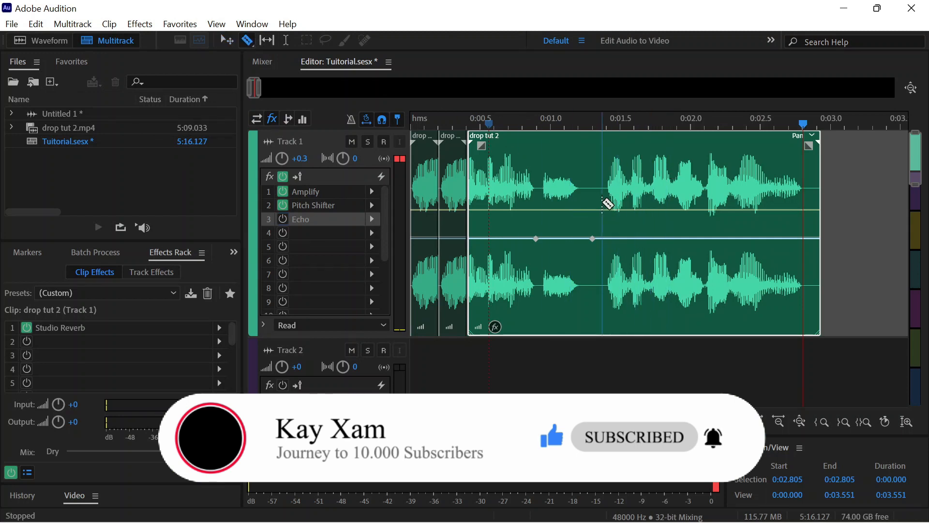
left_click(601, 201)
key("v")
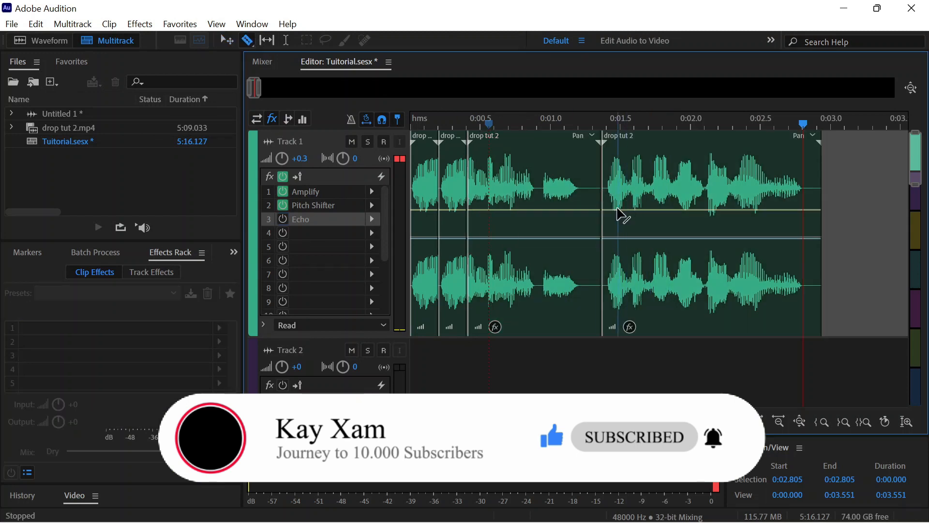
Copy the Track 1 clip after the split and paste it onto Track 2 with the playhead at 0:01.377
left_click(629, 225)
right_click(628, 225)
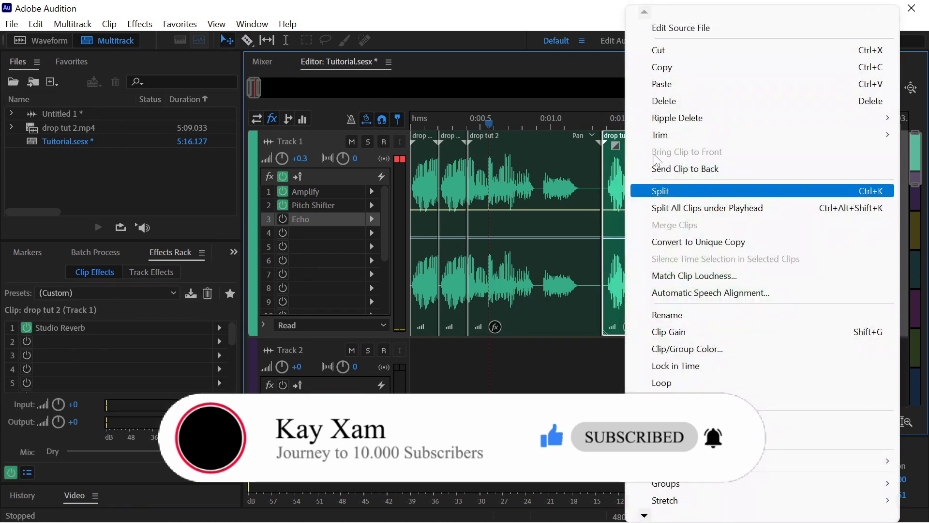
left_click(649, 66)
left_click(741, 360)
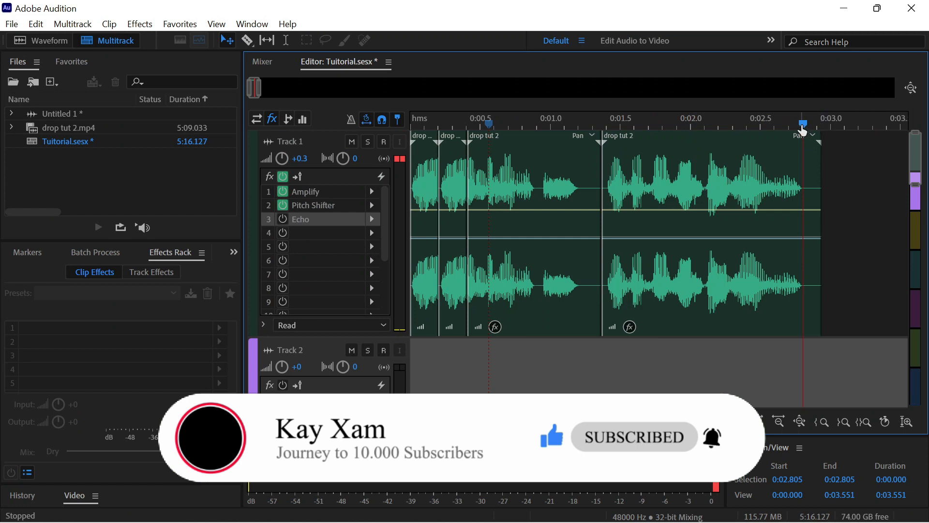
left_click(652, 169)
left_click(603, 190)
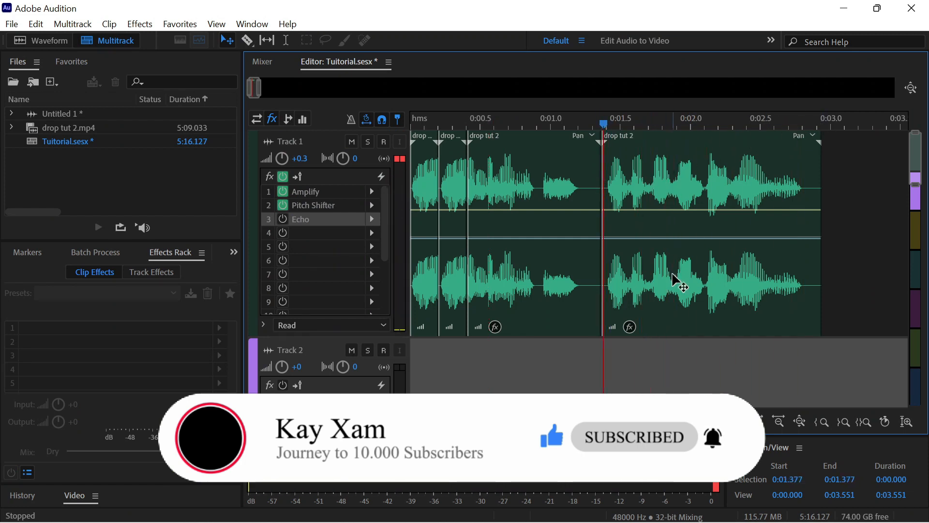
right_click(603, 363)
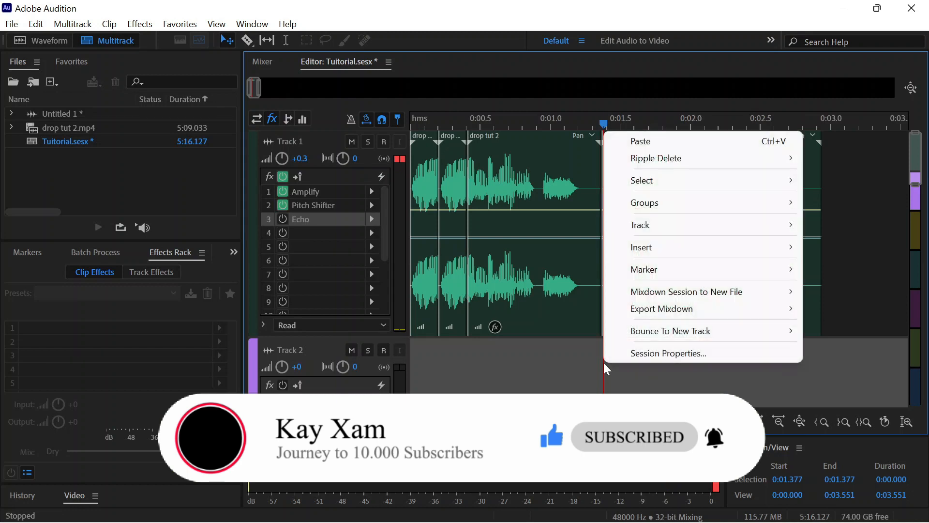
left_click(657, 142)
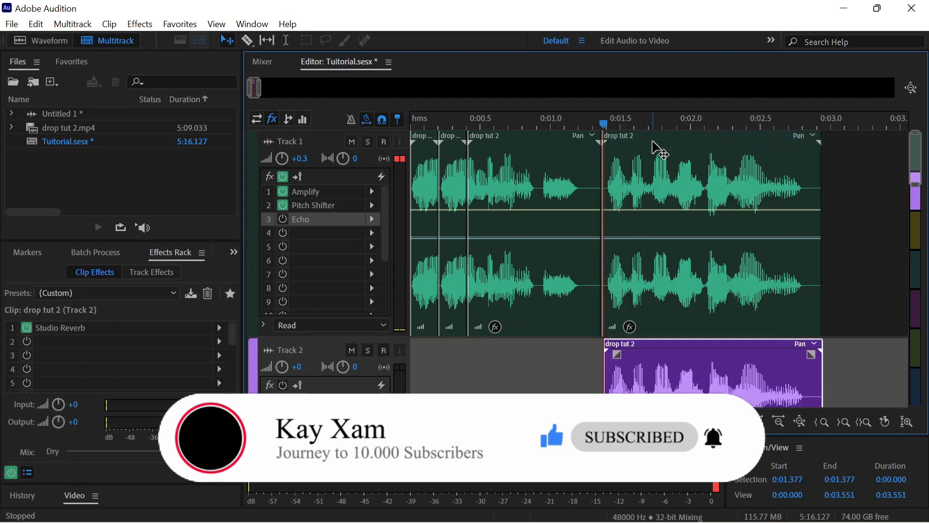
Move the last Track 1 clip later so it starts where the Track 2 clip ends
left_click_drag(720, 332, 914, 319)
scroll(865, 298, "down", 4)
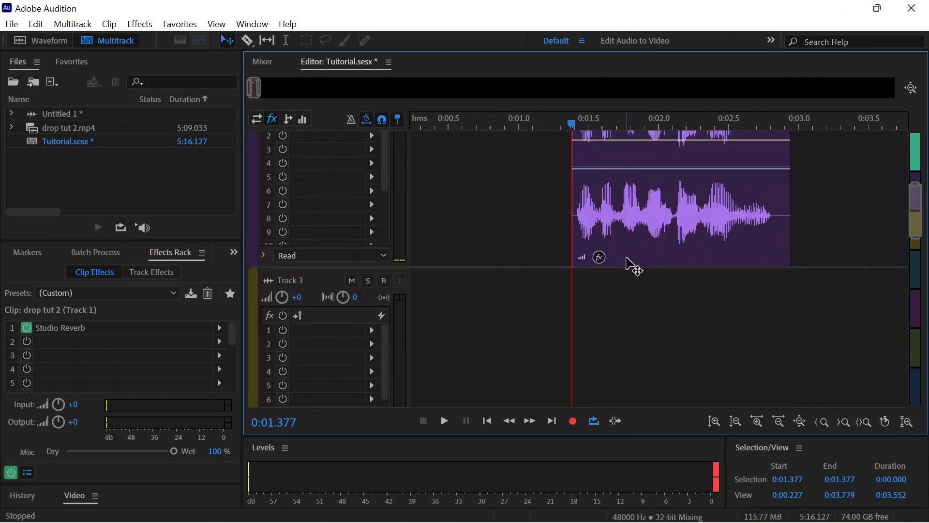
scroll(629, 266, "up", 4)
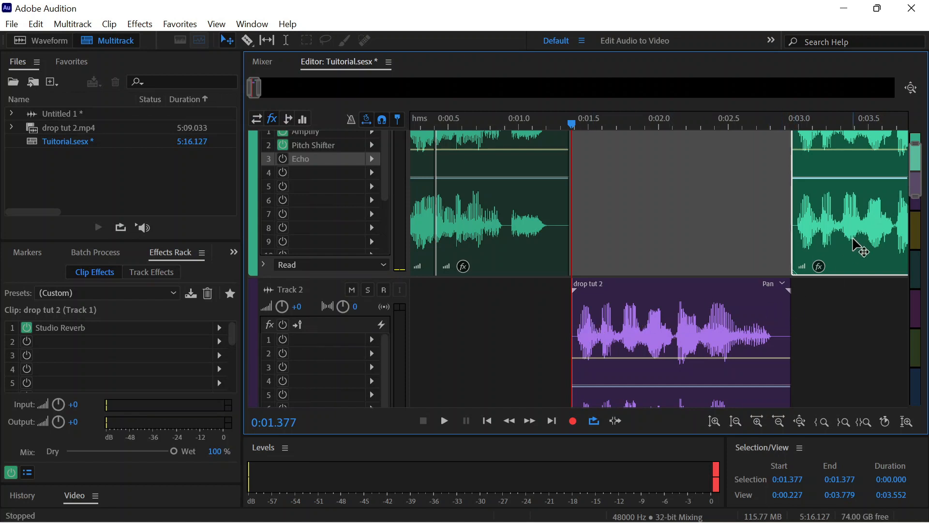
View the Track 2 clip in the waveform editor, return to the multitrack session, and delete that clip
double_click(723, 303)
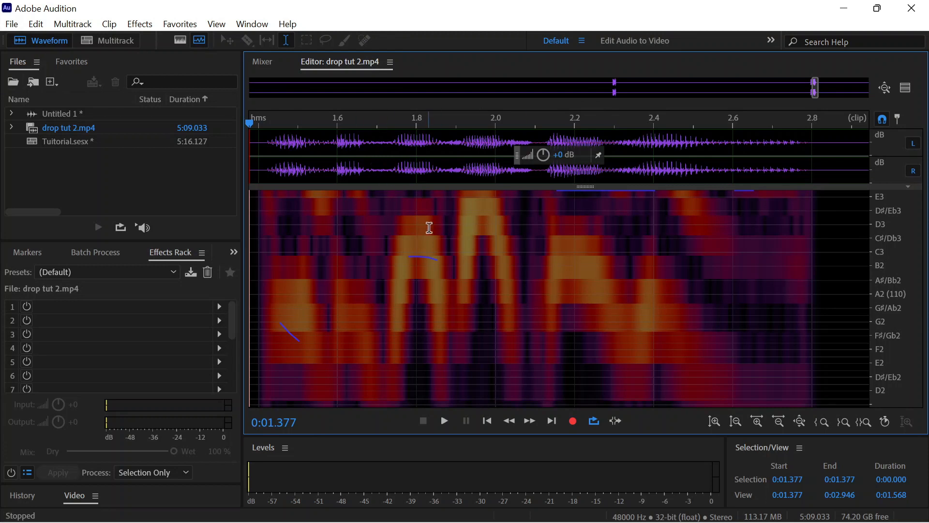
left_click(117, 40)
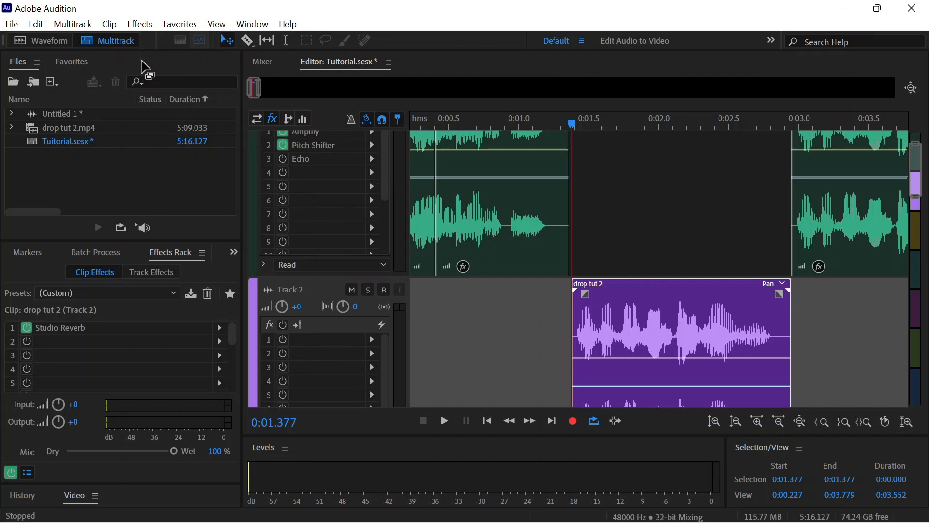
left_click(615, 289)
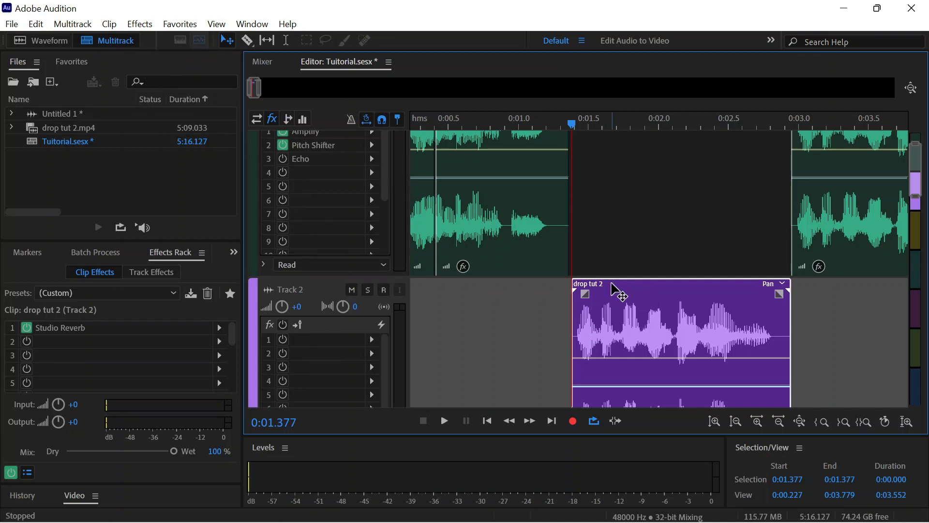
key("Delete")
Copy the two Track 1 clips before the gap to Track 2 at 0:01.377, and move Track 1's last clip to start where the copies end
left_click(532, 273)
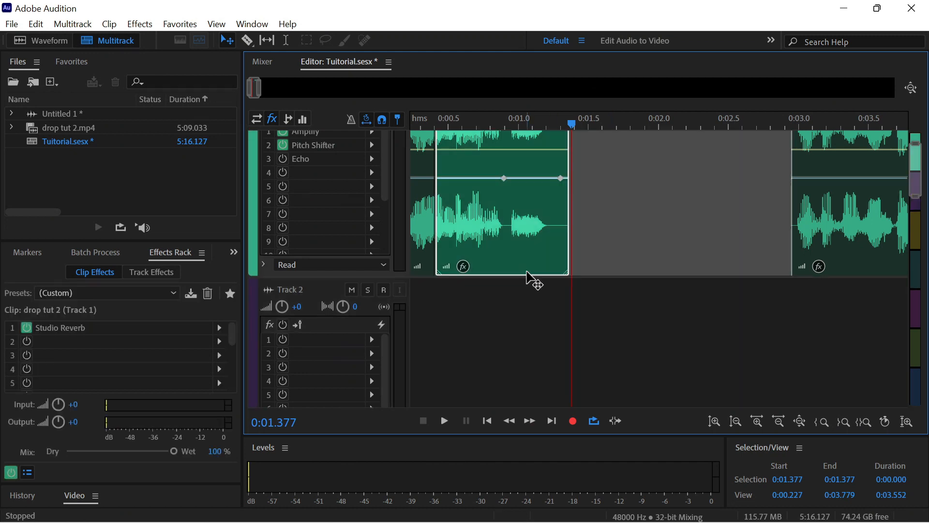
left_click(431, 262, "ctrl")
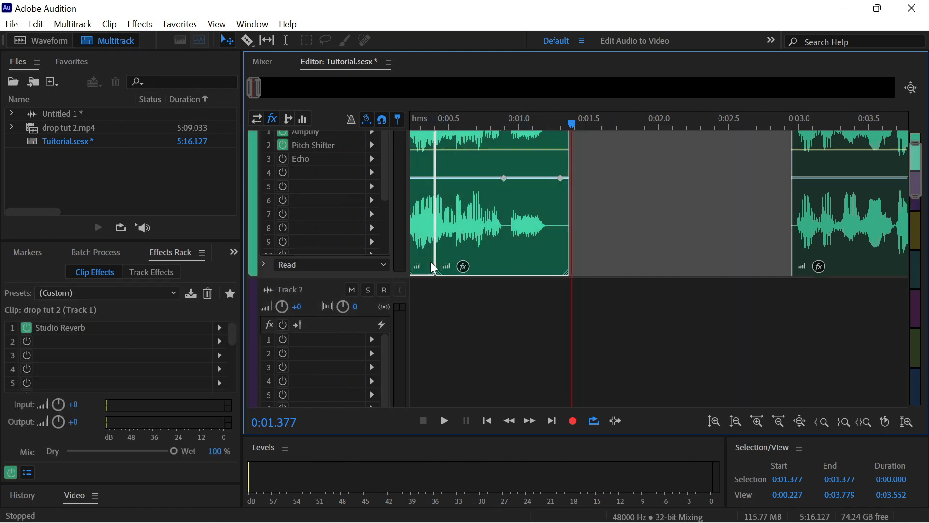
right_click(505, 252)
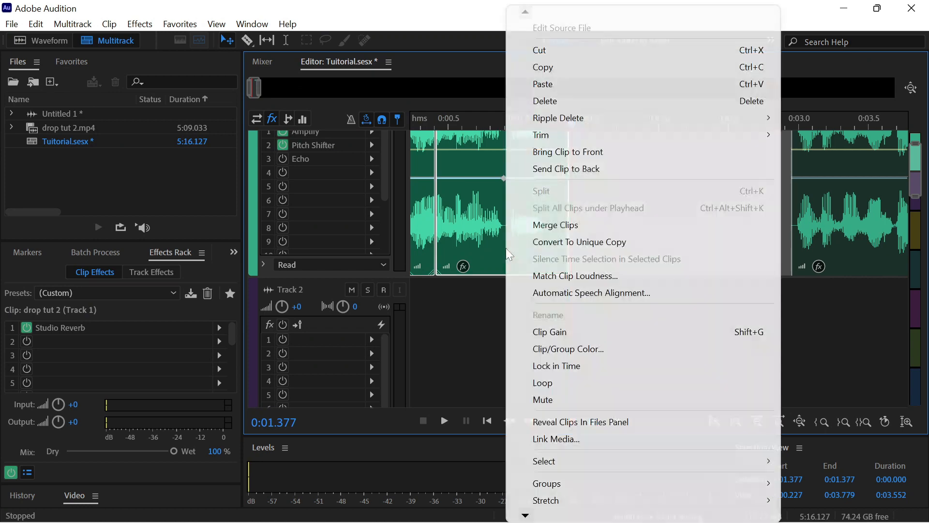
left_click(553, 70)
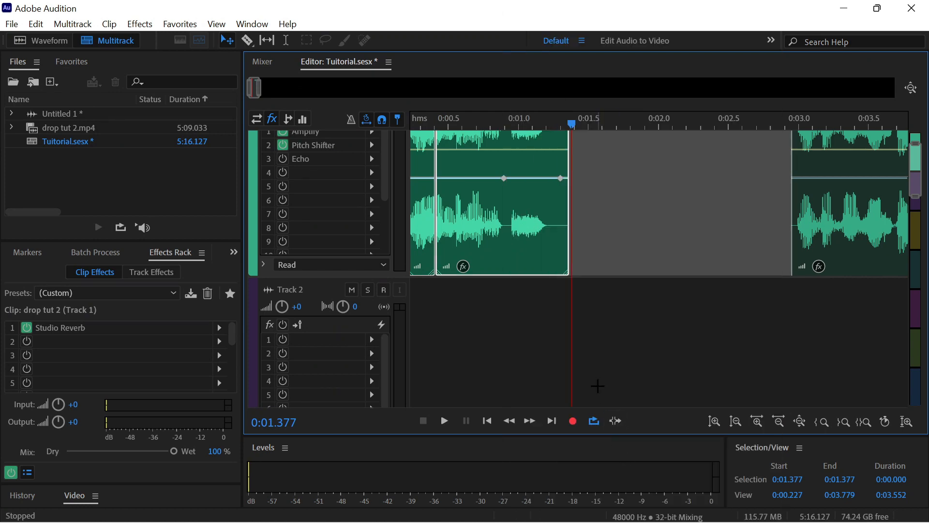
right_click(571, 350)
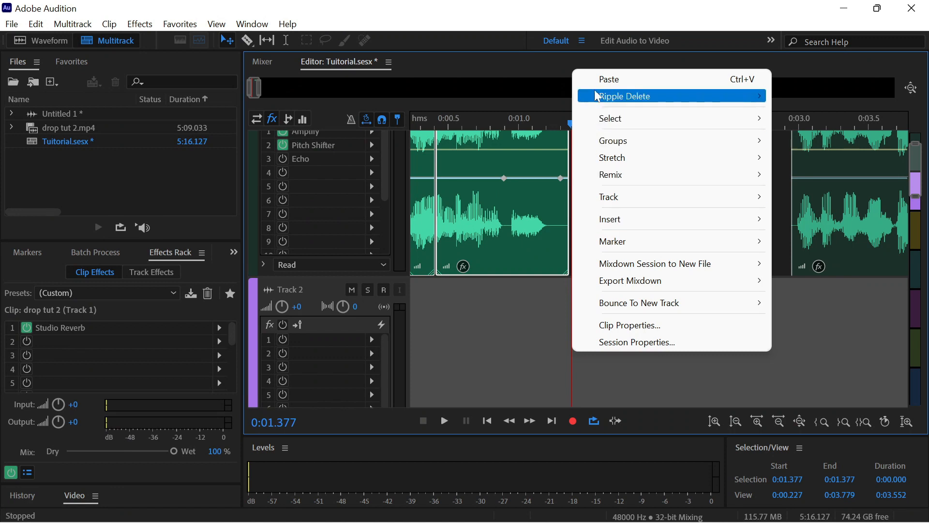
left_click(596, 80)
left_click_drag(861, 264, 804, 271)
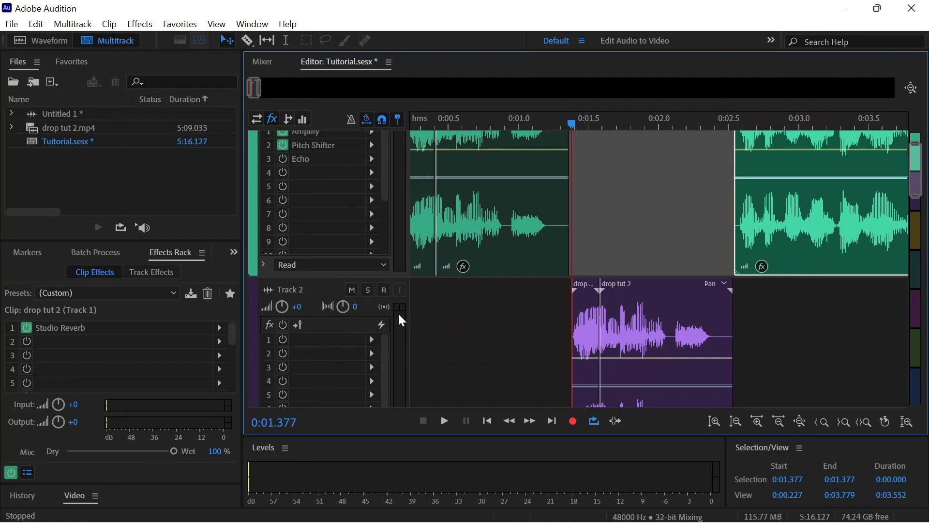
Add the Antares Auto-Key VST3 effect to Track 2's first effect slot
scroll(398, 319, "down", 2)
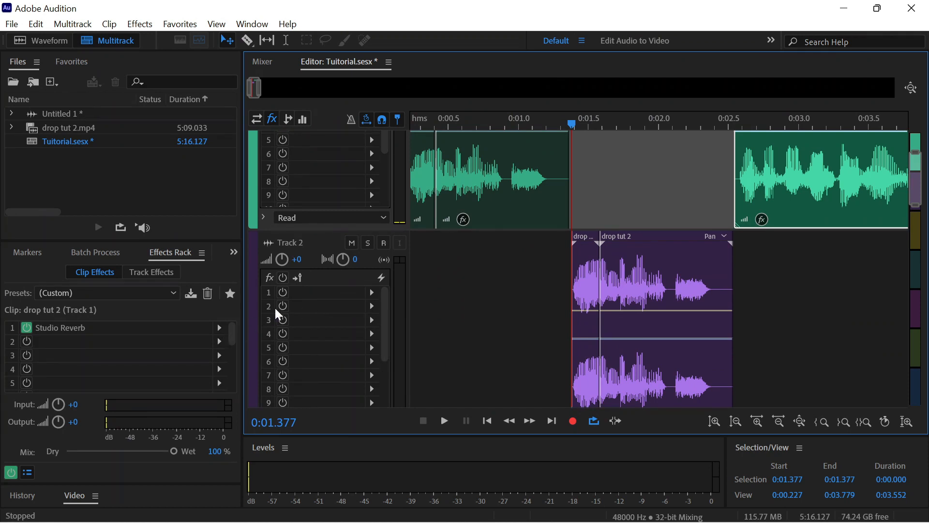
left_click(251, 317)
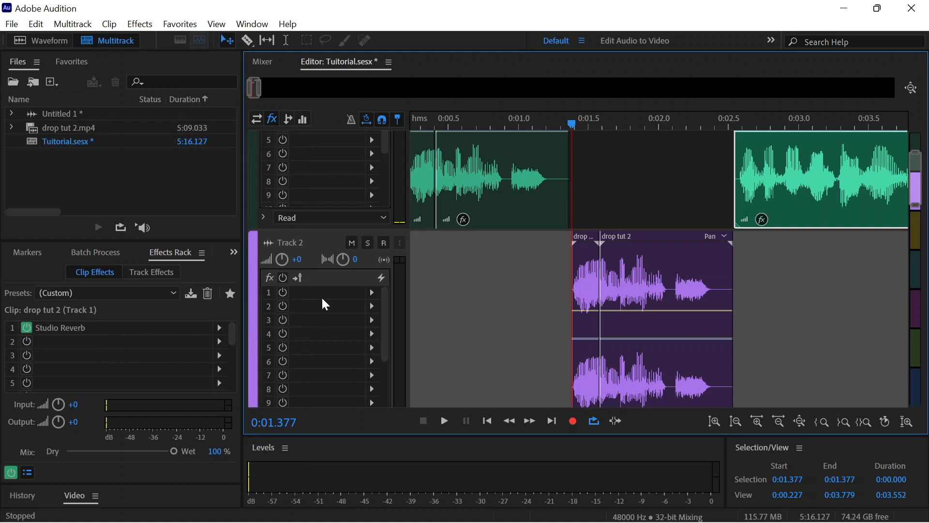
left_click(371, 299)
mouse_move(395, 276)
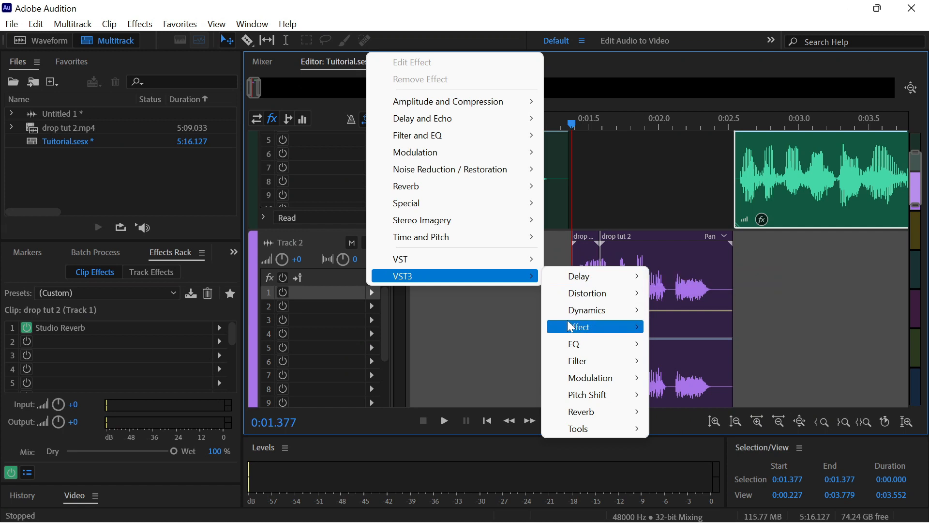
mouse_move(573, 329)
mouse_move(671, 330)
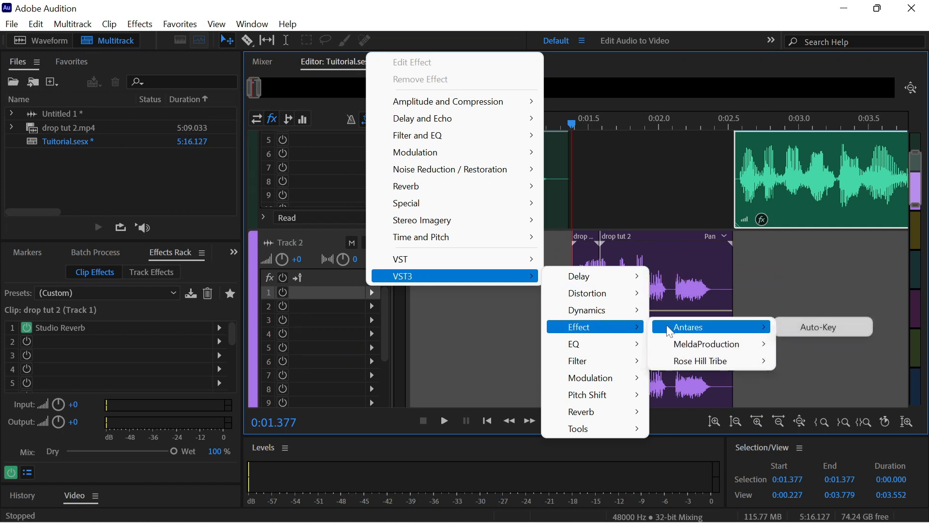
left_click(796, 324)
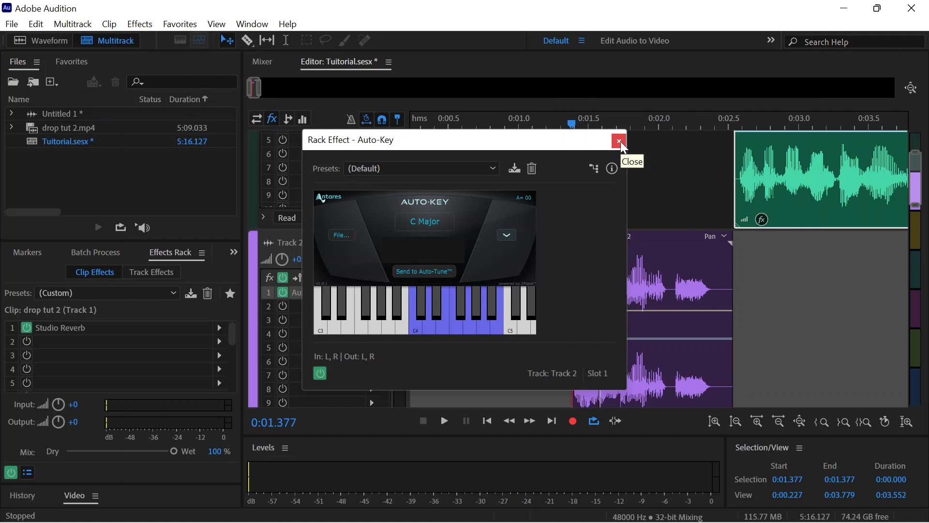
Play the Track 2 voice line through Auto-Key to detect its key, and close the effect window
key("space")
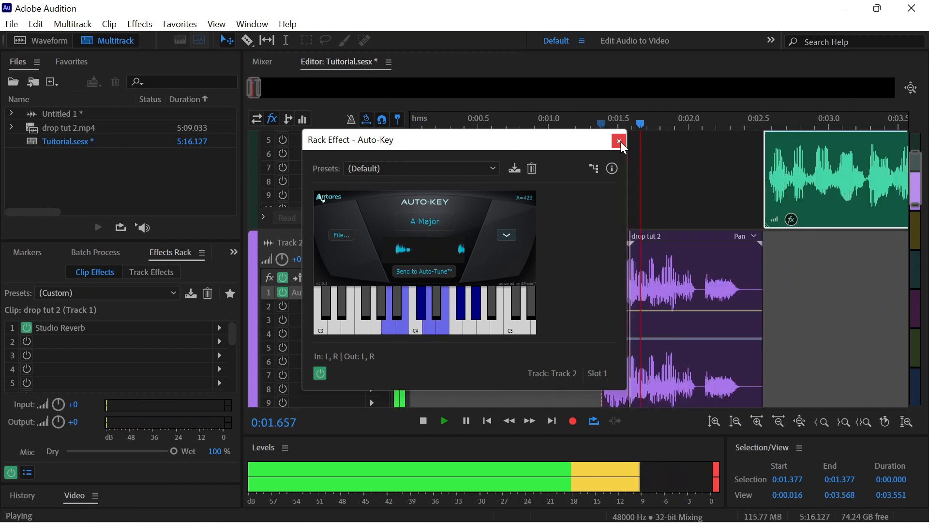
key("space")
left_click(620, 141)
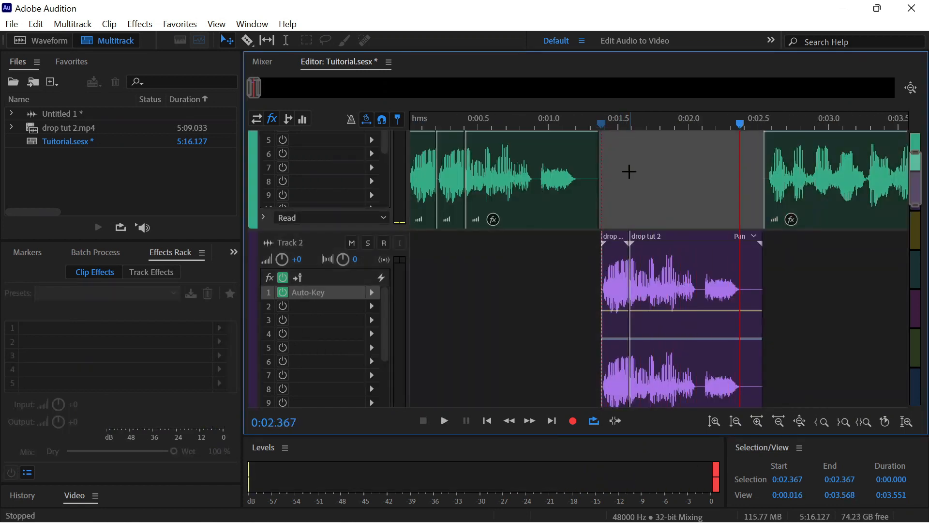
Replace Auto-Key in Track 2's first effect slot with the Antares Auto-Tune EFX VST effect
left_click(376, 290)
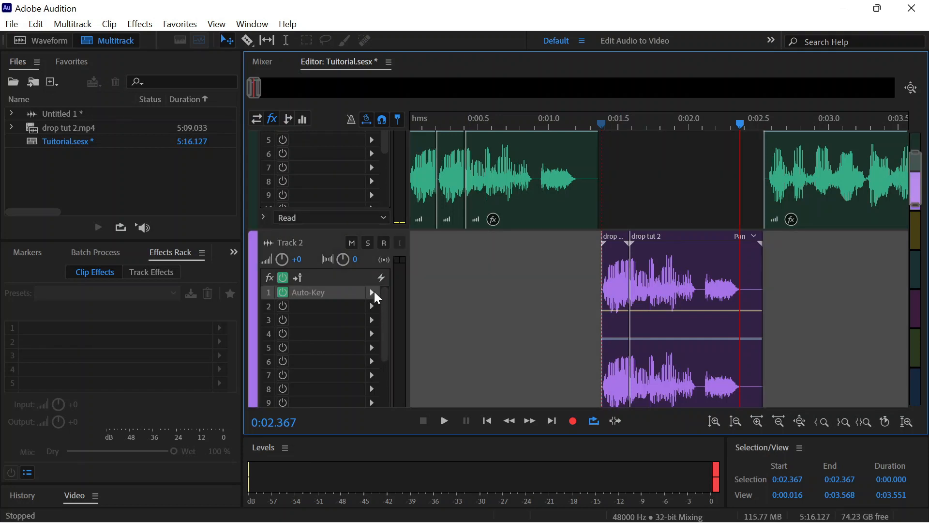
left_click(374, 292)
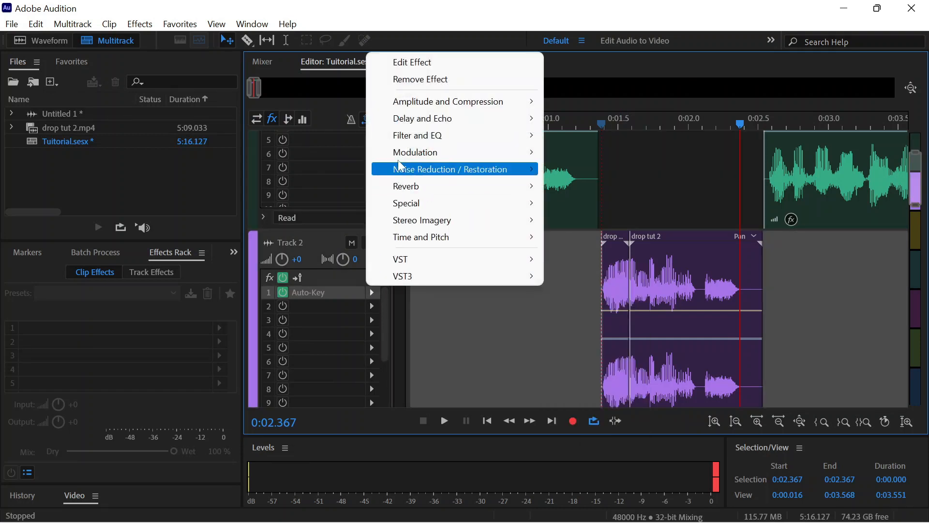
mouse_move(412, 134)
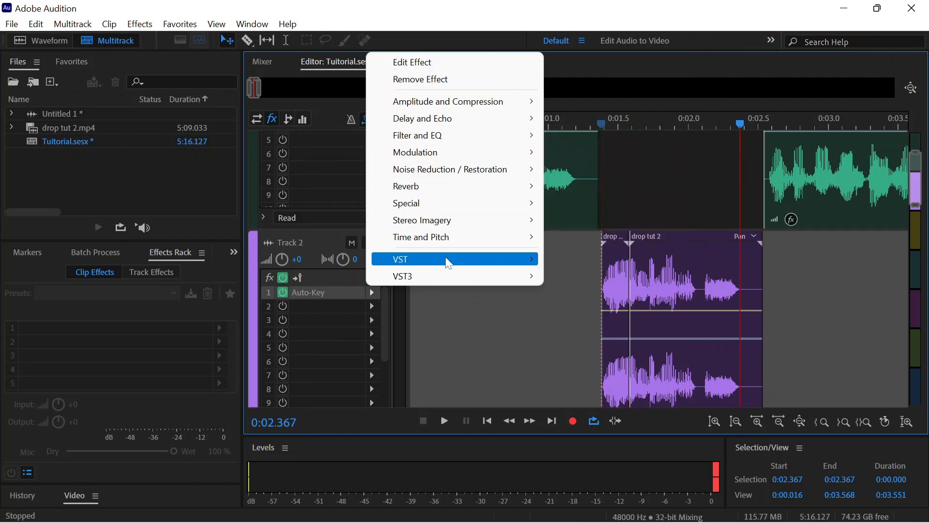
mouse_move(449, 262)
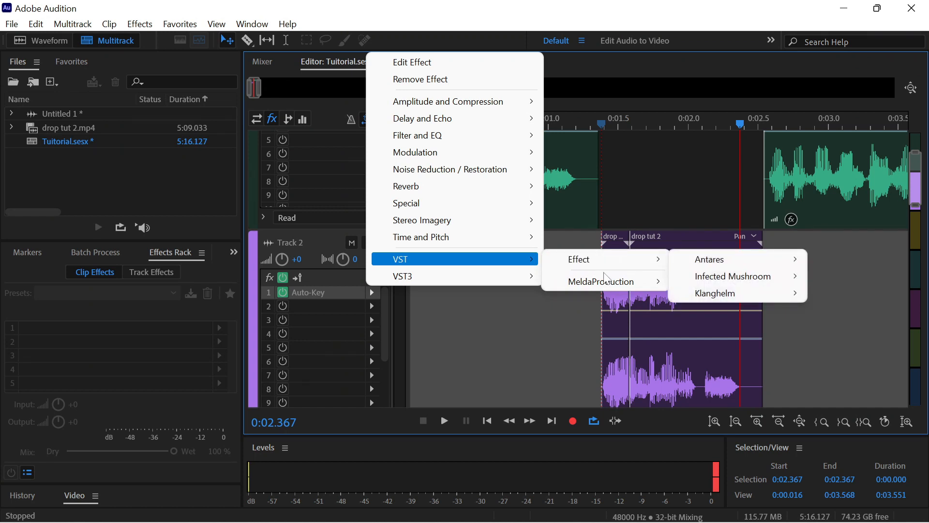
mouse_move(660, 257)
mouse_move(692, 259)
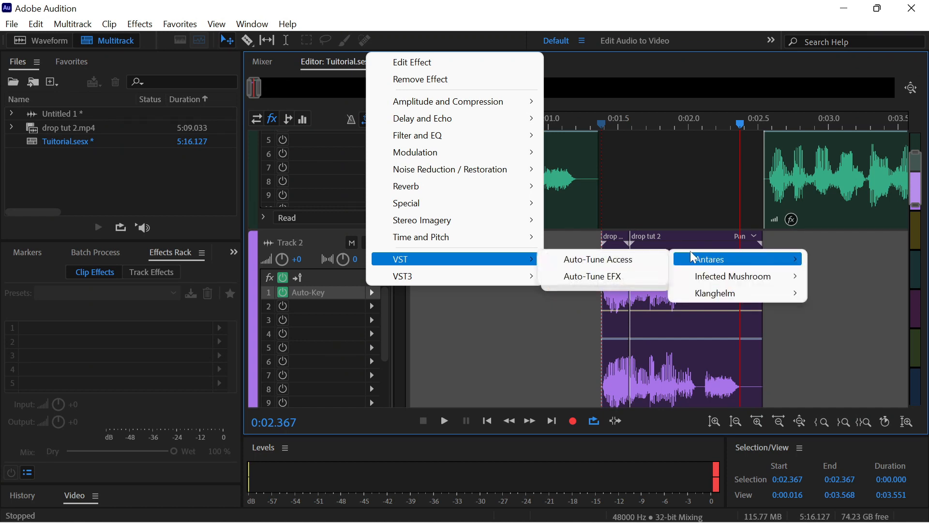
left_click(612, 273)
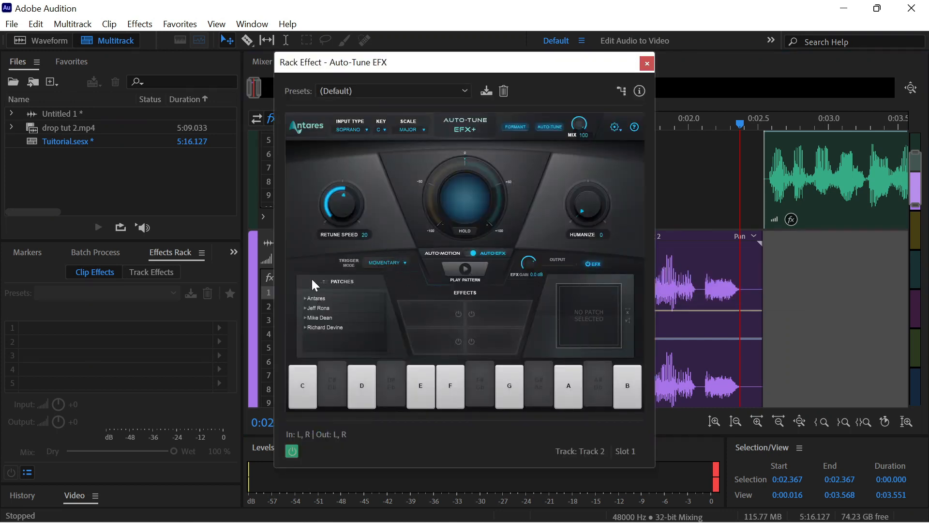
Load the Jeff Rona Breath Lead patch in Auto-Tune EFX, audition it on Track 2's voice line, and close the effect window
left_click(305, 308)
left_click(331, 336)
key("space")
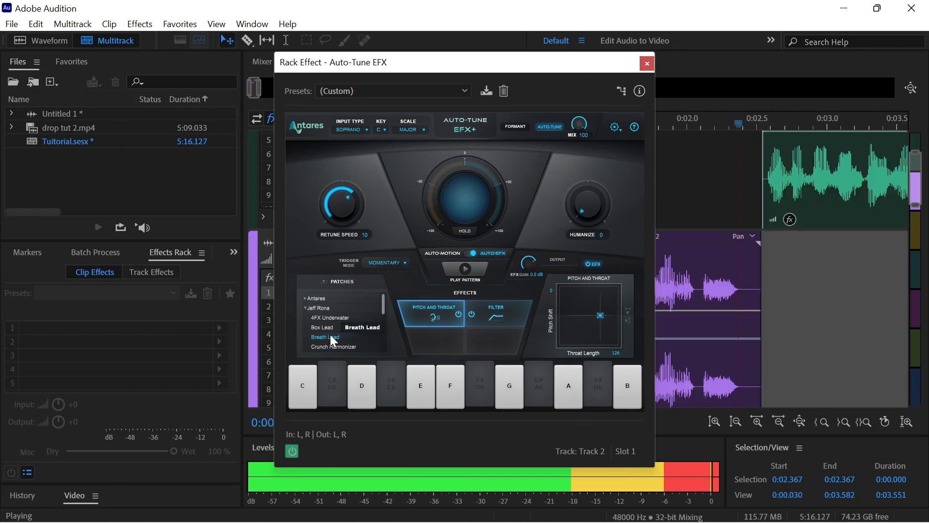
key("space")
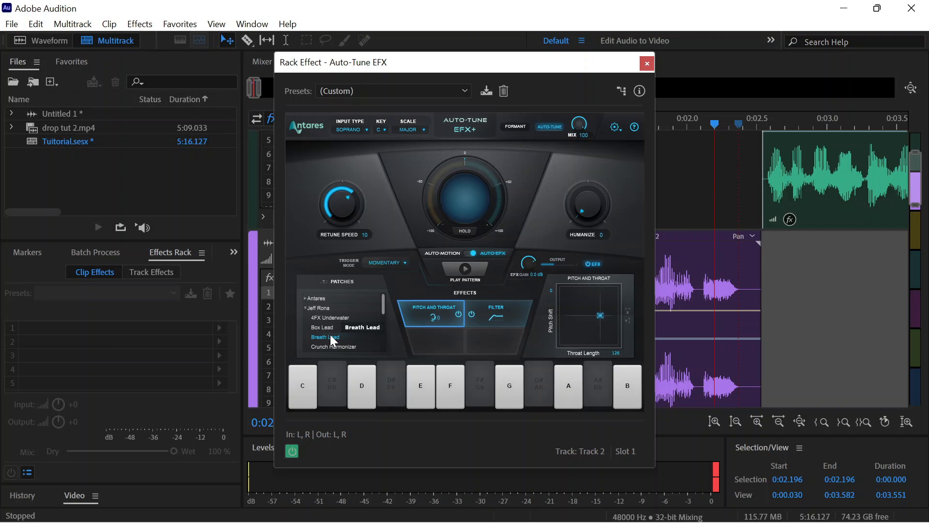
left_click(647, 64)
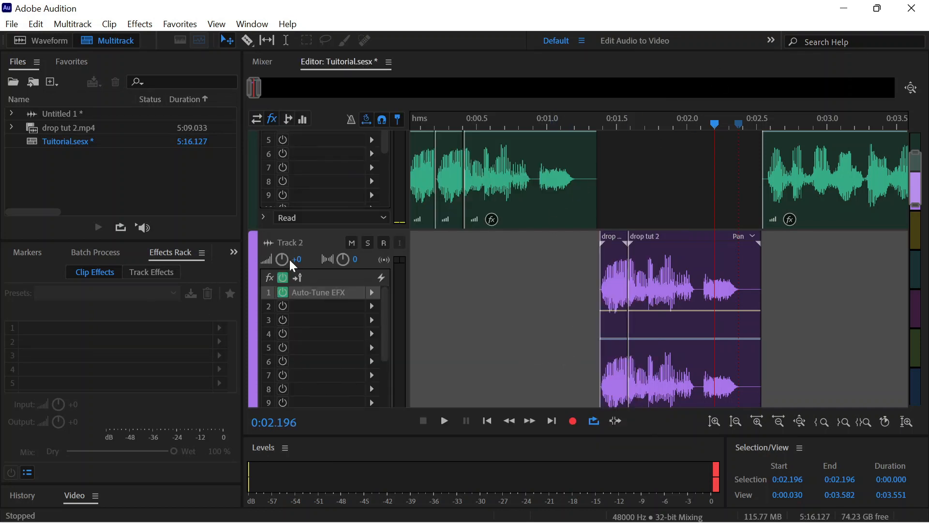
Raise Track 2's volume to +15 and play the session from 0:00.507 to check the level
left_click_drag(288, 260, 315, 221)
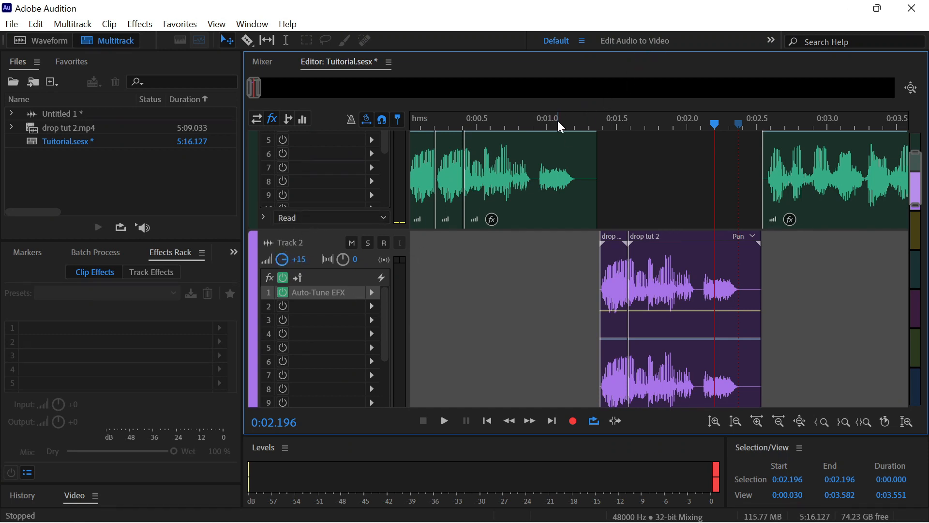
left_click(478, 120)
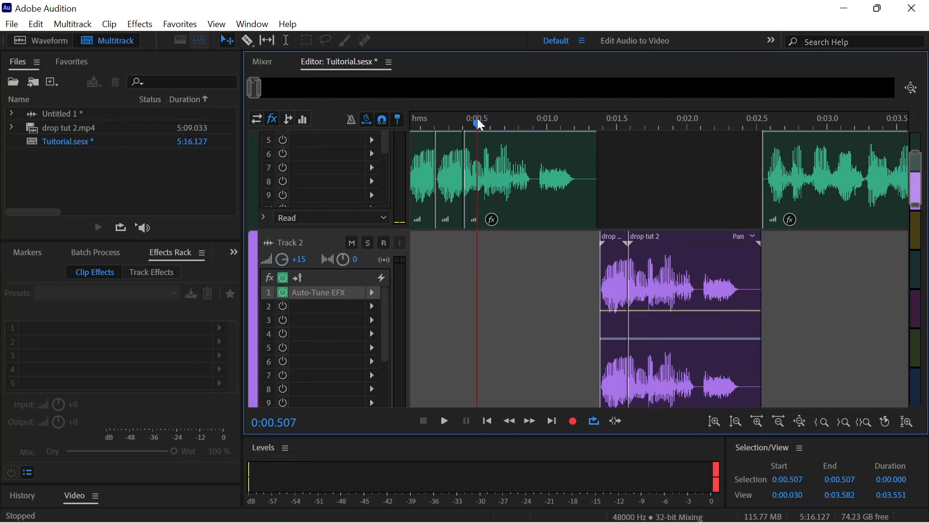
key("space")
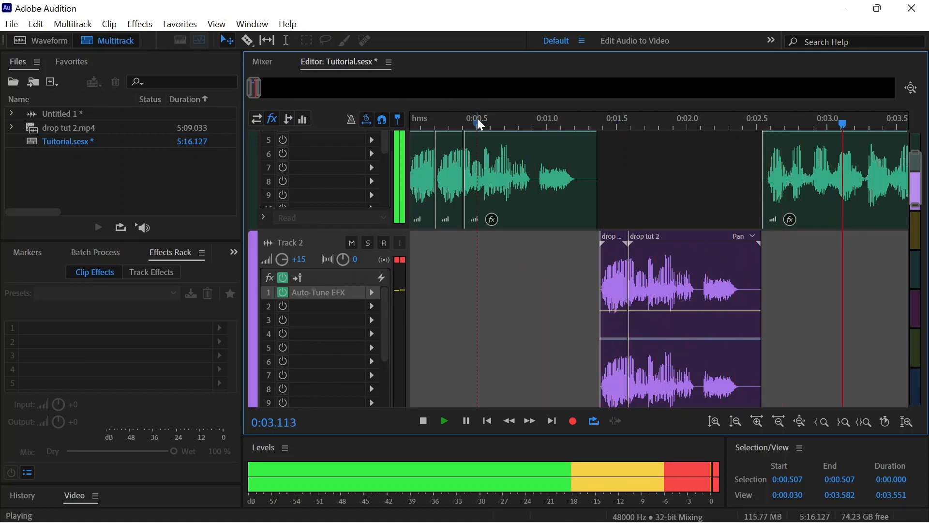
key("space")
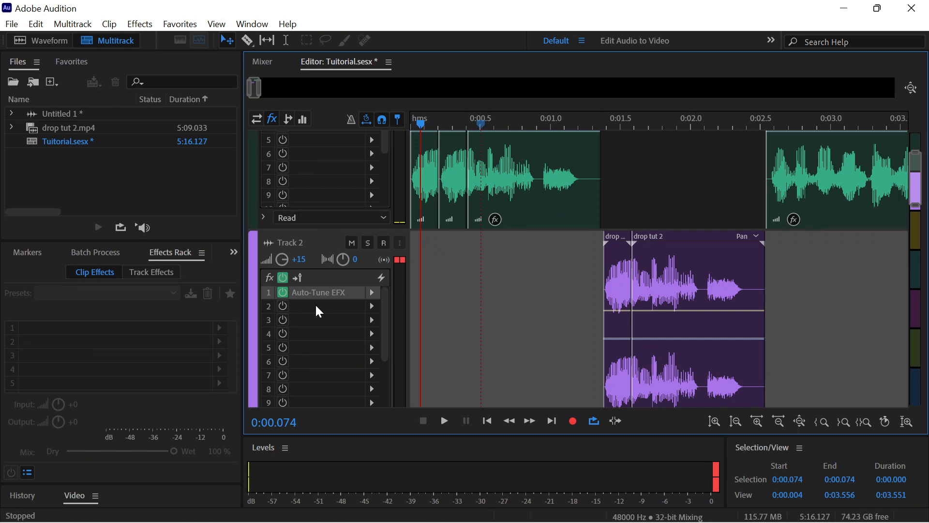
Add the Echo effect with its default preset to Track 2's second effect slot, audition it, and close the effect window
left_click(372, 307)
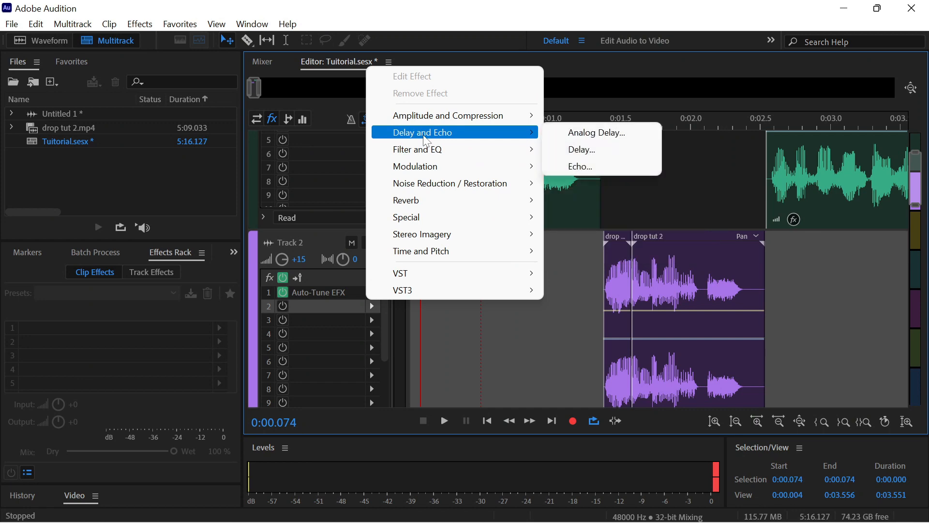
left_click(576, 165)
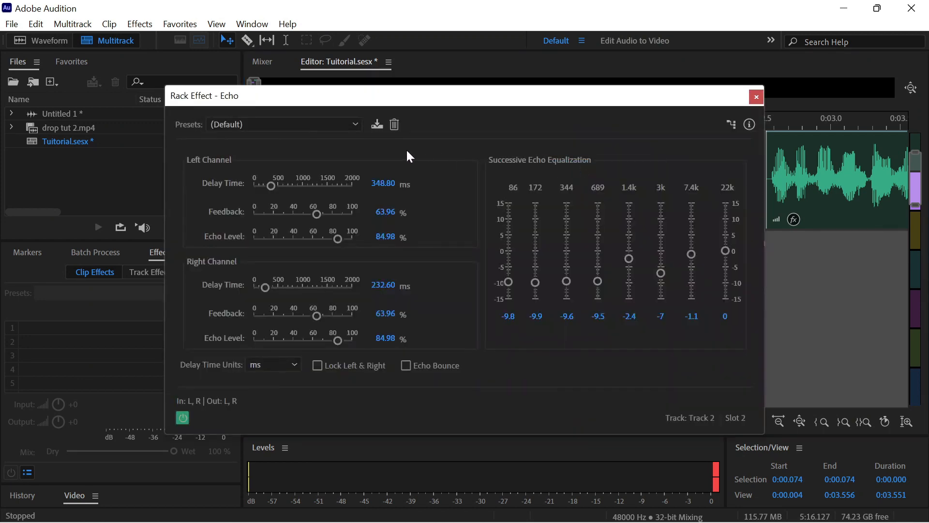
left_click(338, 126)
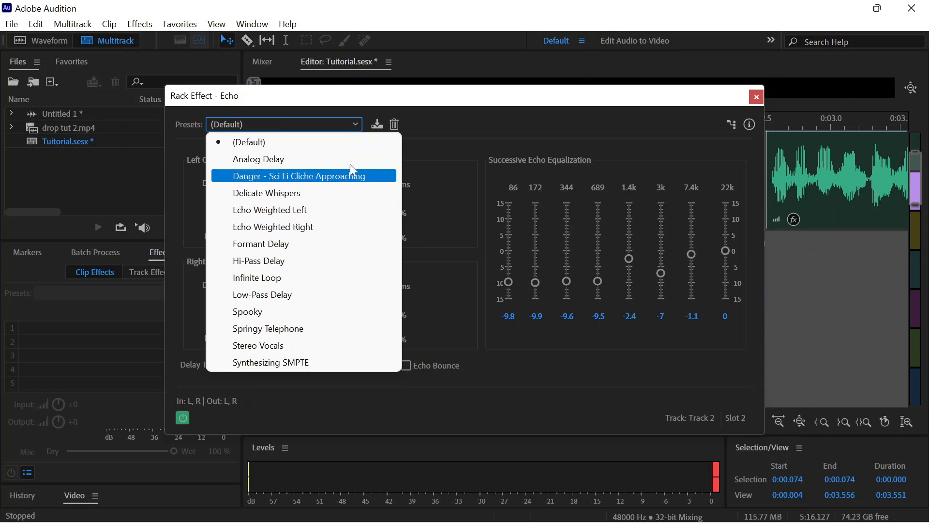
left_click(473, 101)
key("space")
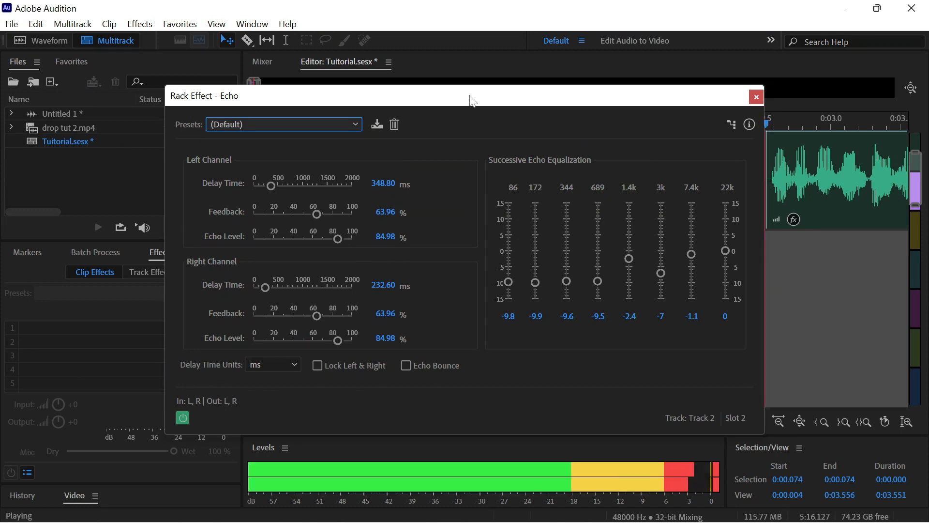
key("space")
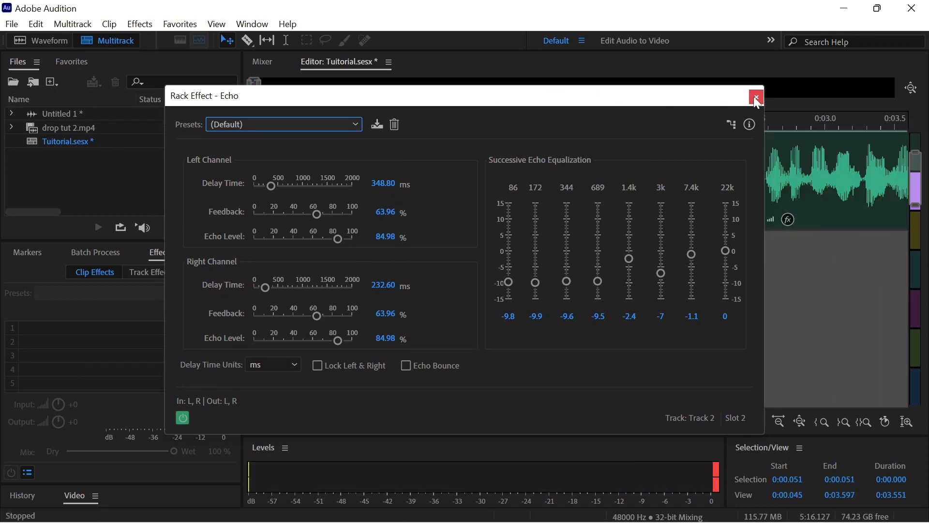
left_click(756, 97)
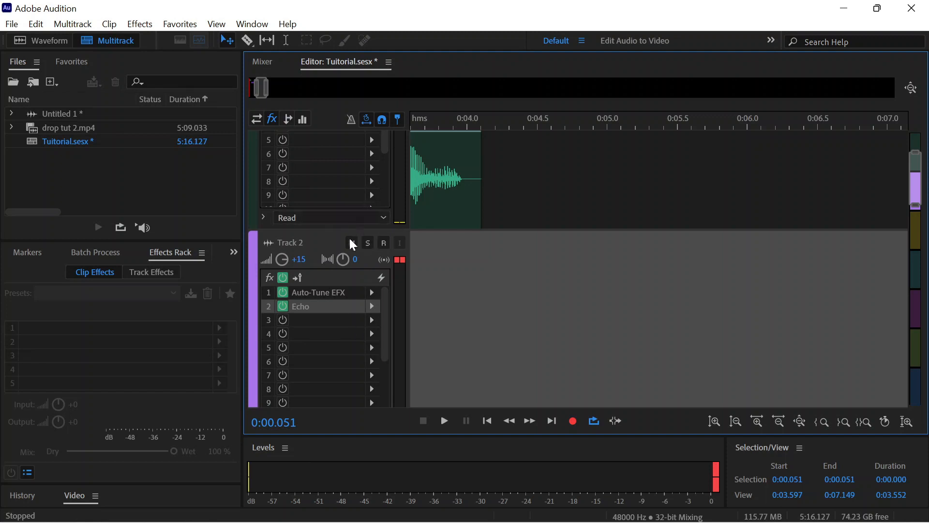
Add a Pitch Shifter set to 12 semi-tones to Track 1's sixth effect slot, and switch that effect off
left_click(386, 151)
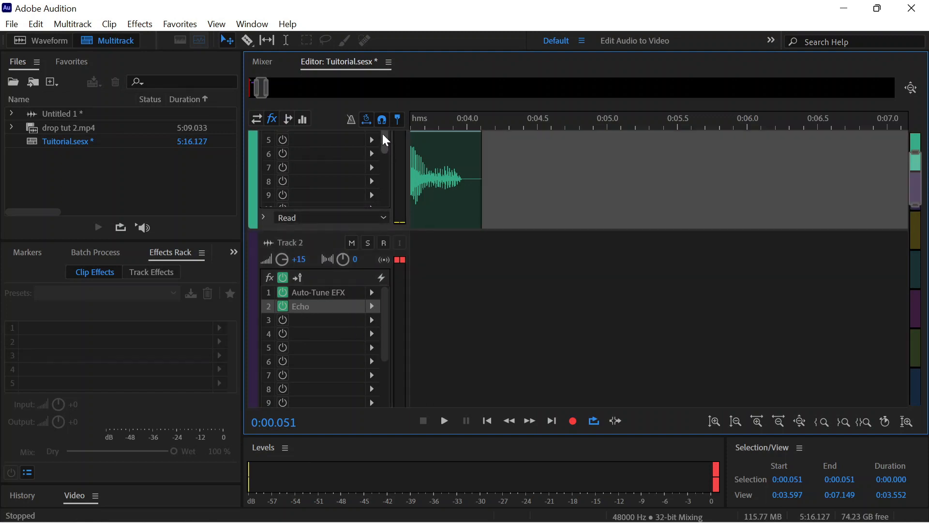
left_click(372, 154)
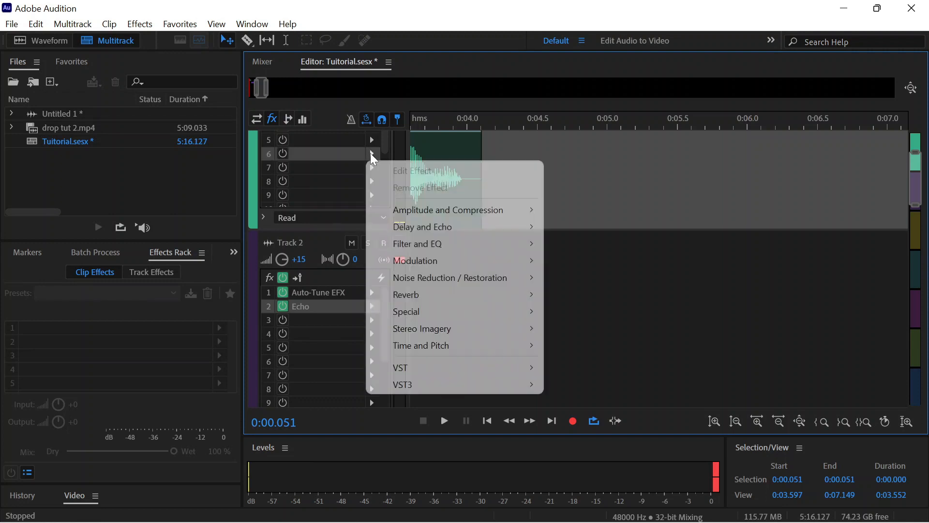
mouse_move(387, 209)
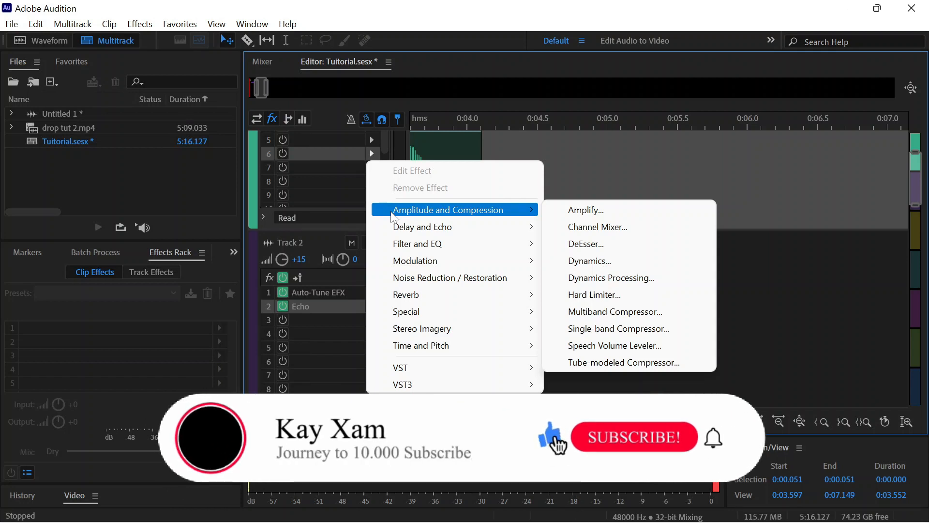
mouse_move(429, 357)
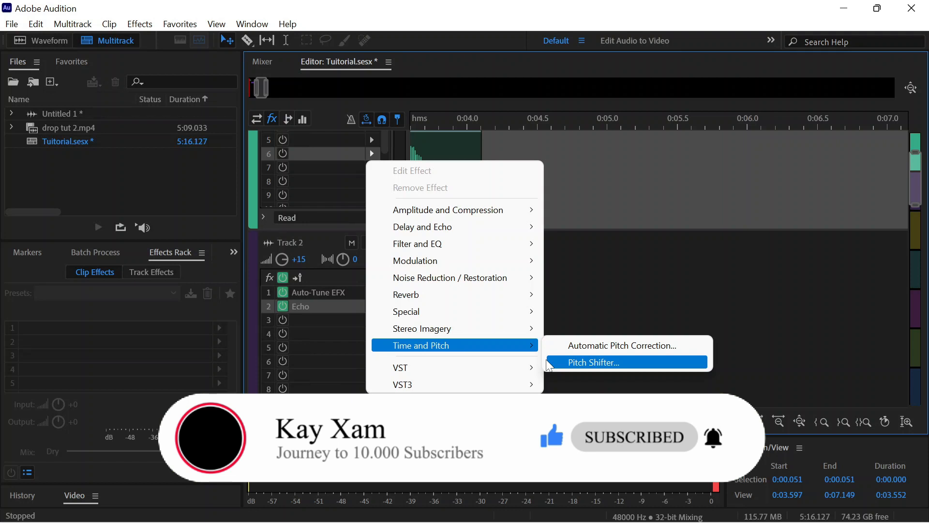
left_click(571, 360)
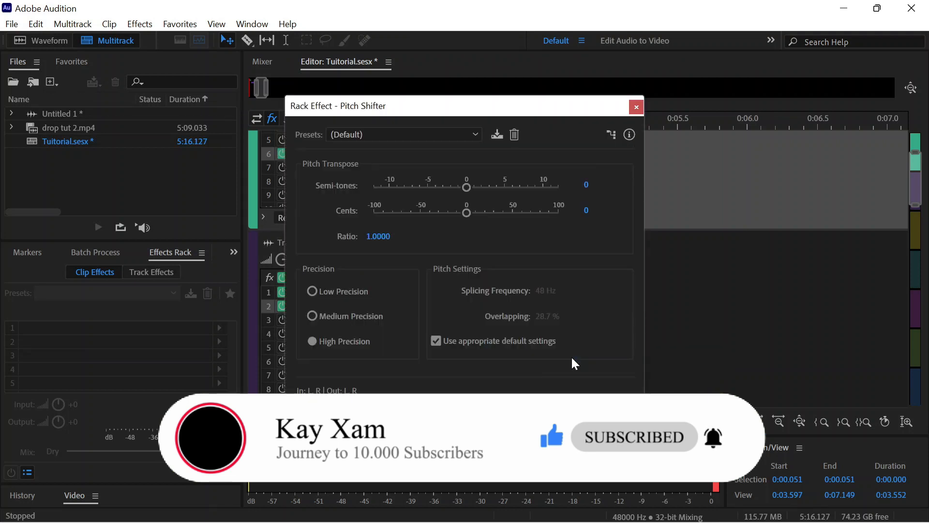
left_click_drag(586, 185, 534, 187)
left_click_drag(544, 187, 605, 197)
left_click(583, 184)
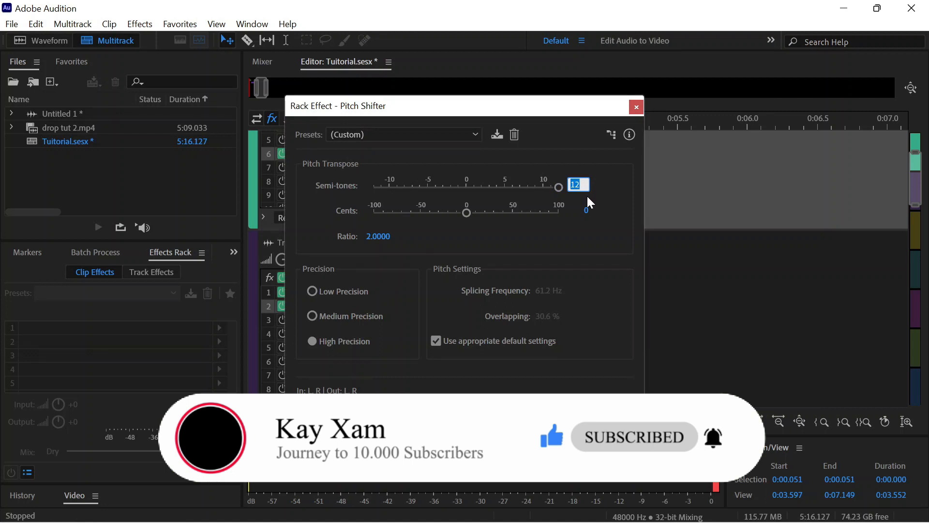
left_click(637, 106)
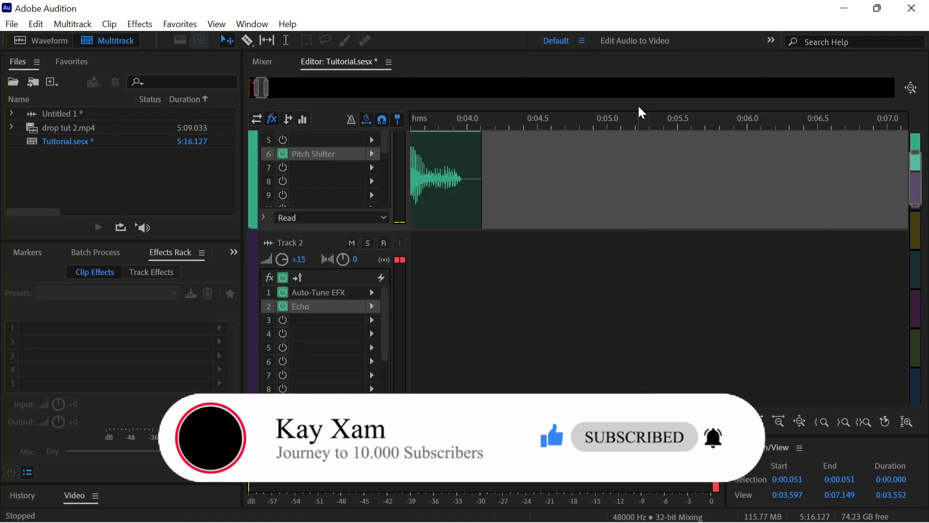
left_click(283, 154)
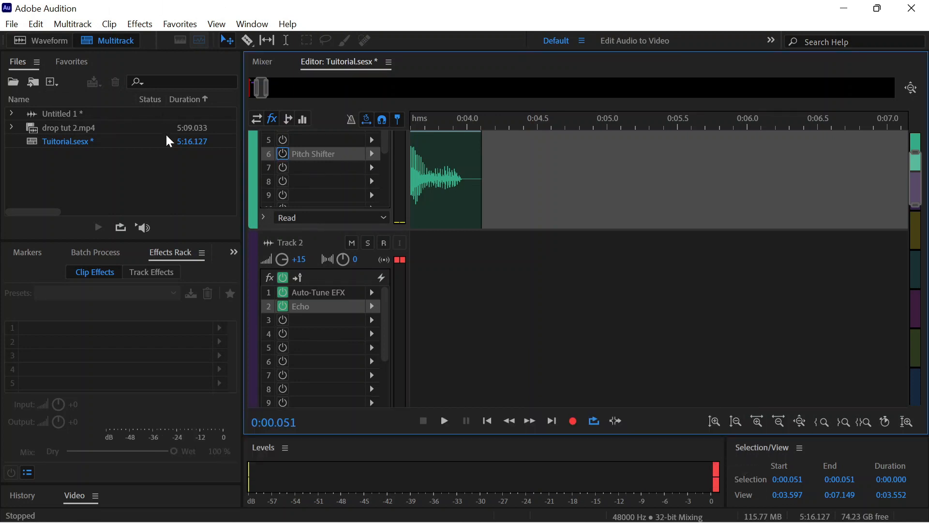
Start a file import into the session and browse to the Lossless Files (F:) drive
scroll(363, 273, "down", 1)
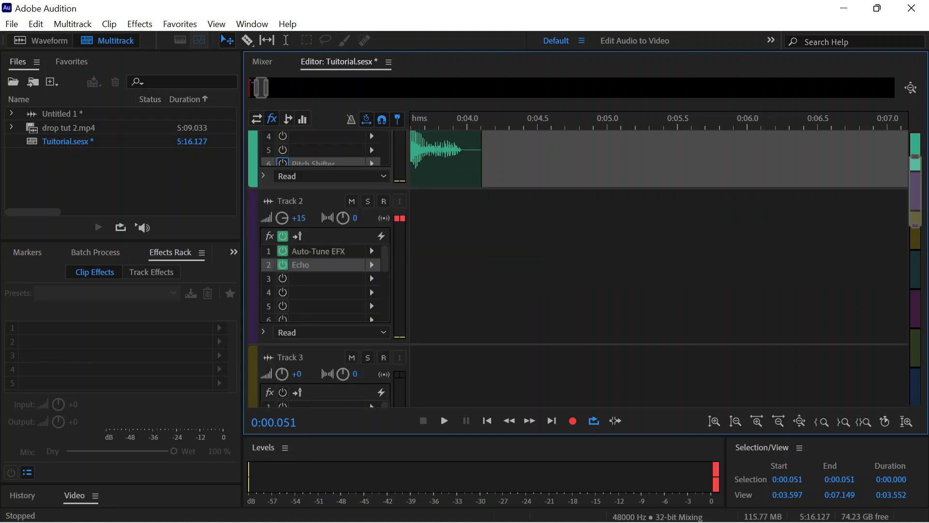
left_click_drag(914, 167, 914, 208)
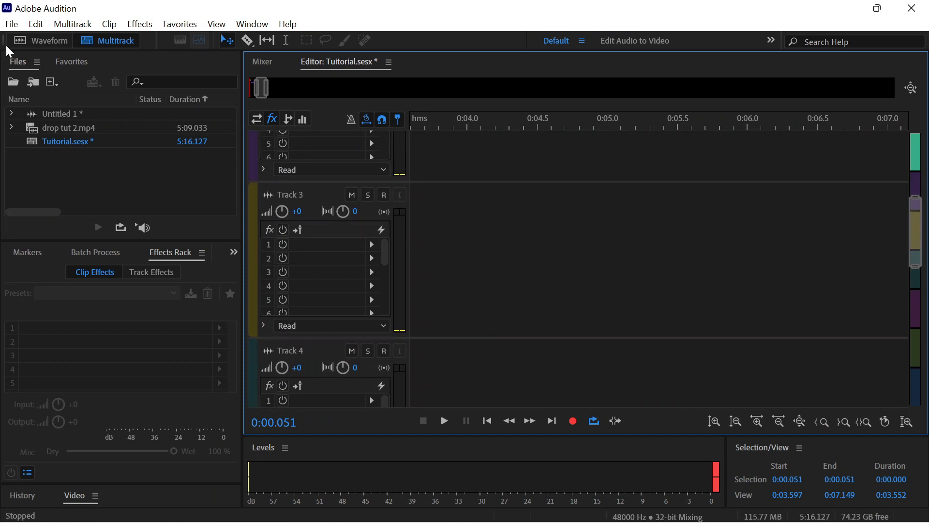
left_click(12, 28)
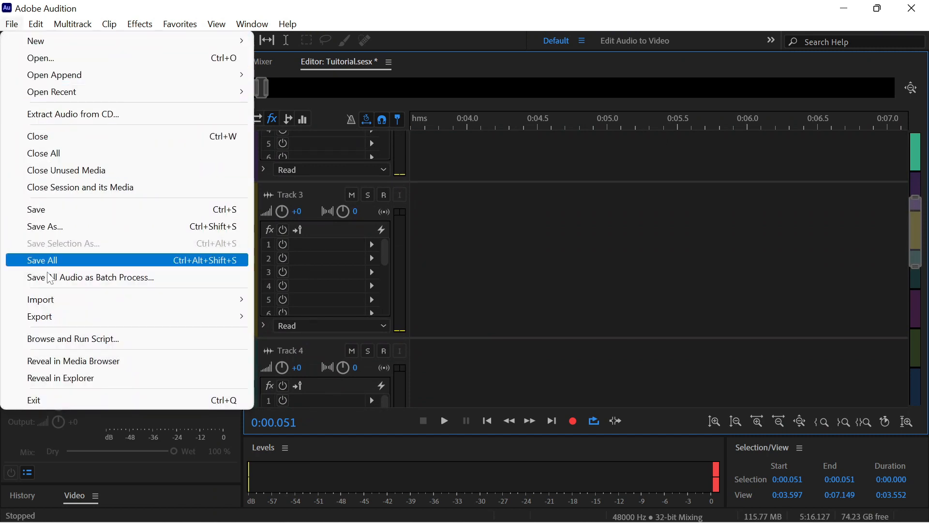
mouse_move(50, 308)
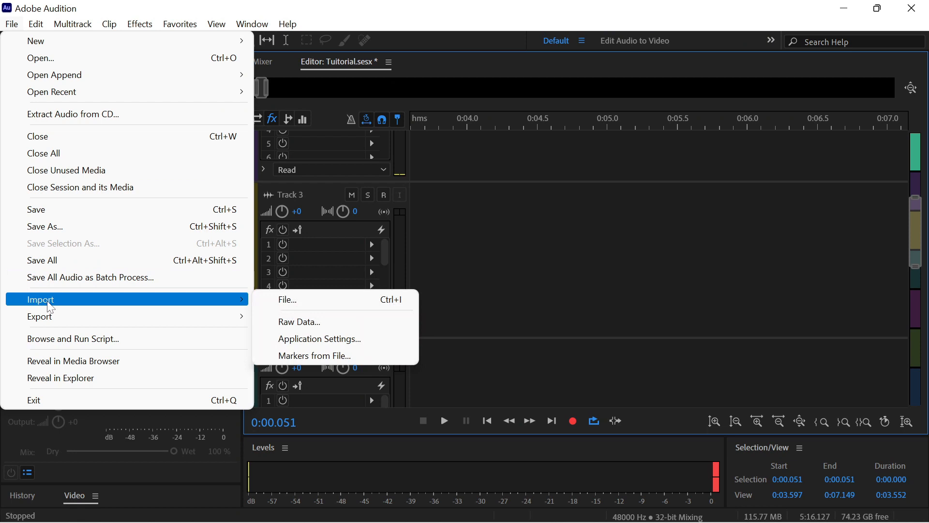
left_click(270, 301)
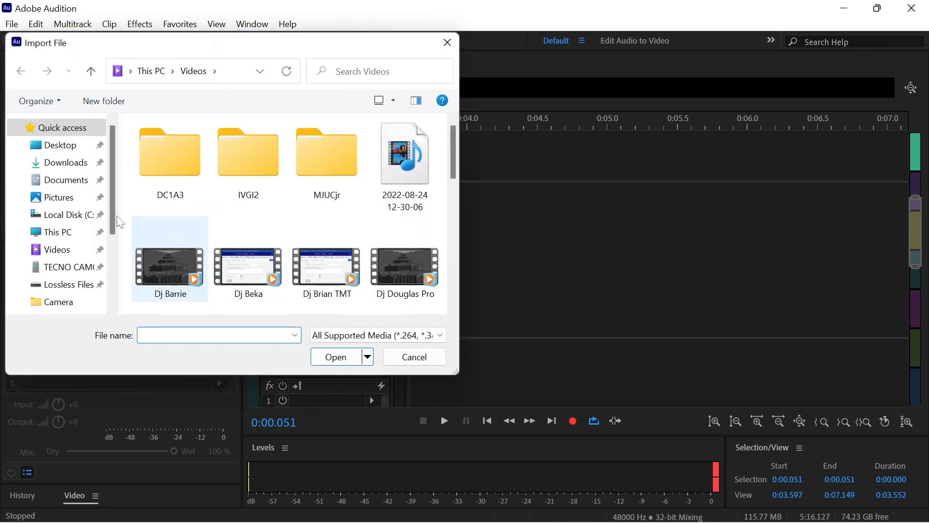
scroll(64, 213, "down", 1)
left_click(59, 262)
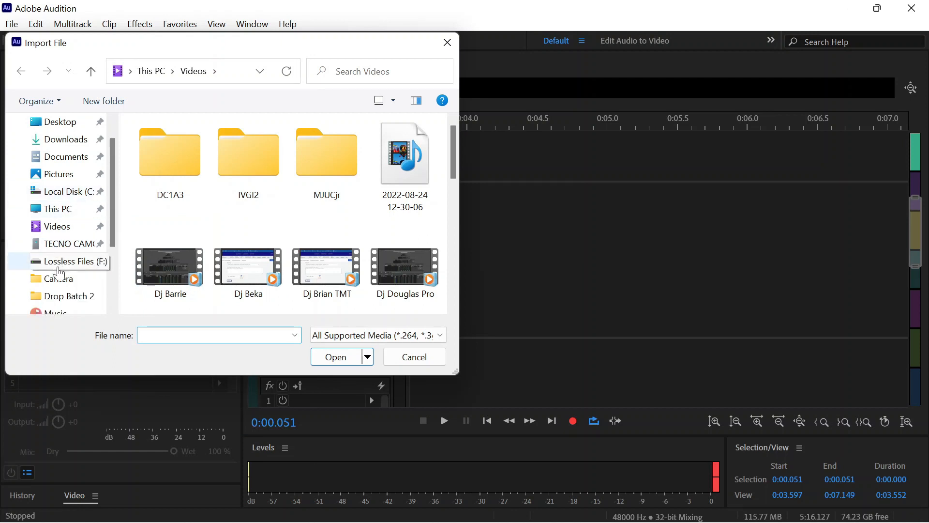
double_click(145, 251)
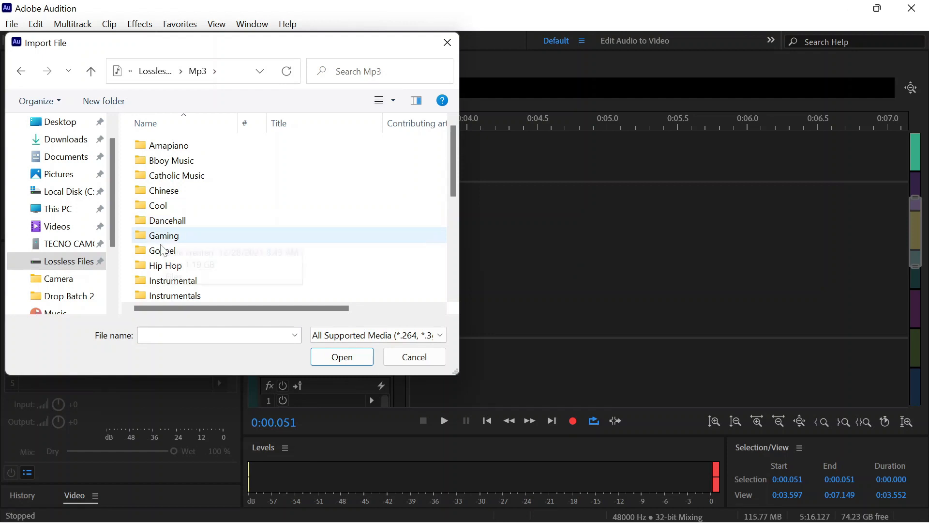
scroll(175, 184, "down", 1)
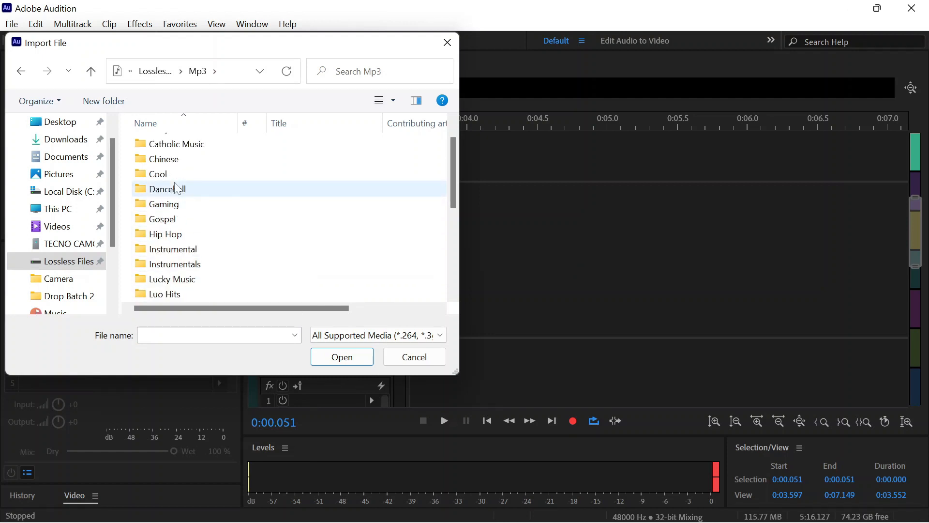
scroll(175, 185, "down", 1)
left_click(69, 261)
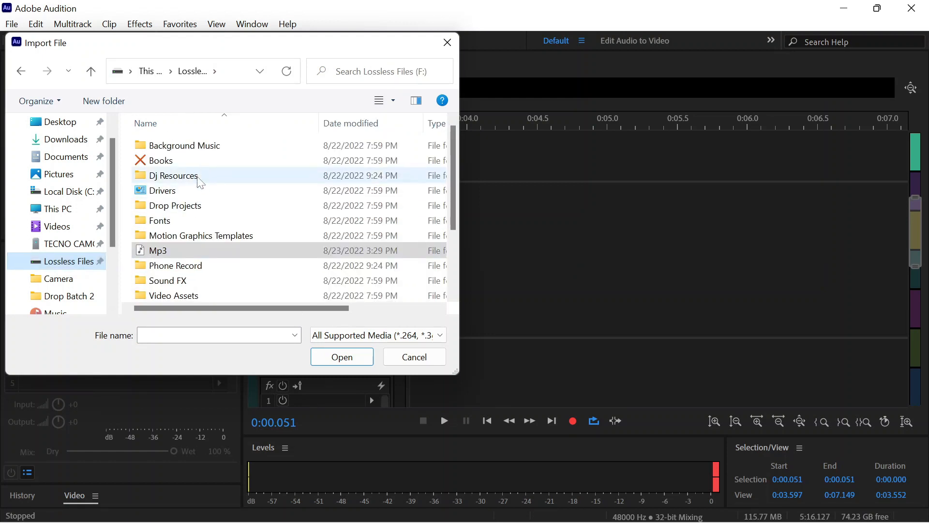
Import the Siren & Glasses sound effect from the Effects folder inside Dj Resources > Sampler
double_click(199, 175)
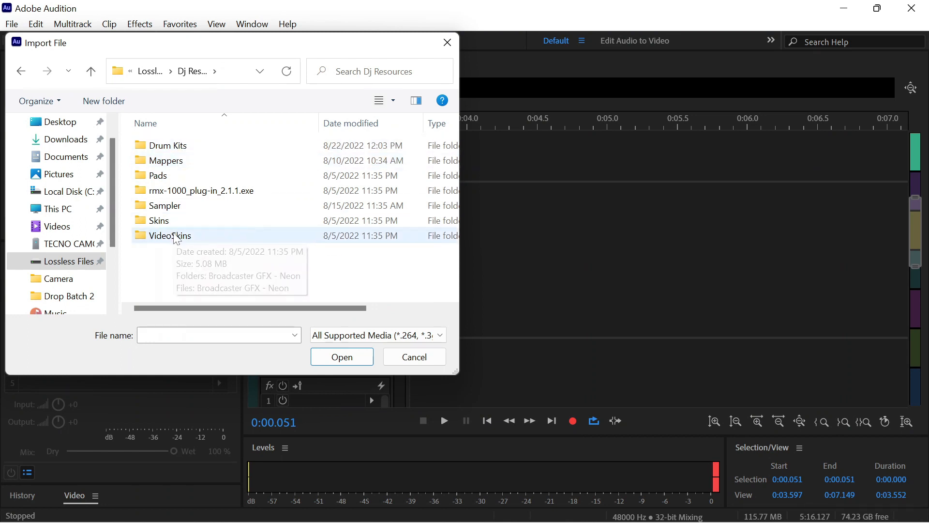
double_click(170, 207)
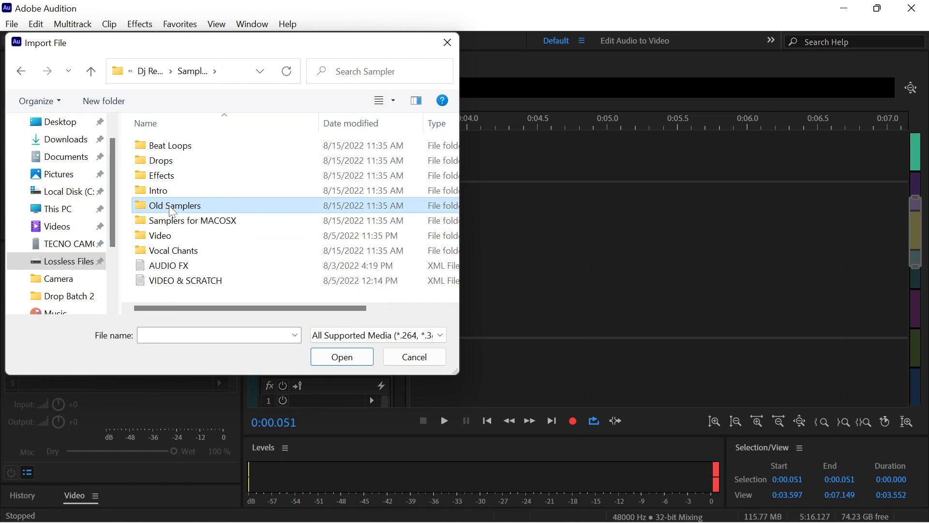
double_click(169, 179)
scroll(171, 184, "down", 15)
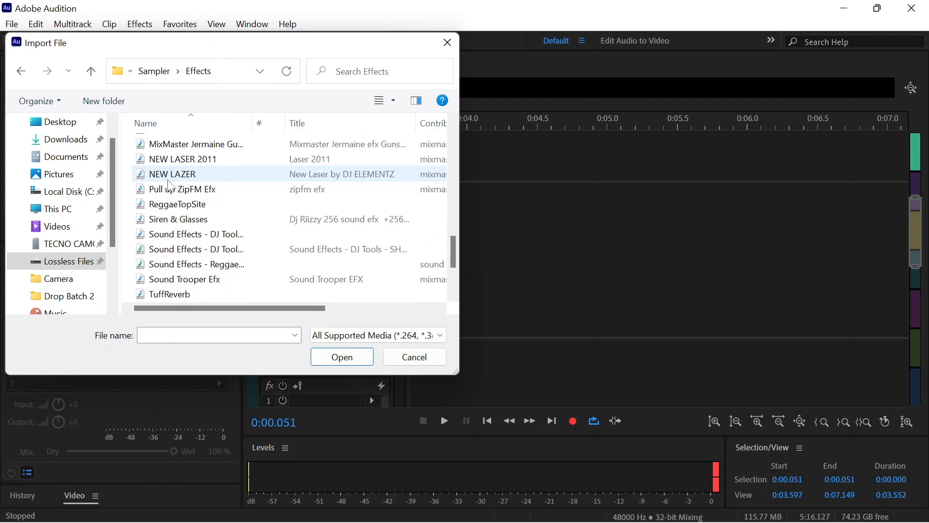
scroll(179, 202, "up", 2)
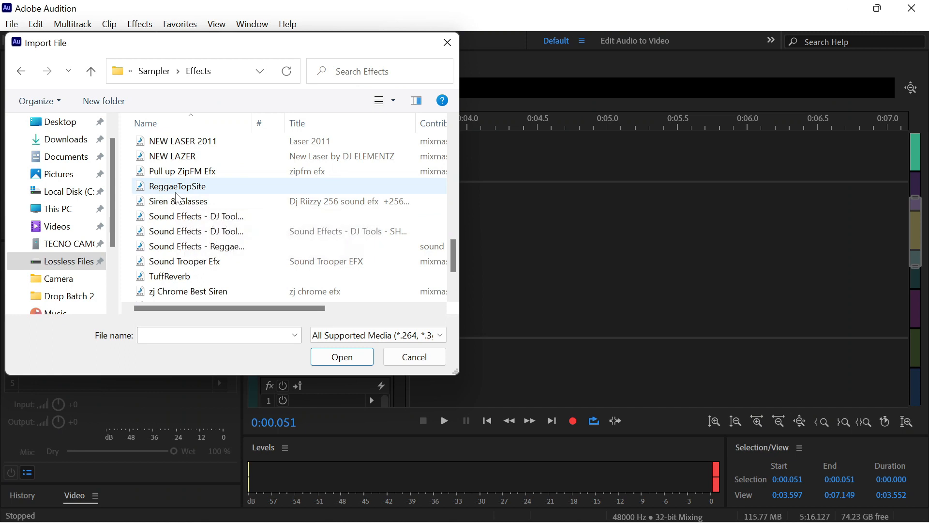
scroll(179, 203, "up", 2)
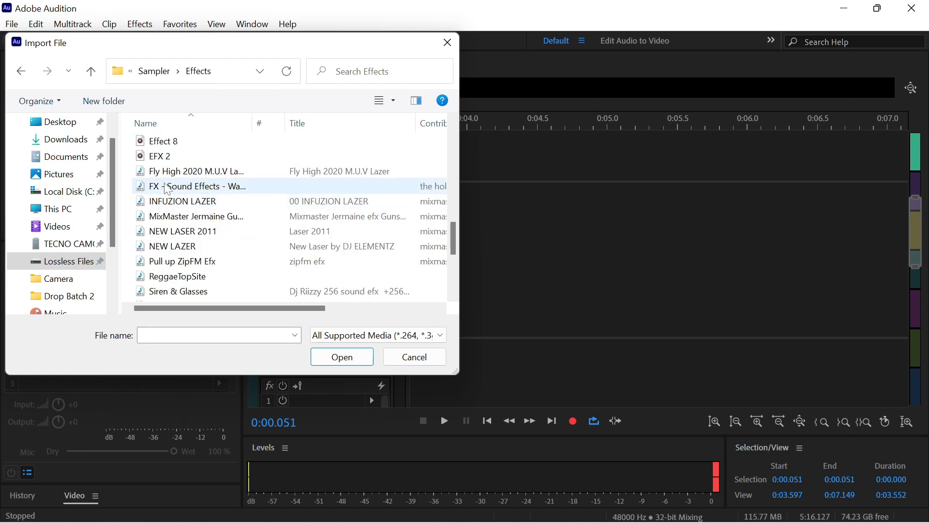
mouse_move(167, 189)
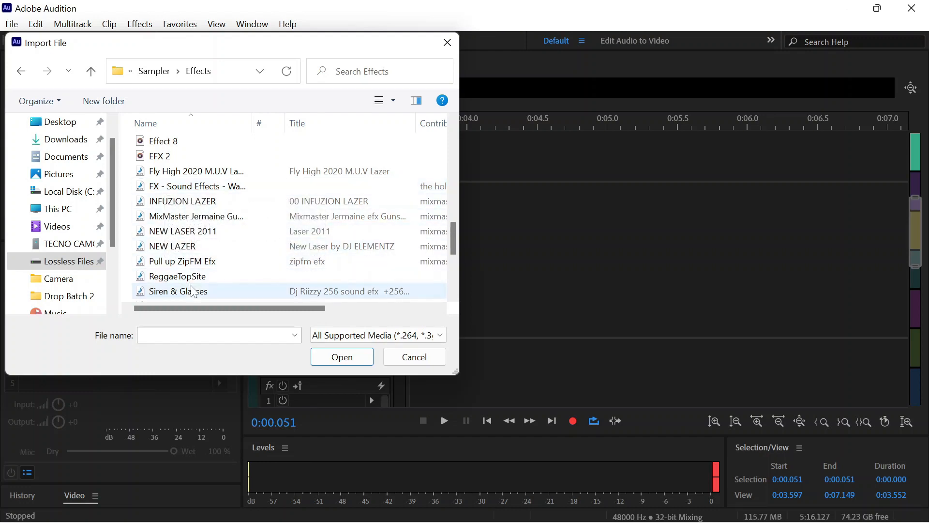
double_click(193, 290)
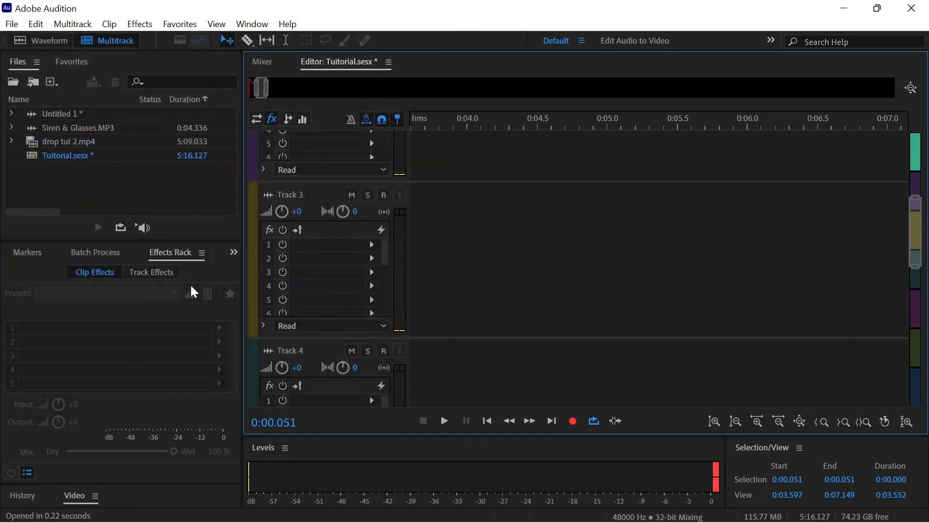
Place Siren & Glasses.MP3 on Track 3, accept the copy conformed to the session's sample rate, and play the clip
left_click(87, 125)
left_click_drag(86, 123, 362, 192)
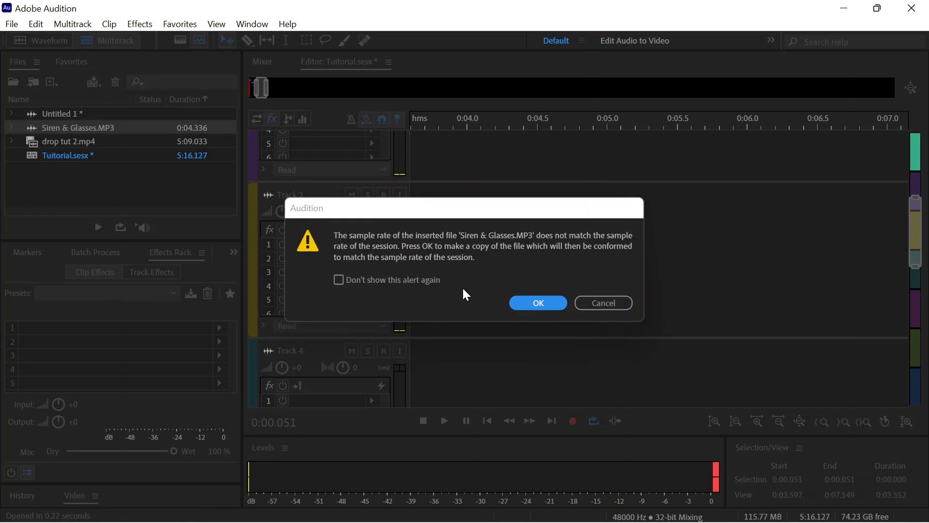
left_click(516, 302)
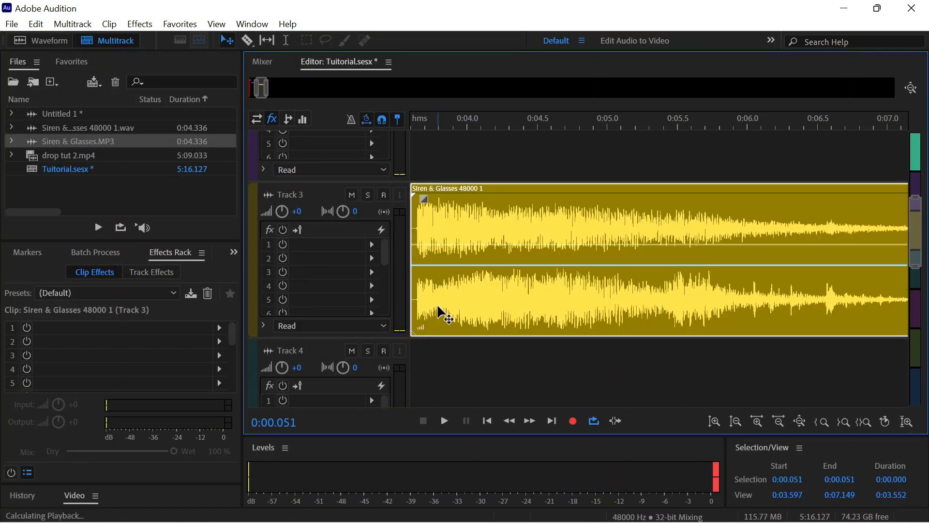
key("space")
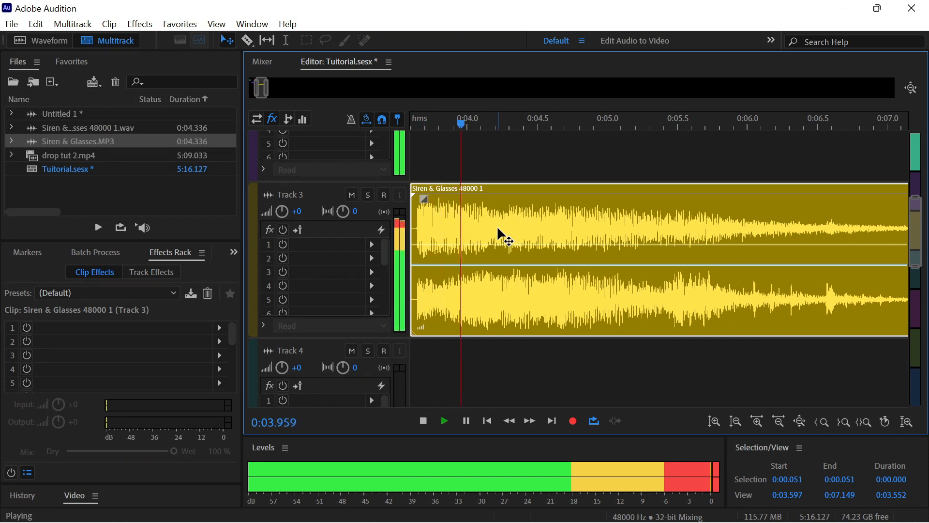
key("space")
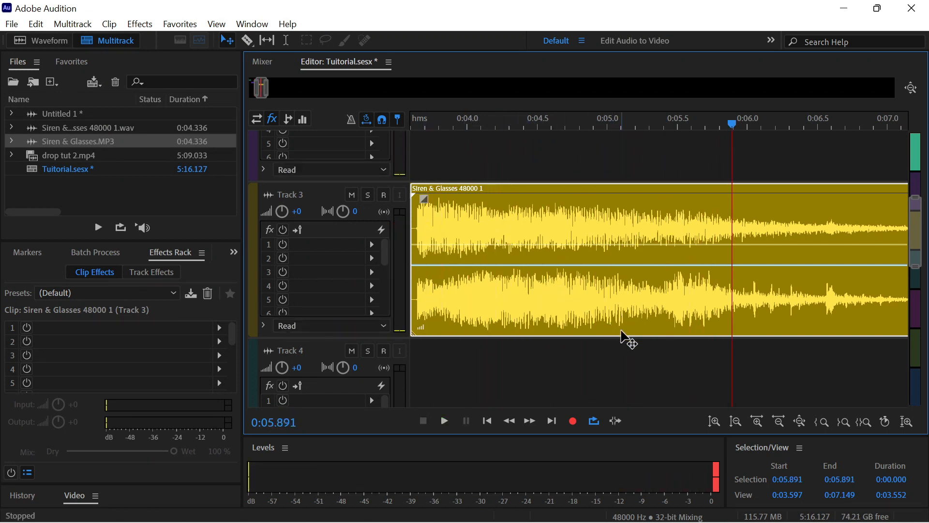
Move the Siren & Glasses clip to the very start of Track 3 and play it together with the voice drop
left_click_drag(618, 325, 410, 286)
key("space")
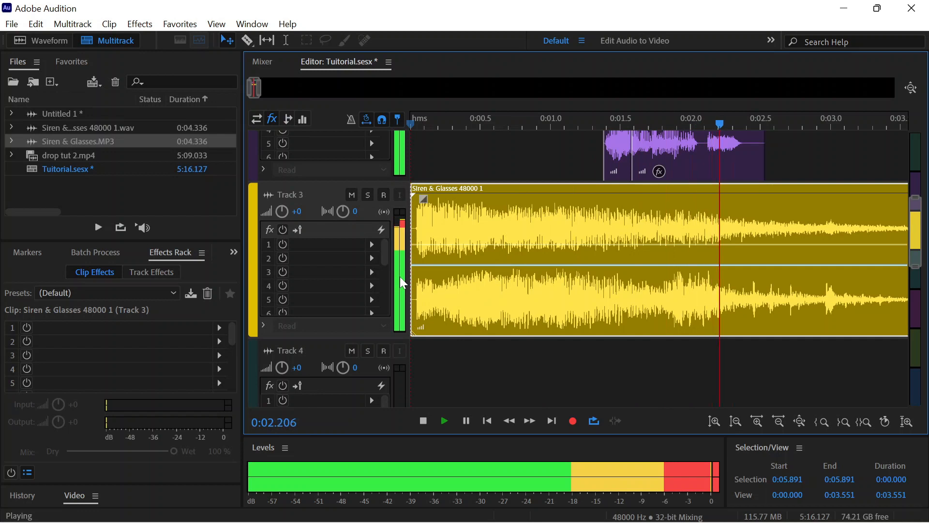
key("space")
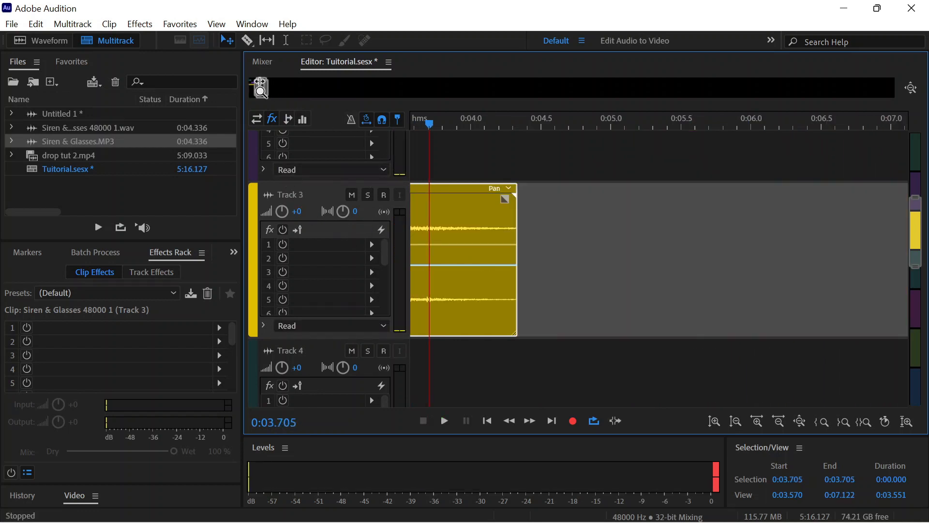
Lower Track 3's volume to -8.1
left_click_drag(262, 90, 239, 104)
left_click(231, 113)
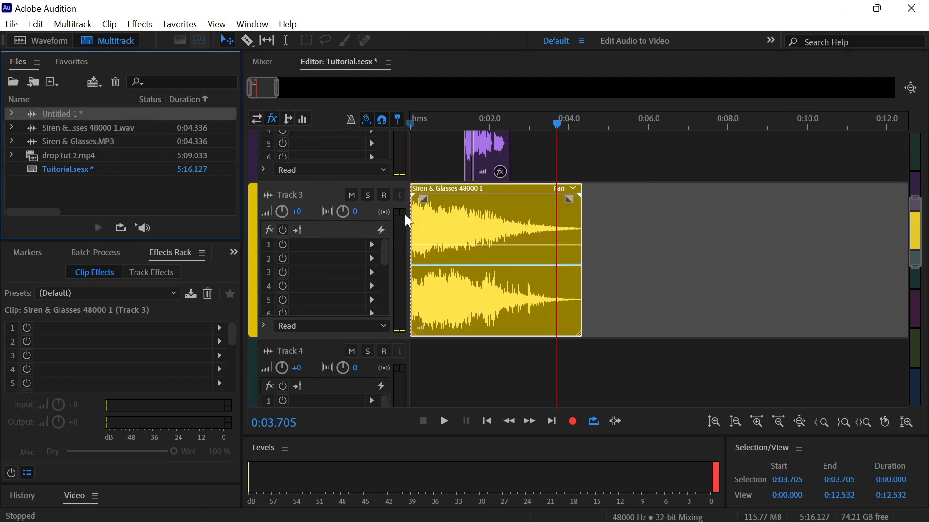
left_click_drag(282, 212, 274, 228)
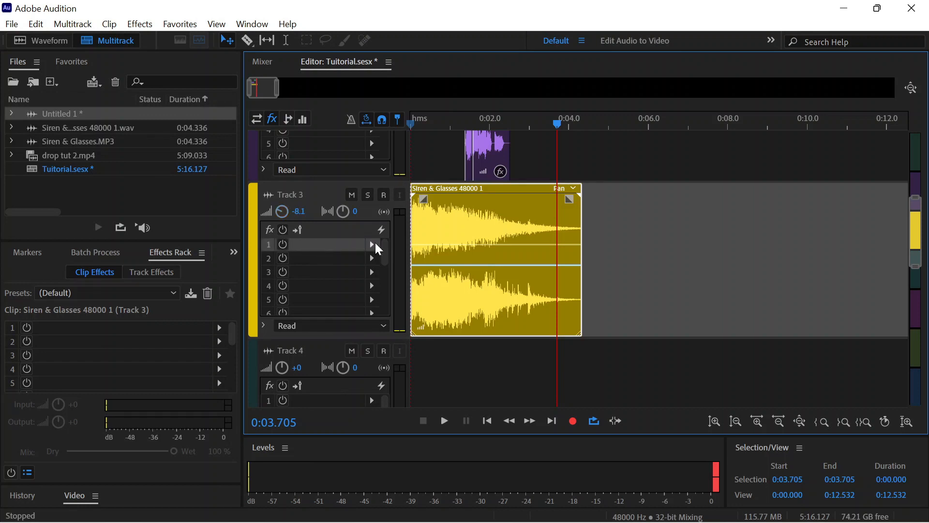
Add the Full Reverb effect to Track 3's first effect slot, audition it from the session start, and close the effect window
left_click(373, 245)
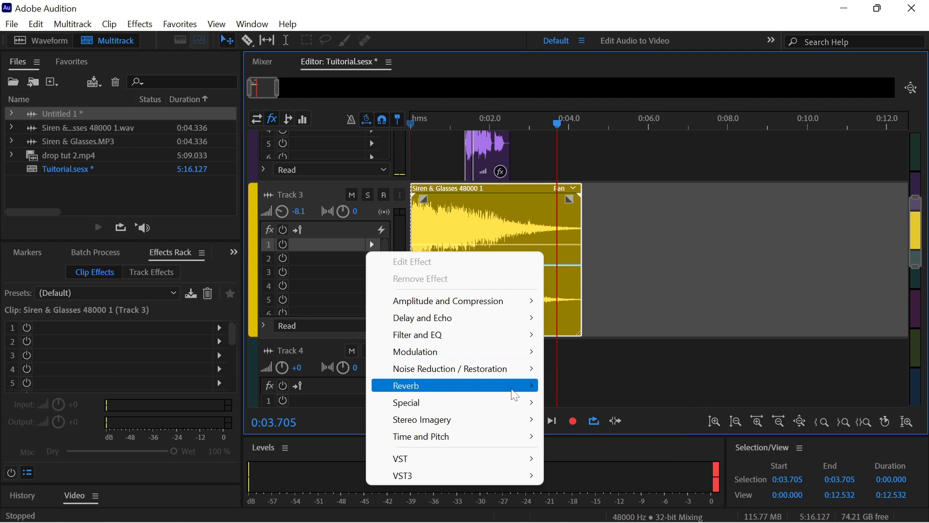
mouse_move(513, 390)
left_click(585, 400)
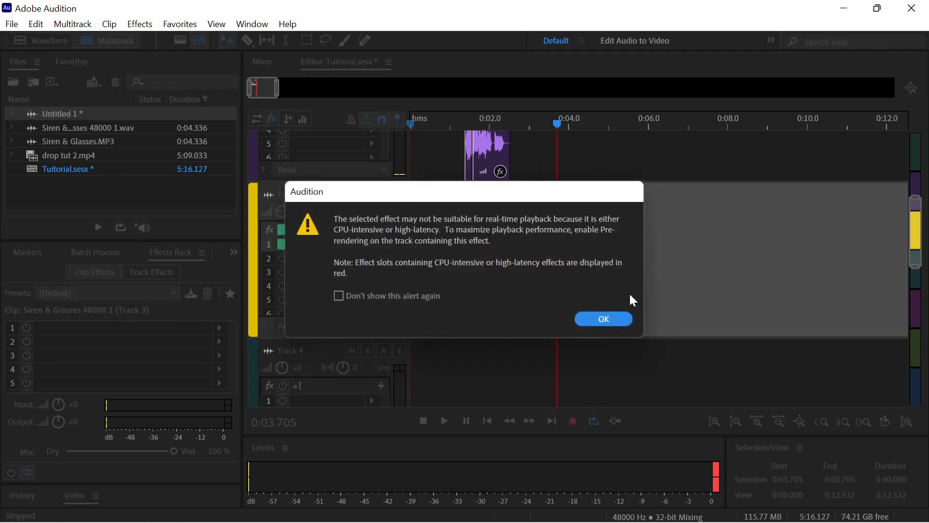
left_click(616, 318)
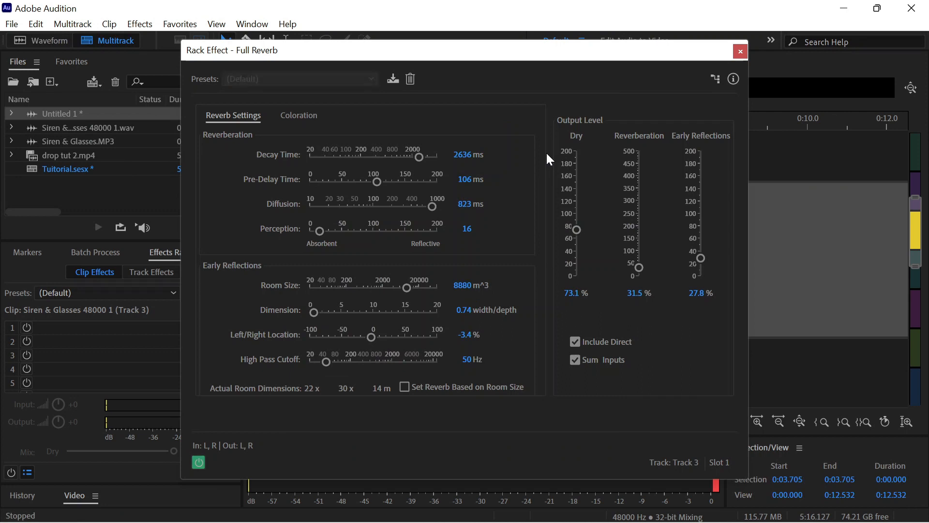
left_click_drag(523, 57, 508, 202)
left_click_drag(558, 124, 364, 180)
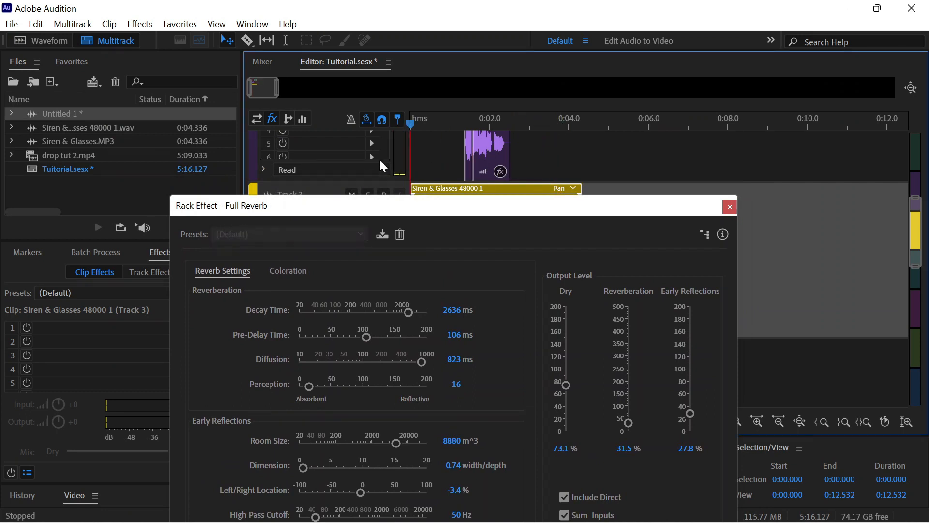
key("space")
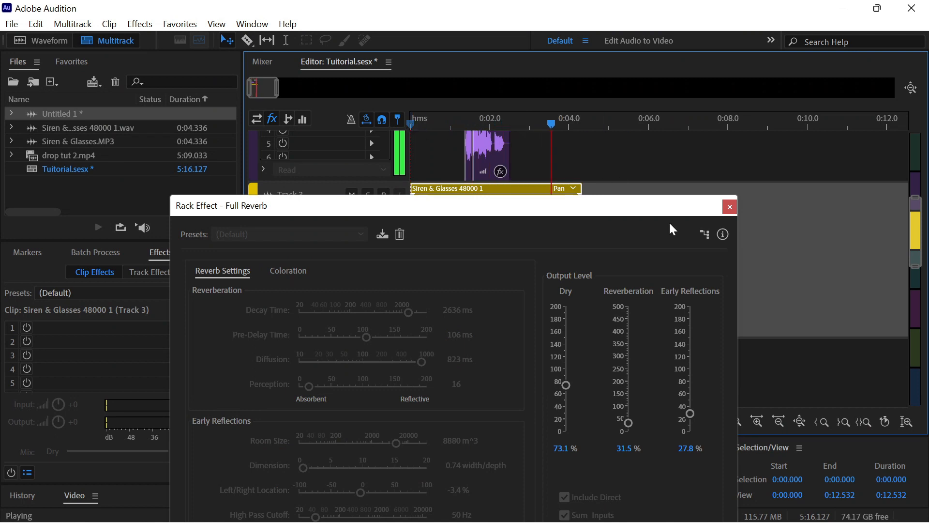
left_click(730, 206)
key("space")
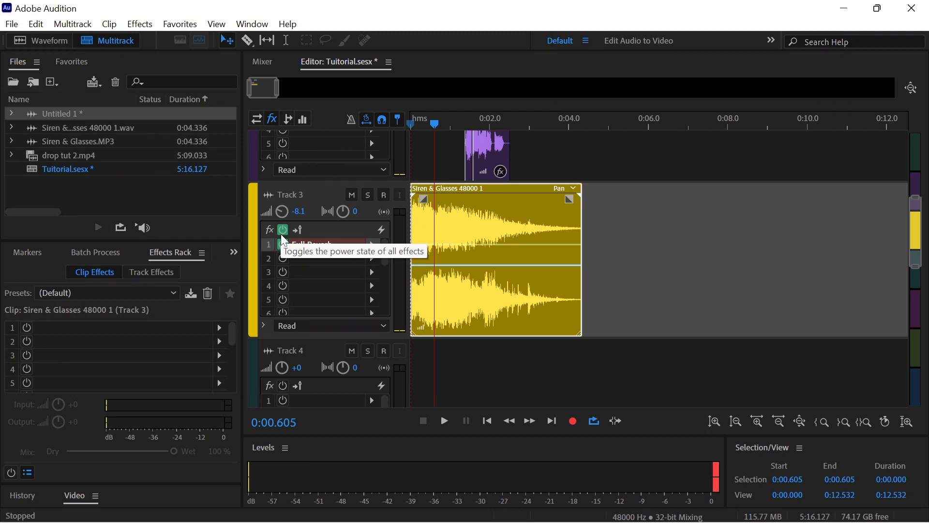
left_click(12, 23)
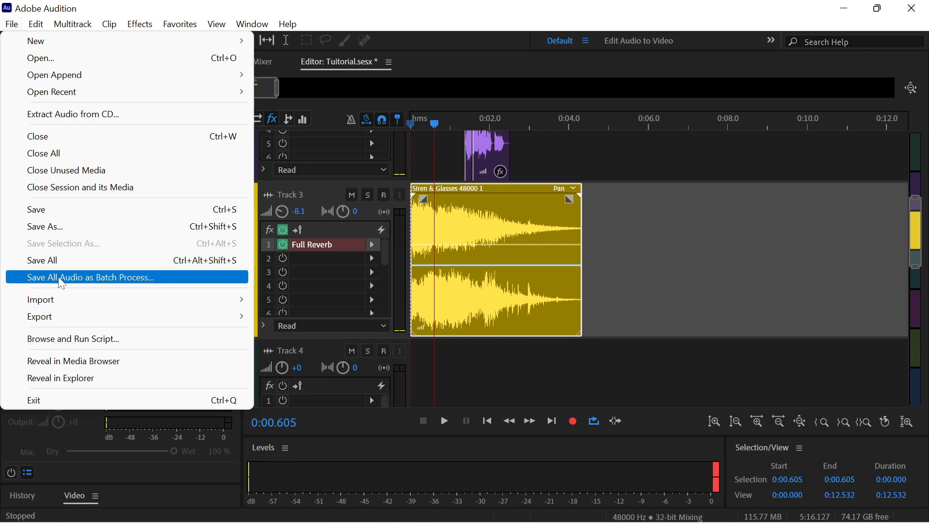
mouse_move(62, 315)
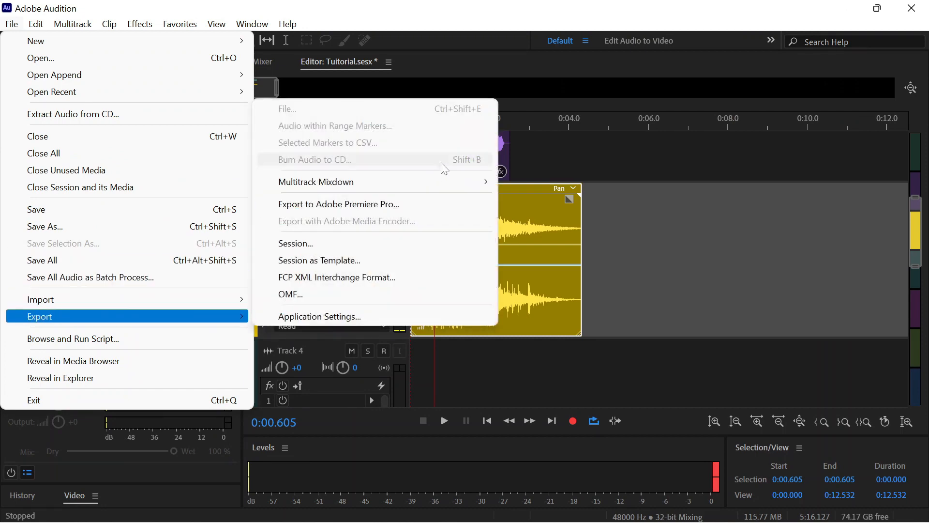
left_click(561, 149)
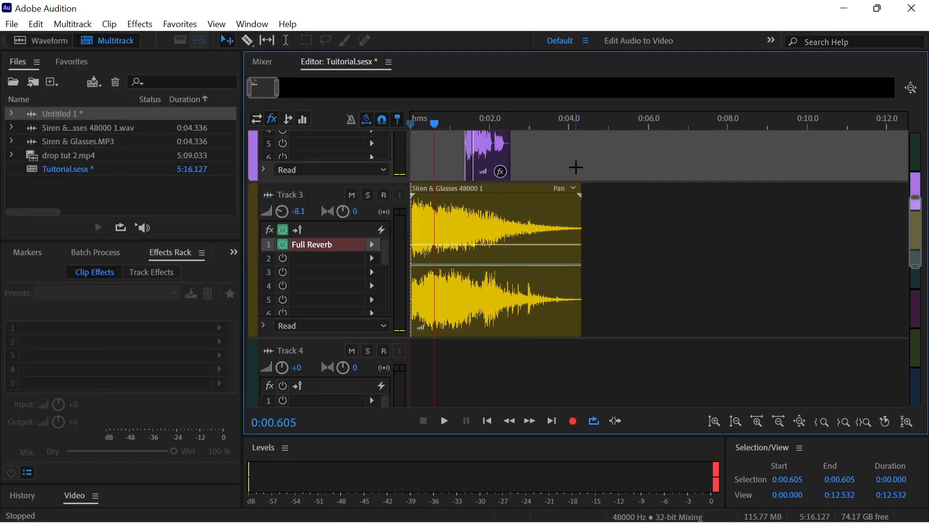
Select the time range from 0:00.000 to 0:04.768, covering the whole drop and its sound effect
left_click(541, 127)
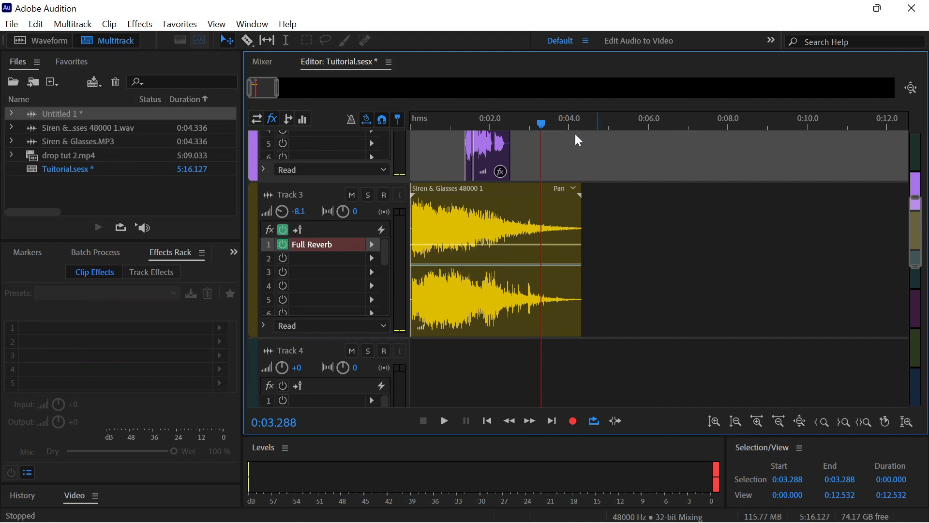
left_click_drag(542, 125, 601, 141)
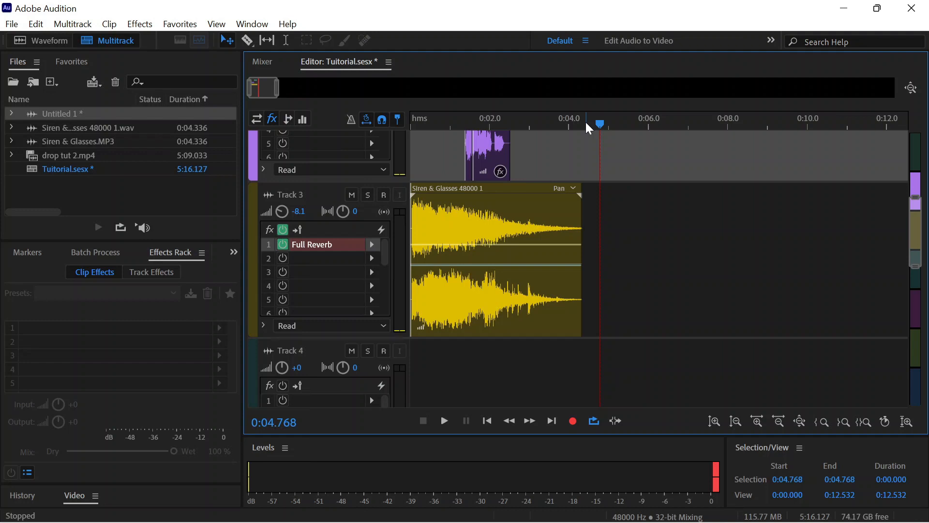
key("shift+Left")
key("shift+Left")
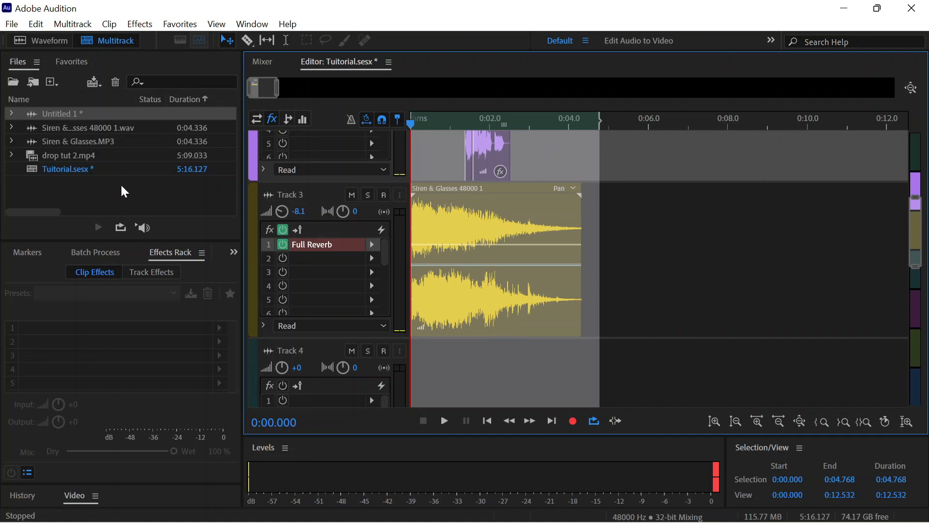
Set up a multitrack mixdown export of the entire session, named Sam Drop, in MP3 Audio format
left_click(11, 24)
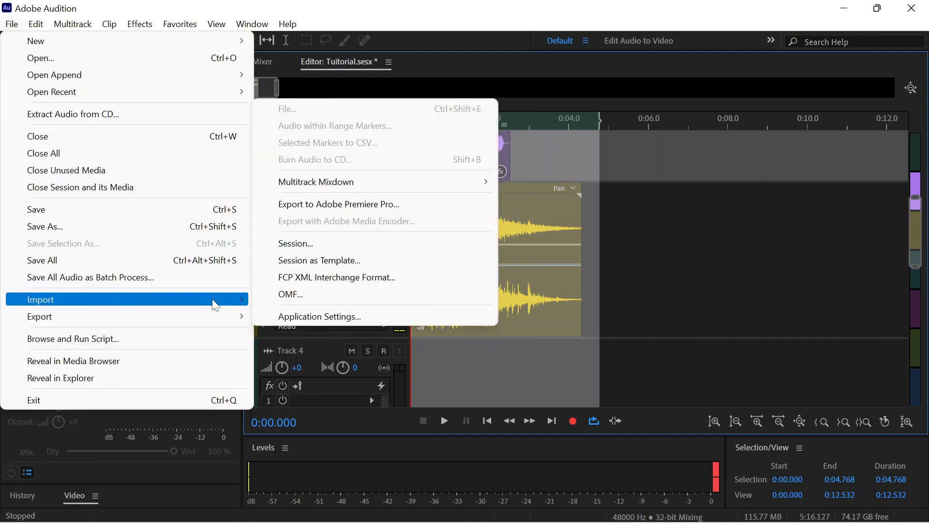
mouse_move(224, 318)
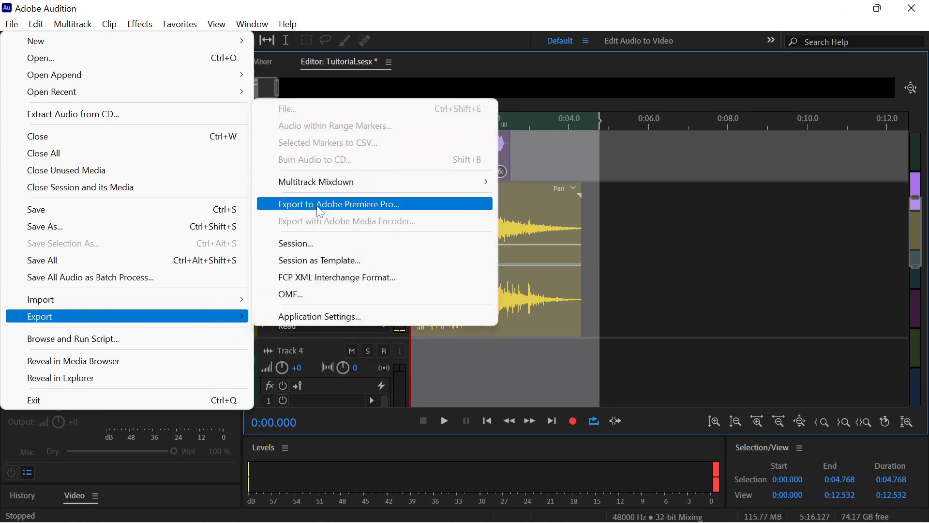
mouse_move(326, 192)
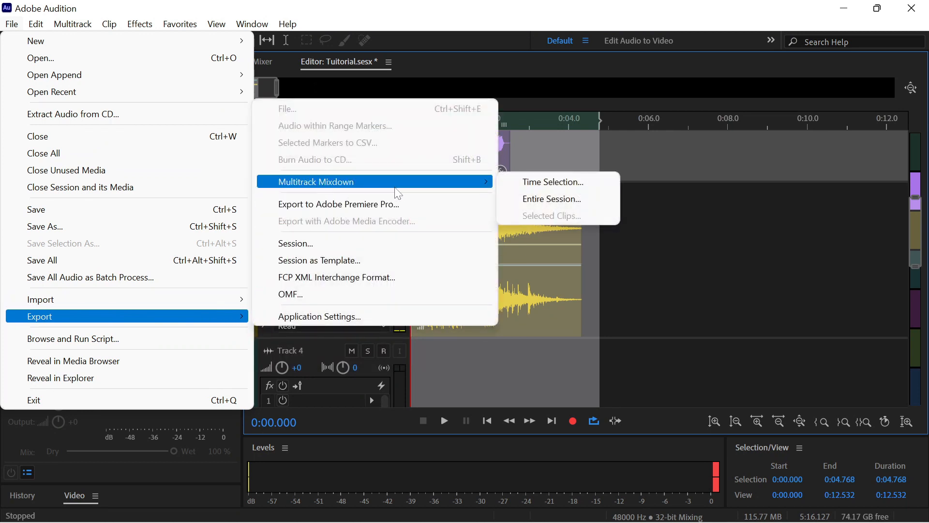
left_click(539, 204)
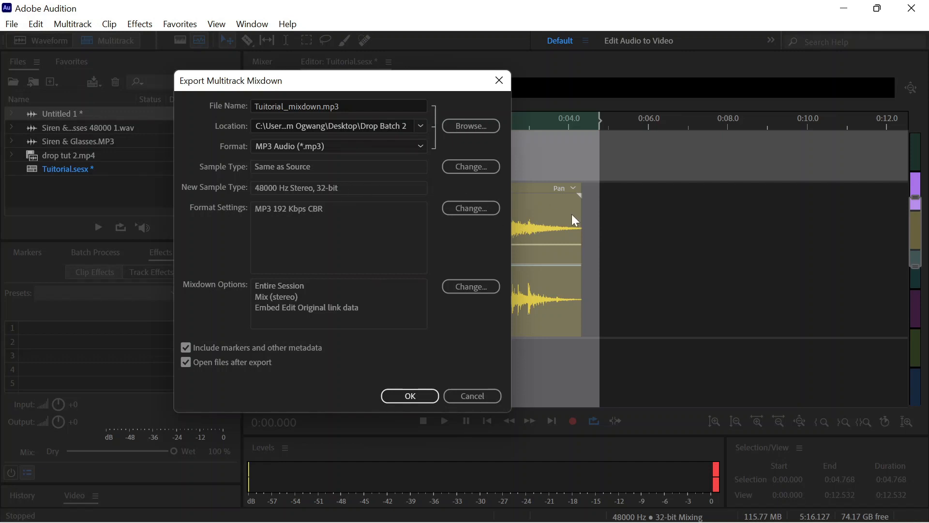
left_click(378, 106)
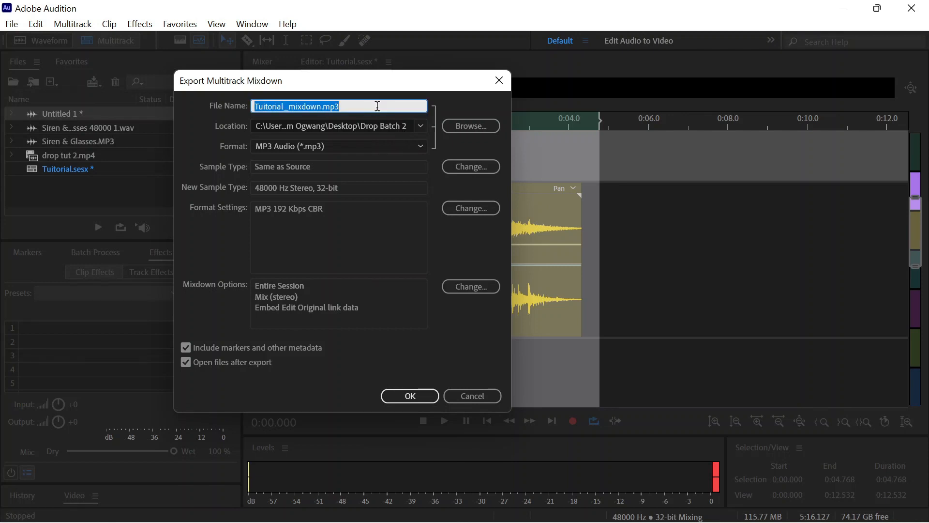
type("Sam Drop")
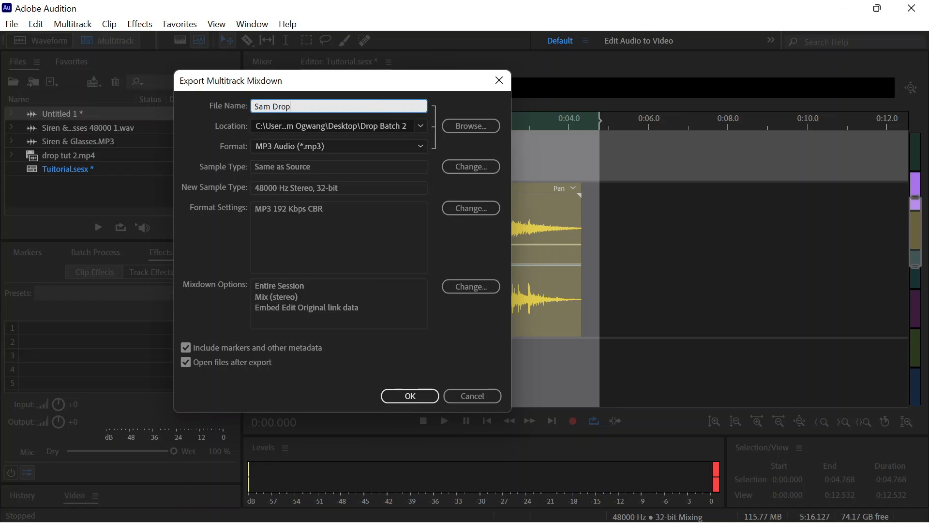
left_click(340, 146)
left_click(342, 147)
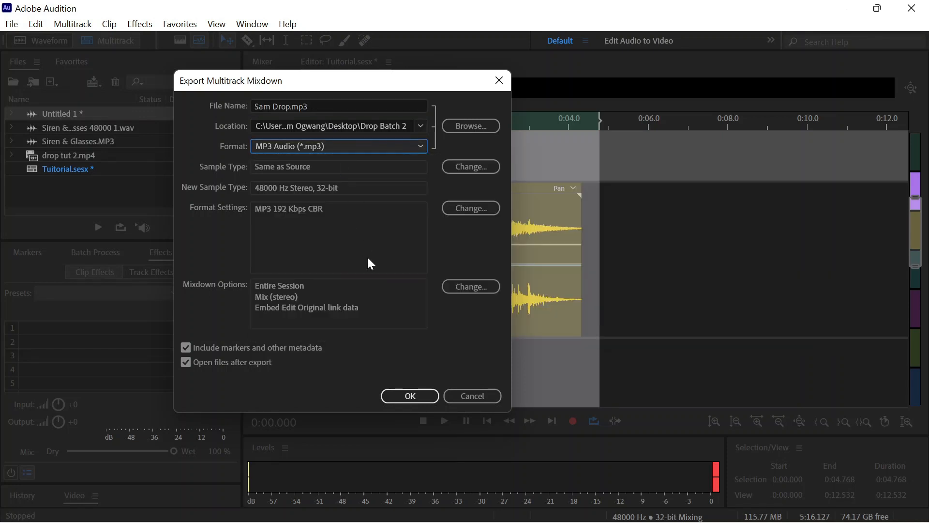
Choose the Desktop as the export location, export the mixdown, and minimize the program to show the desktop
left_click(465, 126)
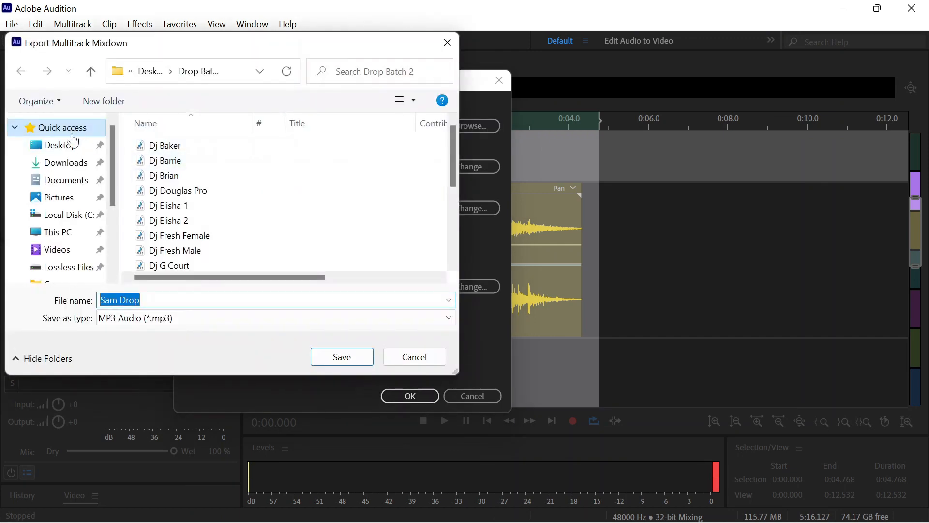
left_click(61, 144)
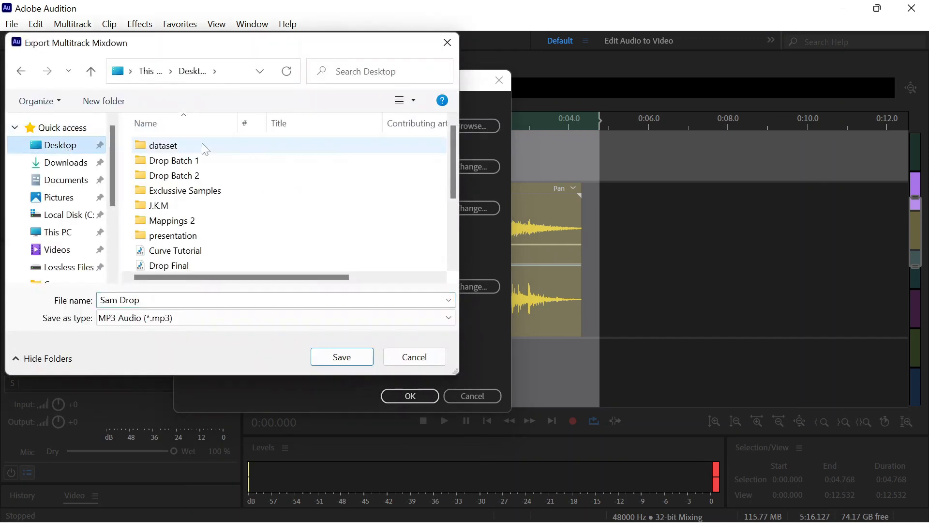
left_click(351, 359)
left_click(403, 393)
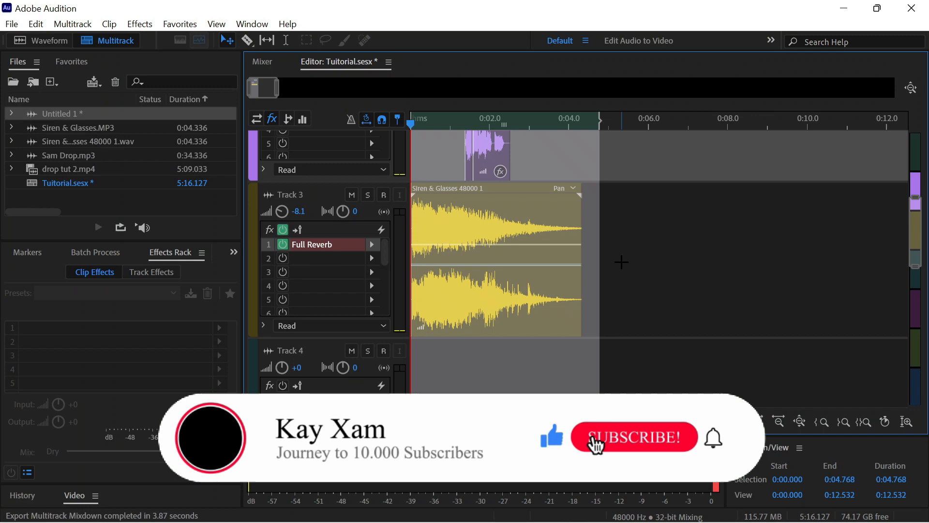
left_click(852, 7)
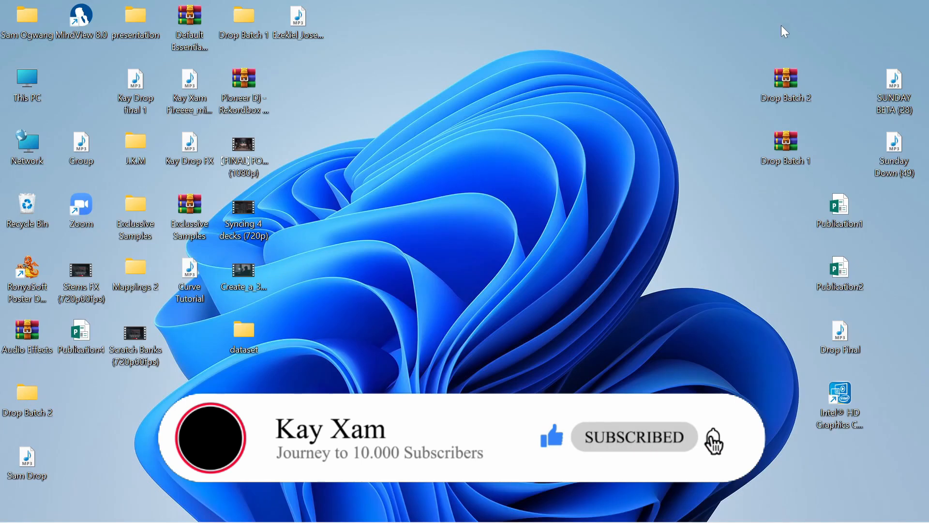